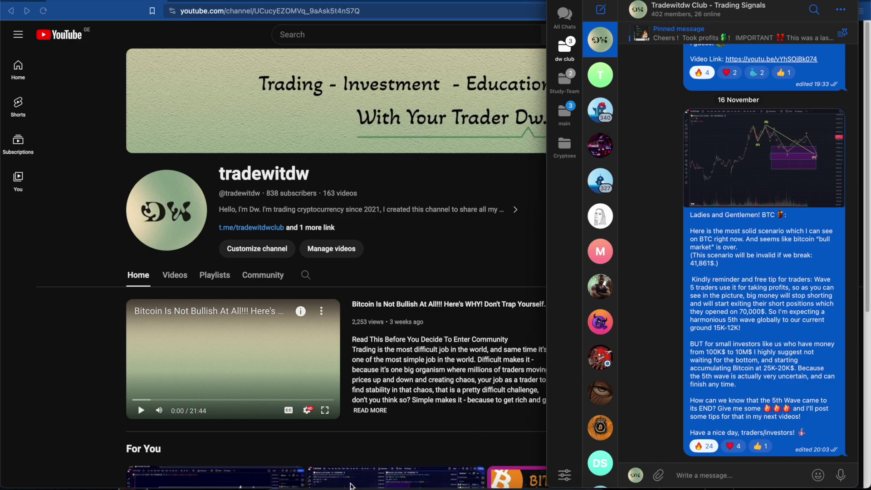
Switch to the TradingView chart and examine Bitcoin's daily price history from 2017 to late 2023.
{"action": "left_click", "coordinate": [339, 485]}
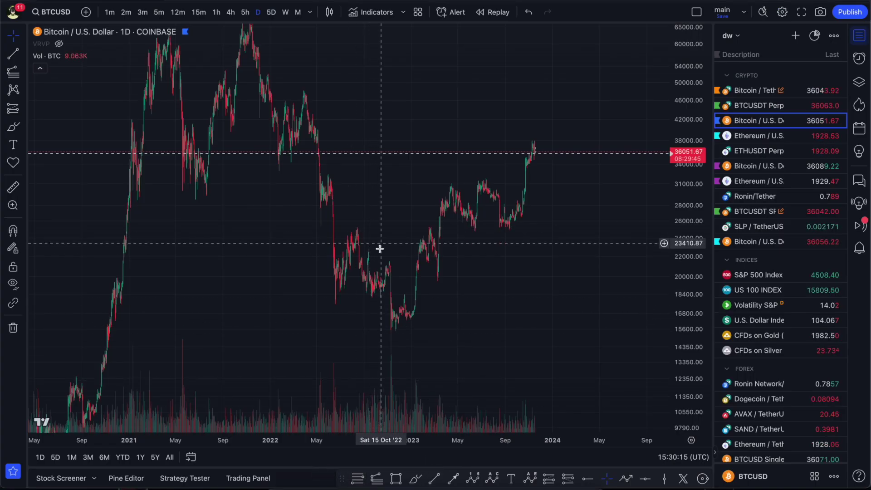
{"action": "scroll", "coordinate": [402, 109], "scroll_direction": "left", "scroll_amount": 3}
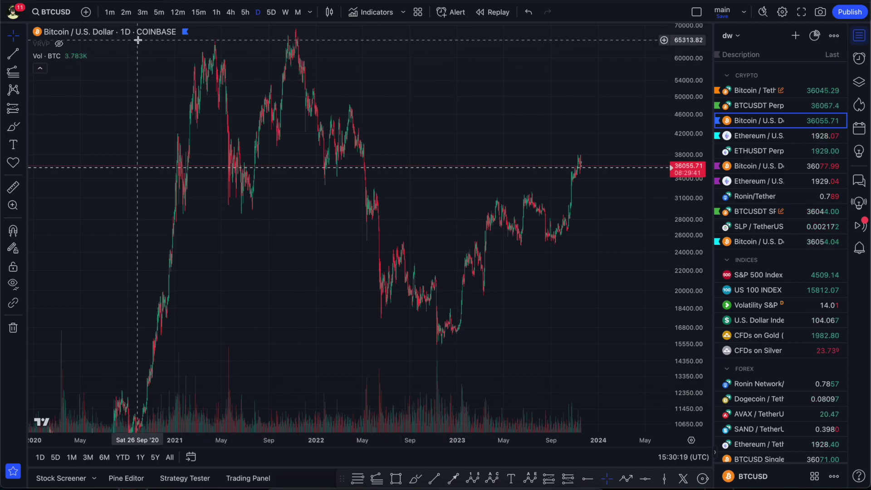
{"action": "left_click_drag", "start_coordinate": [339, 374], "coordinate": [323, 301]}
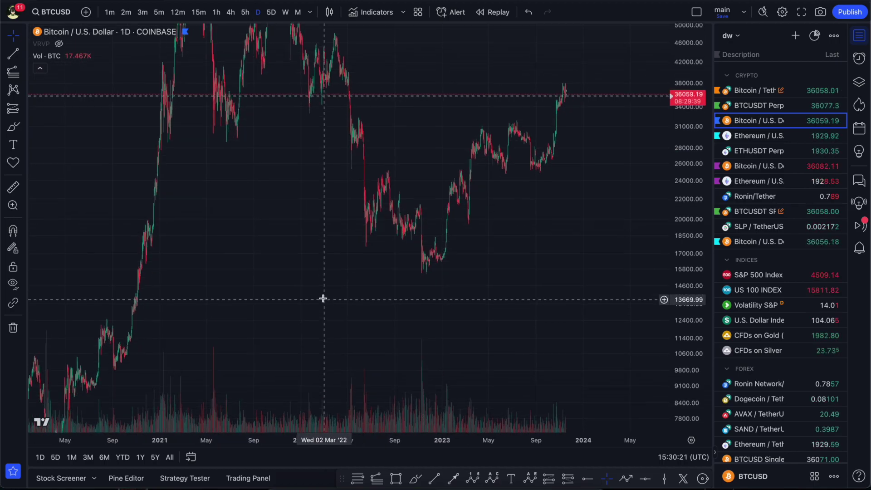
{"action": "left_click_drag", "start_coordinate": [267, 245], "coordinate": [409, 237]}
{"action": "scroll", "coordinate": [611, 142], "scroll_direction": "down", "scroll_amount": 3}
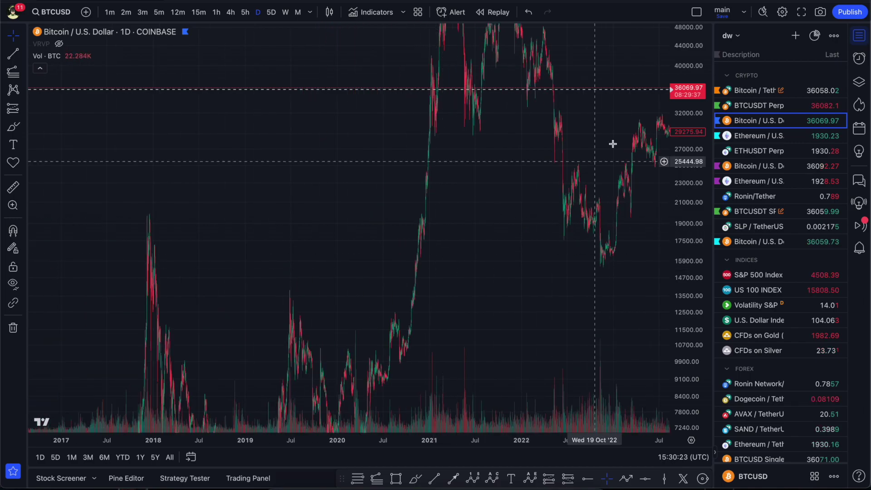
{"action": "left_click_drag", "start_coordinate": [687, 67], "coordinate": [686, 136]}
{"action": "left_click_drag", "start_coordinate": [398, 258], "coordinate": [371, 227]}
{"action": "left_click_drag", "start_coordinate": [678, 182], "coordinate": [678, 232]}
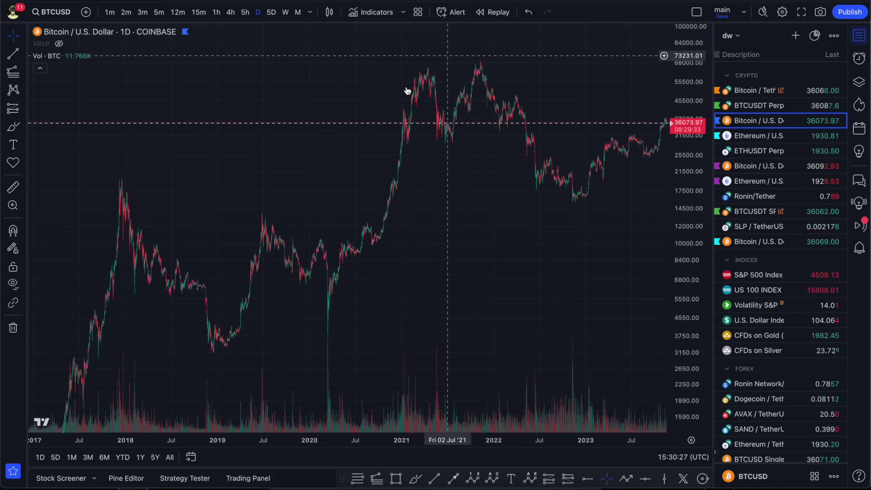
{"action": "left_click_drag", "start_coordinate": [459, 144], "coordinate": [412, 176]}
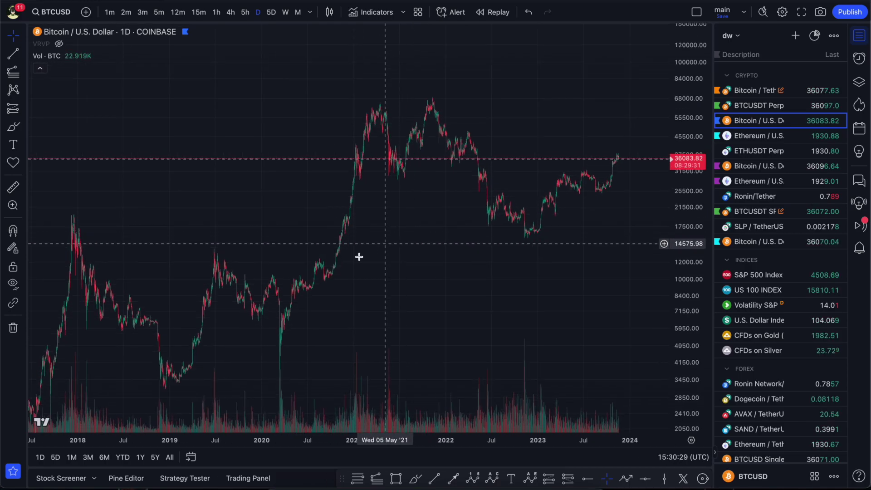
{"action": "left_click_drag", "start_coordinate": [217, 337], "coordinate": [317, 288]}
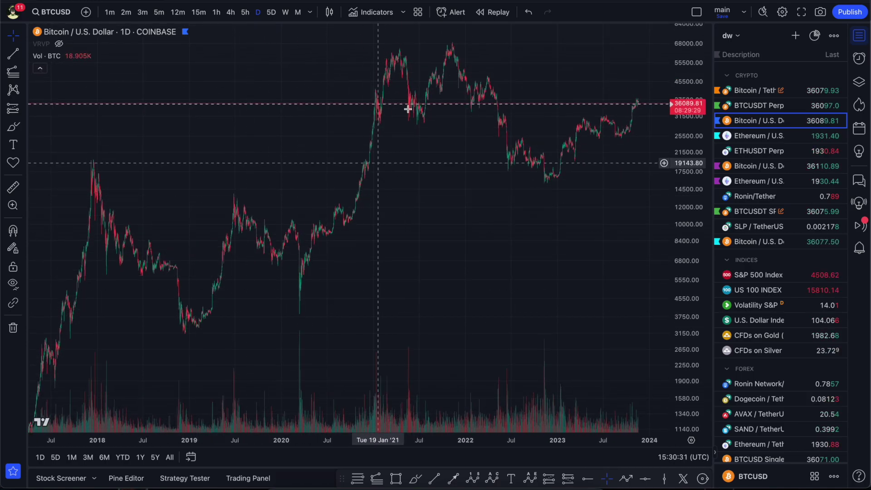
{"action": "left_click_drag", "start_coordinate": [360, 164], "coordinate": [222, 323]}
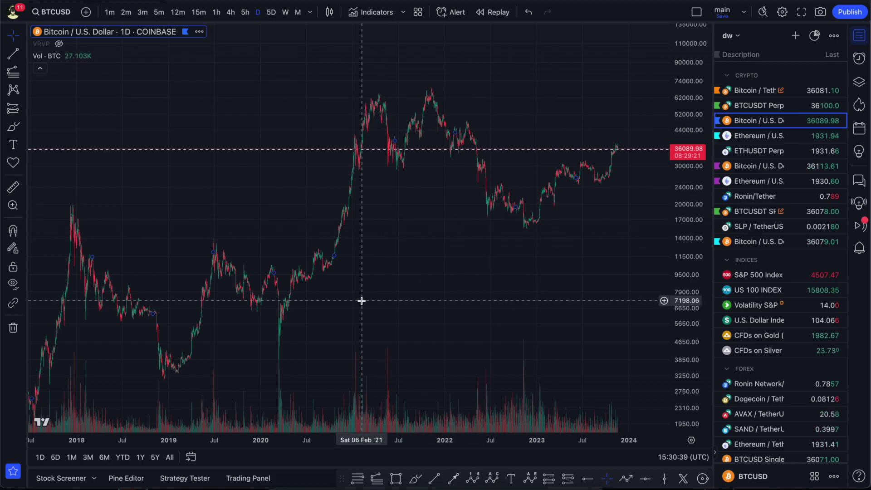
{"action": "left_click_drag", "start_coordinate": [363, 299], "coordinate": [374, 288]}
{"action": "left_click_drag", "start_coordinate": [687, 102], "coordinate": [687, 132]}
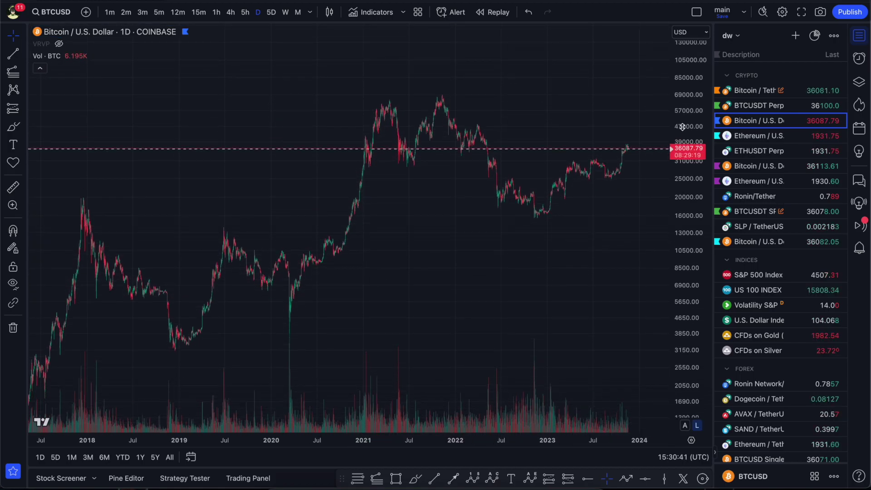
{"action": "left_click_drag", "start_coordinate": [228, 327], "coordinate": [282, 286]}
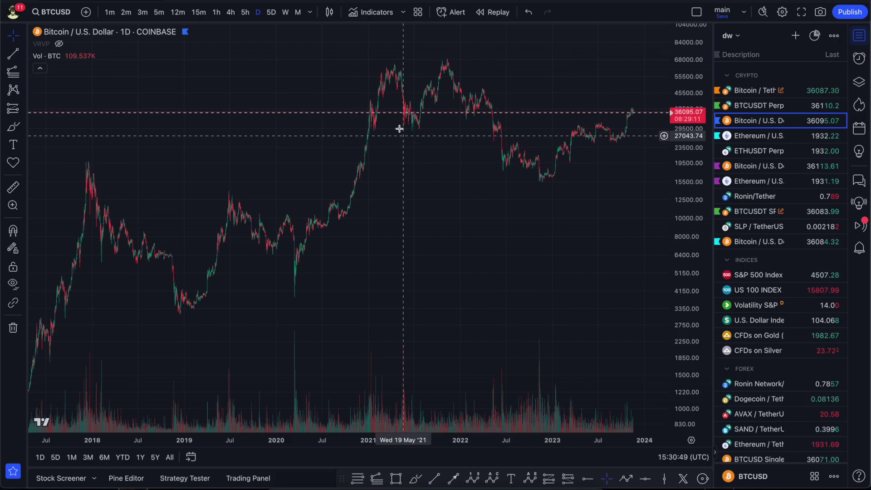
Draw a Fibonacci retracement from the late-2018 low at about 3,089 up to the 2021 high at about 66,246.
{"action": "left_click", "coordinate": [163, 316]}
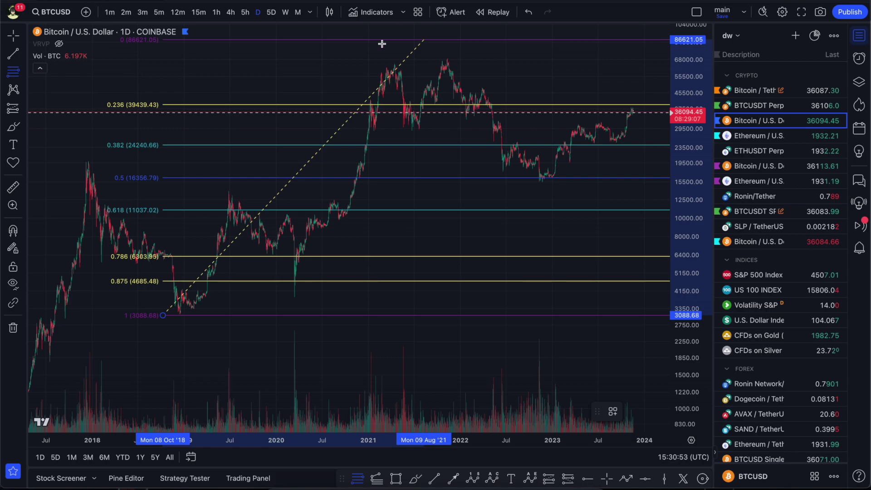
{"action": "left_click", "coordinate": [361, 61]}
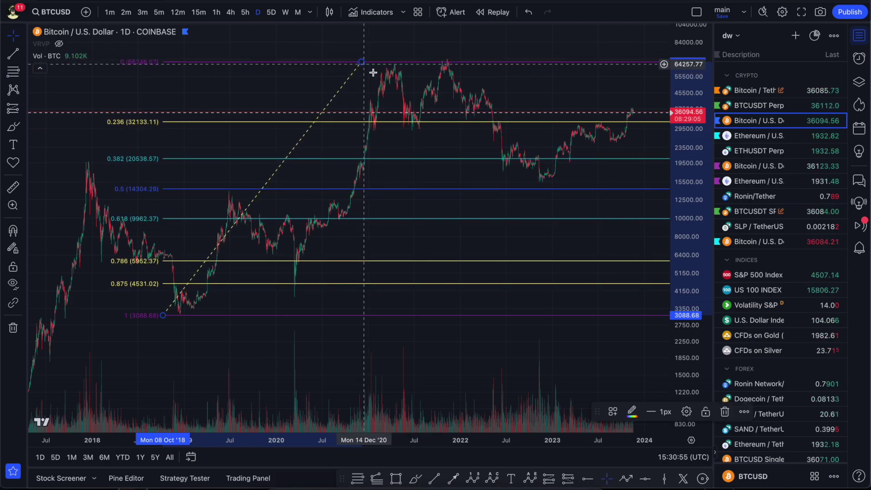
{"action": "left_click_drag", "start_coordinate": [526, 245], "coordinate": [488, 313]}
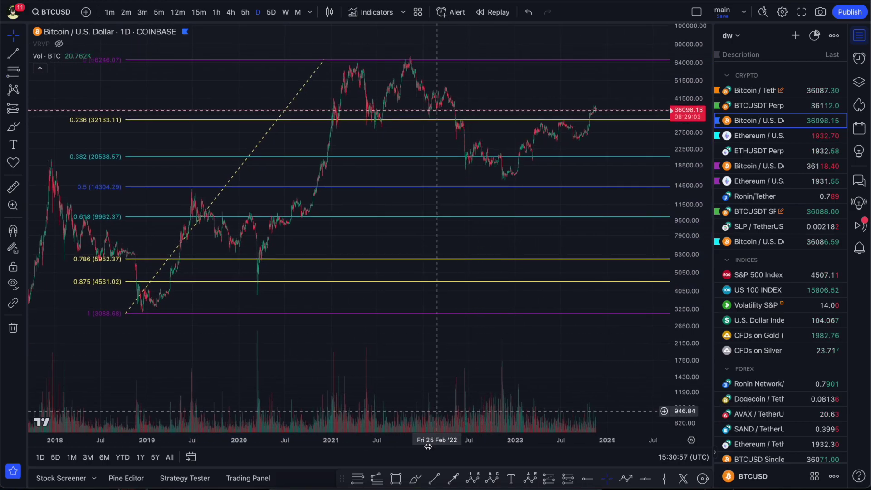
Draw a rectangle between the 0.382 and 0.786 Fibonacci levels, spanning about December 2021 to April 2024.
{"action": "left_click", "coordinate": [396, 484]}
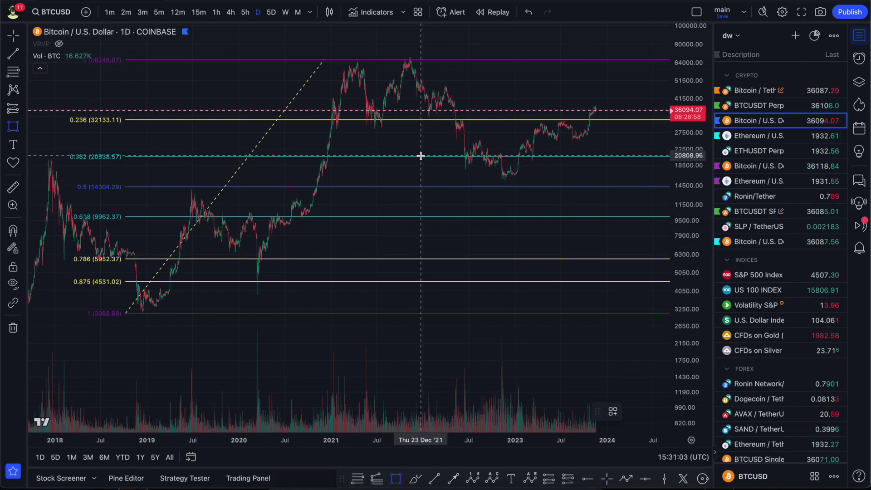
{"action": "left_click_drag", "start_coordinate": [420, 156], "coordinate": [636, 259]}
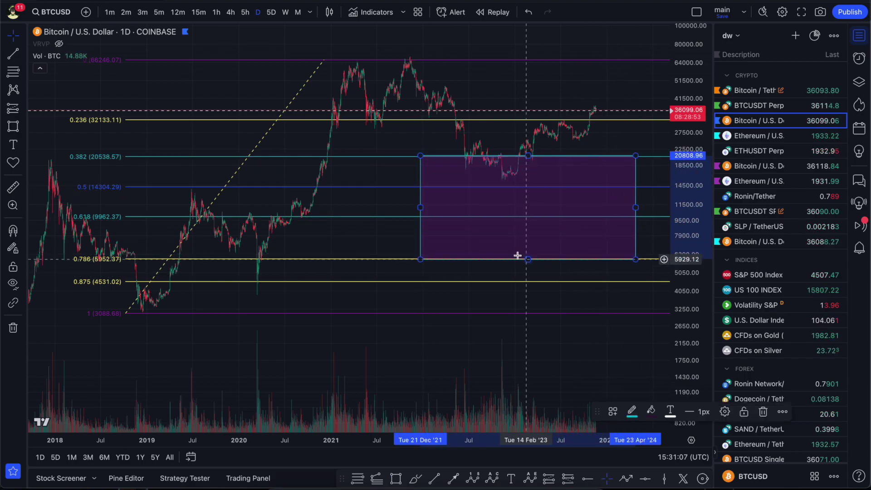
{"action": "left_click", "coordinate": [352, 220]}
{"action": "scroll", "coordinate": [352, 231], "scroll_direction": "right", "scroll_amount": 2}
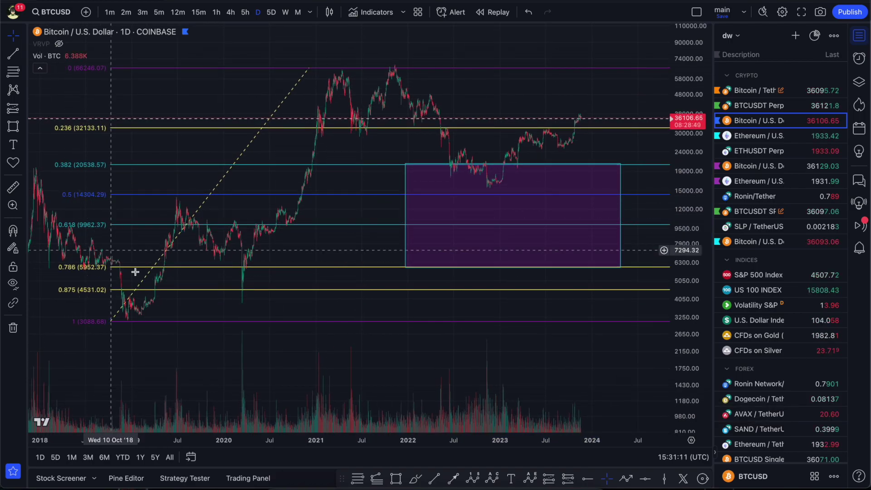
Draw a second rectangle between the 0.5 and 0.618 Fibonacci levels, spanning about November 2021 to July 2024.
{"action": "left_click", "coordinate": [401, 479]}
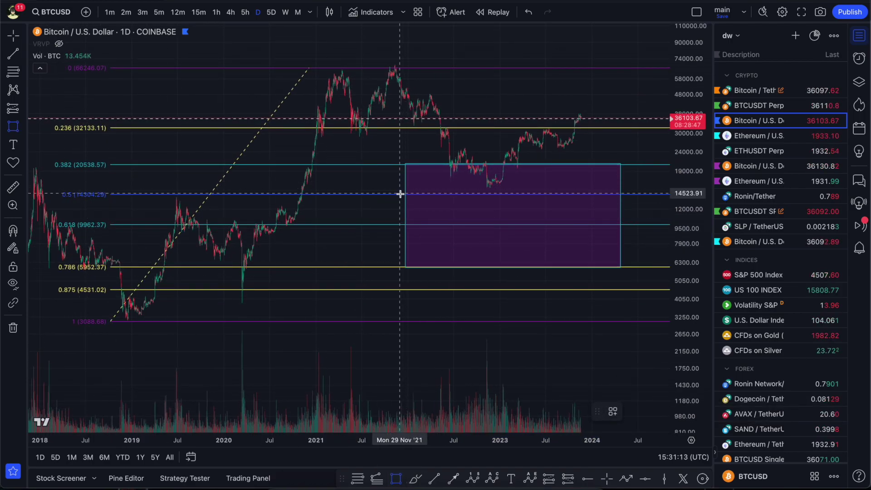
{"action": "left_click", "coordinate": [401, 194]}
{"action": "left_click", "coordinate": [639, 224]}
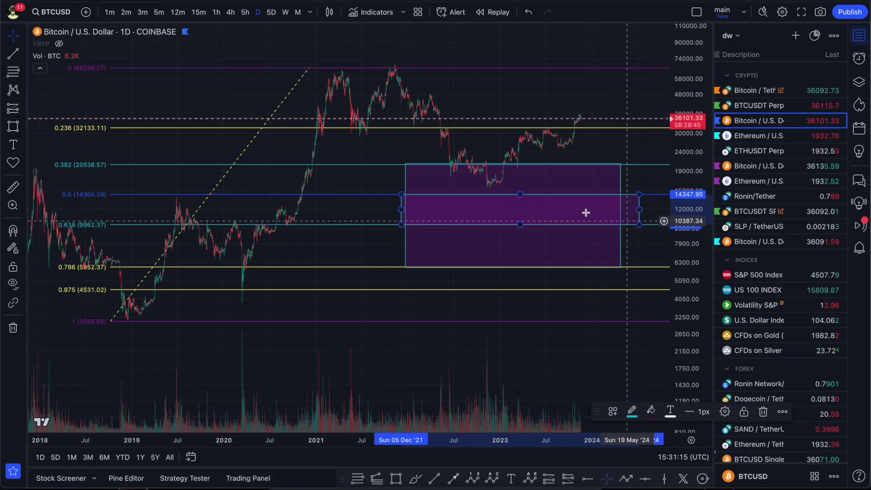
{"action": "left_click_drag", "start_coordinate": [396, 192], "coordinate": [398, 195]}
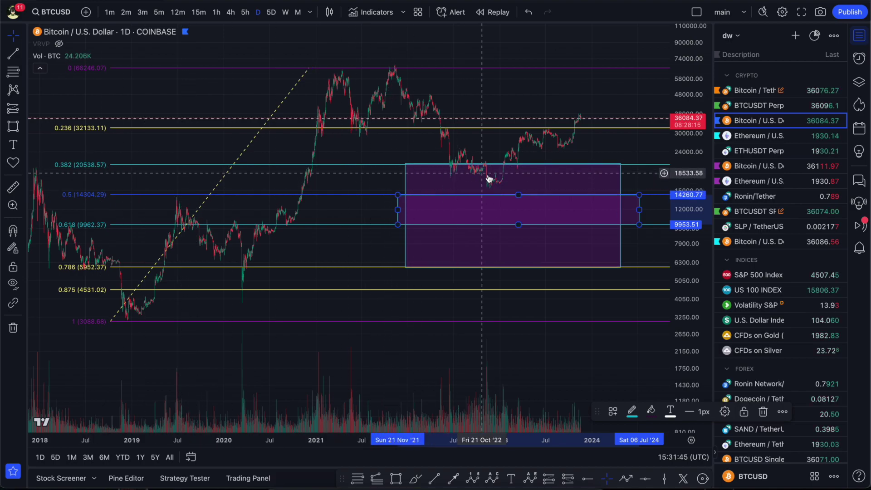
Delete the Fibonacci retracement, keeping both rectangles on the chart.
{"action": "left_click_drag", "start_coordinate": [533, 79], "coordinate": [475, 130]}
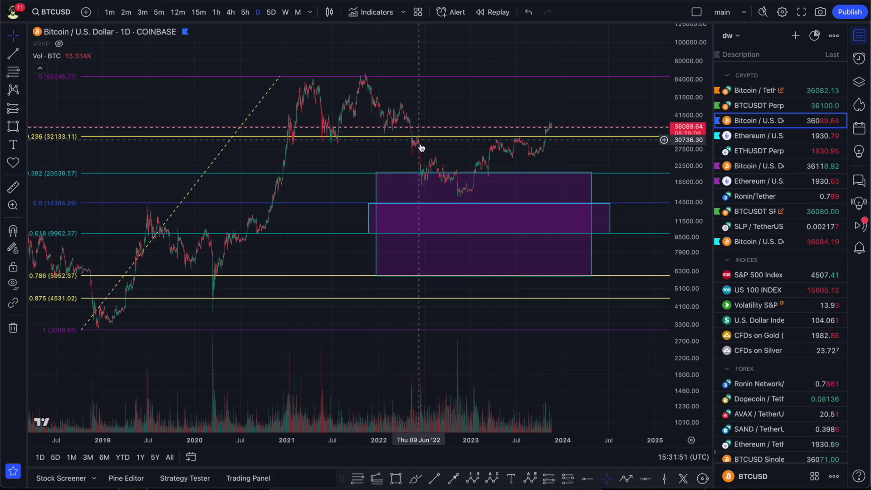
{"action": "left_click_drag", "start_coordinate": [437, 195], "coordinate": [418, 195]}
{"action": "left_click_drag", "start_coordinate": [391, 226], "coordinate": [380, 238]}
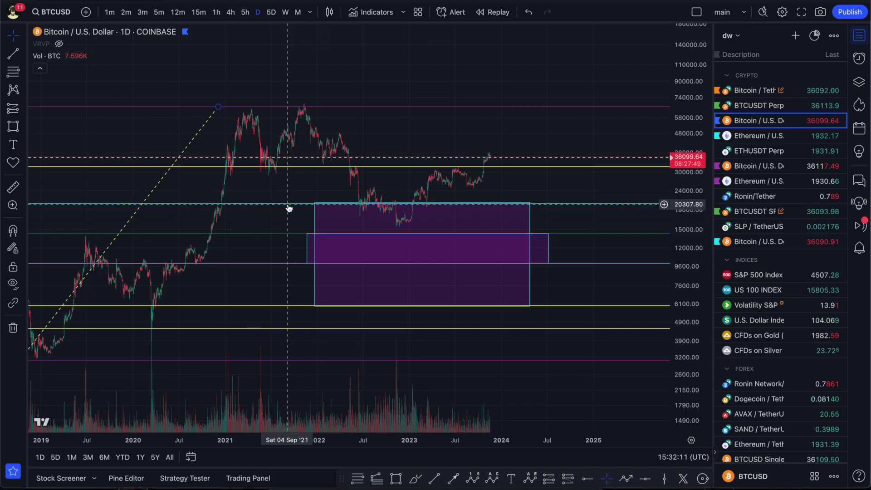
{"action": "key", "text": "Delete"}
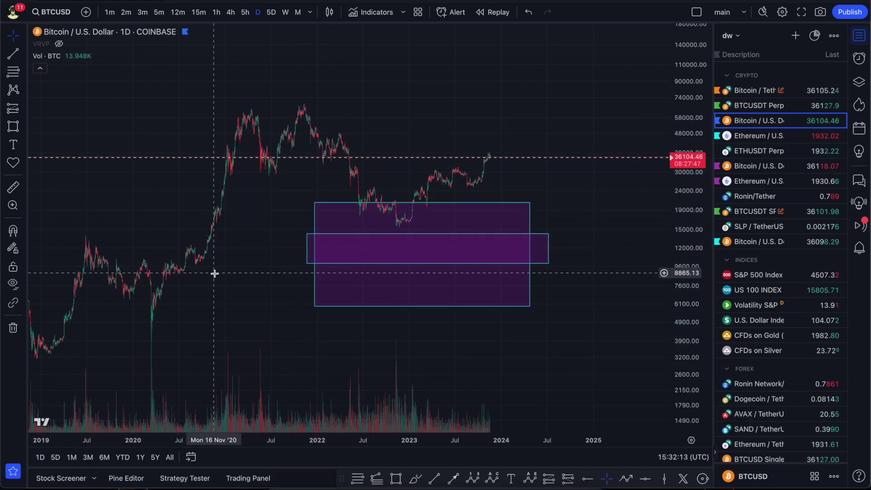
Draw an ABC correction wave from the April 2021 peak through the mid-2021 low and November 2021 high to about 13,749 in February 2024.
{"action": "scroll", "coordinate": [265, 221], "scroll_direction": "left", "scroll_amount": 3}
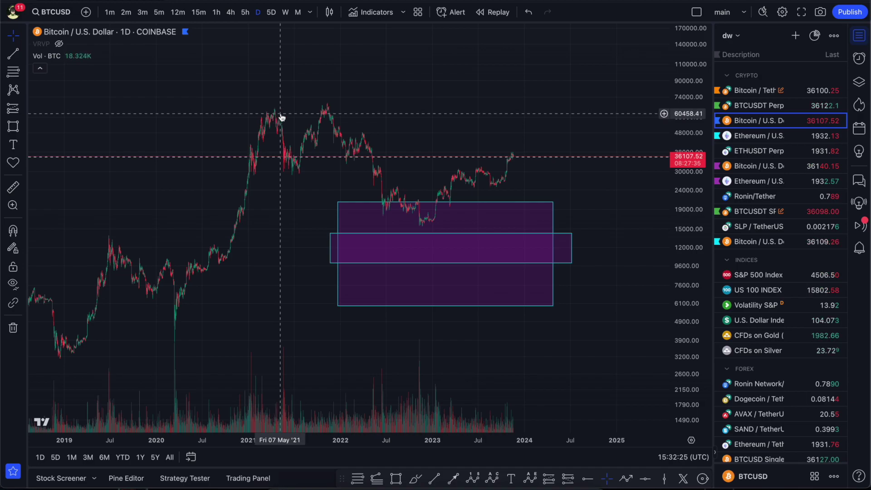
{"action": "left_click", "coordinate": [492, 478]}
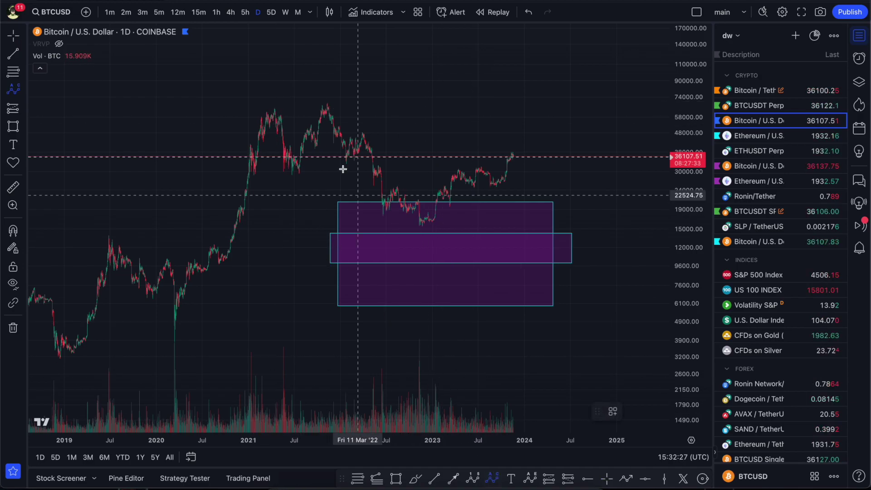
{"action": "left_click", "coordinate": [274, 110]}
{"action": "left_click", "coordinate": [296, 175]}
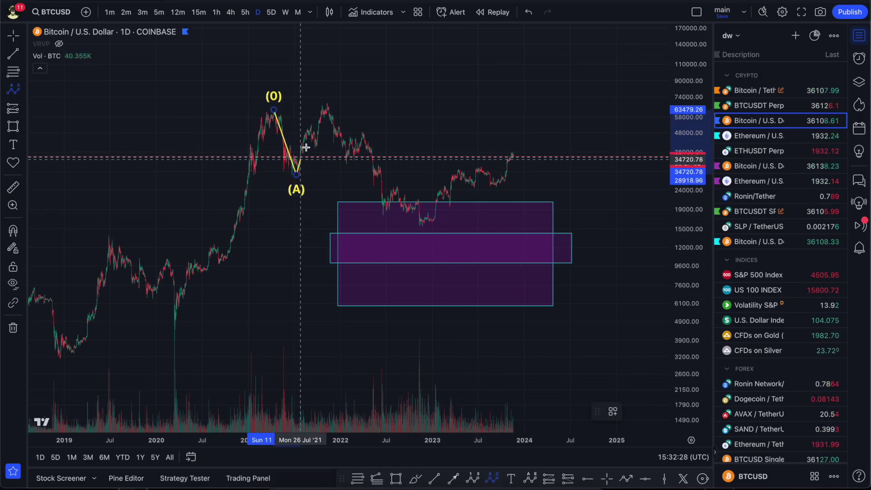
{"action": "left_click", "coordinate": [326, 103]}
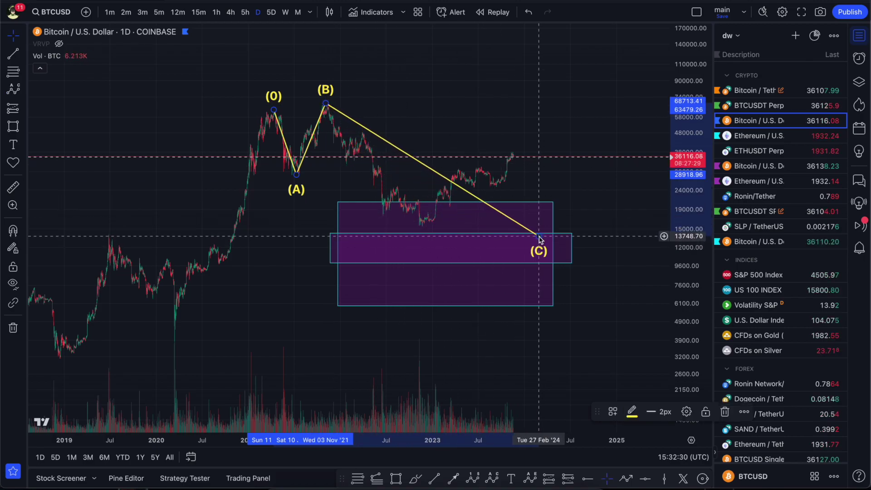
{"action": "left_click", "coordinate": [539, 236]}
Reposition wave point (A) at about 28,569 on the mid-2021 low and point (B) at about 68,713 on the November 2021 high.
{"action": "left_click", "coordinate": [323, 100]}
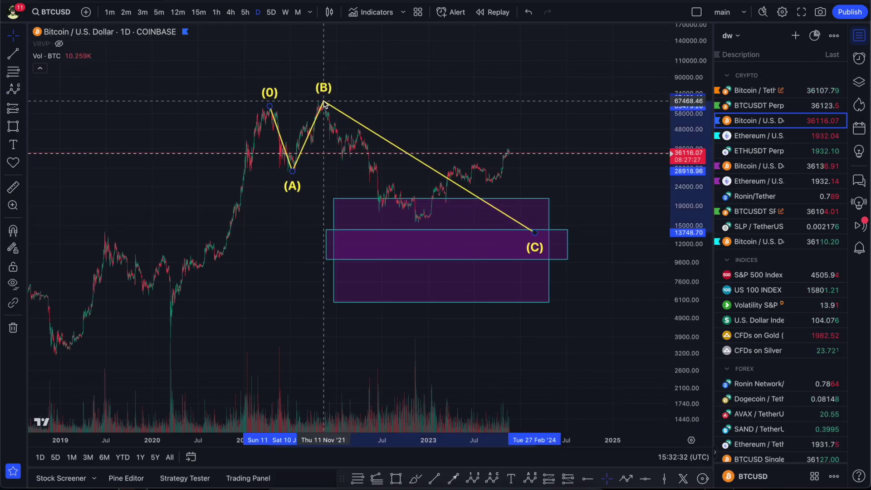
{"action": "left_click_drag", "start_coordinate": [356, 97], "coordinate": [340, 98]}
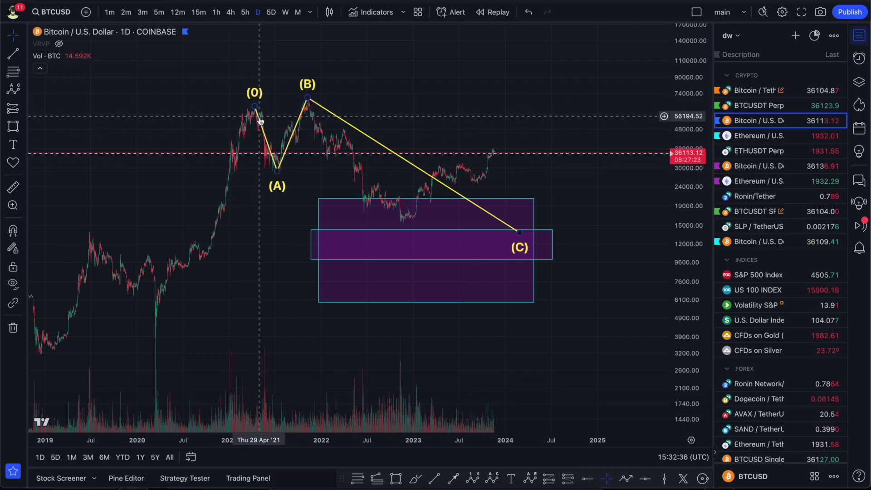
{"action": "left_click_drag", "start_coordinate": [274, 177], "coordinate": [277, 173]}
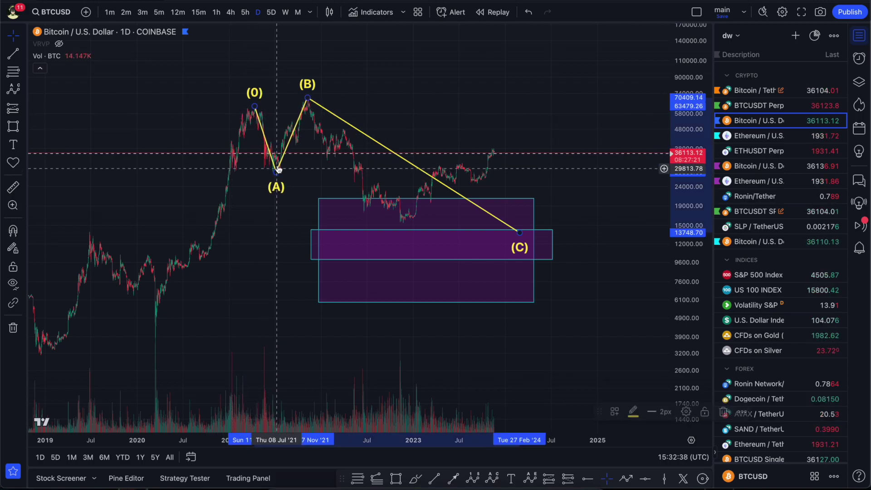
{"action": "mouse_move", "coordinate": [308, 98]}
{"action": "left_mouse_down"}
{"action": "mouse_move", "coordinate": [290, 133]}
{"action": "mouse_move", "coordinate": [303, 96]}
{"action": "mouse_move", "coordinate": [309, 101]}
{"action": "left_mouse_up"}
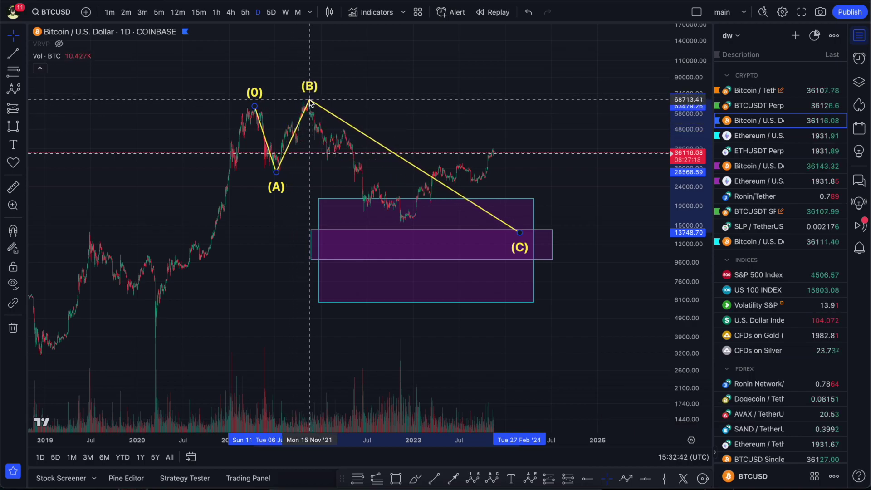
{"action": "left_click", "coordinate": [354, 101]}
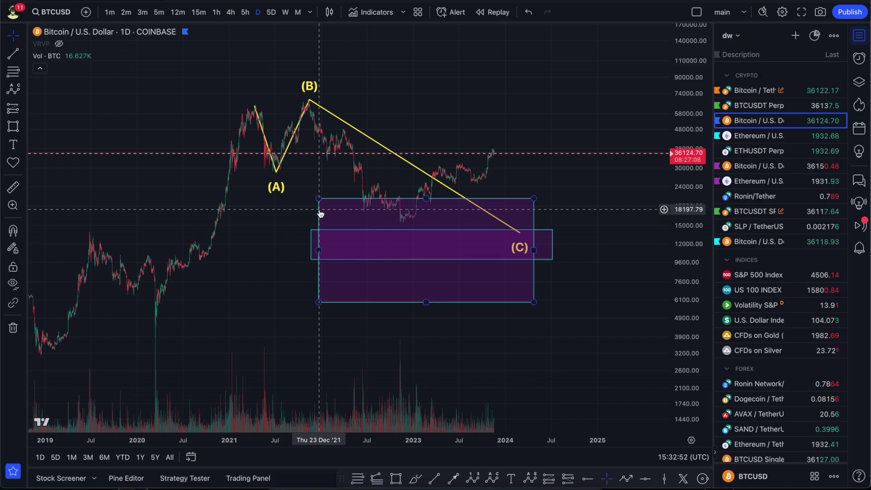
Move wave point (0) to about 64,258 on the April 2021 peak and point (B) to about 68,296 in November 2021.
{"action": "mouse_move", "coordinate": [309, 100]}
{"action": "left_mouse_down"}
{"action": "mouse_move", "coordinate": [279, 170]}
{"action": "mouse_move", "coordinate": [309, 97]}
{"action": "left_mouse_up"}
{"action": "left_click_drag", "start_coordinate": [257, 106], "coordinate": [256, 106]}
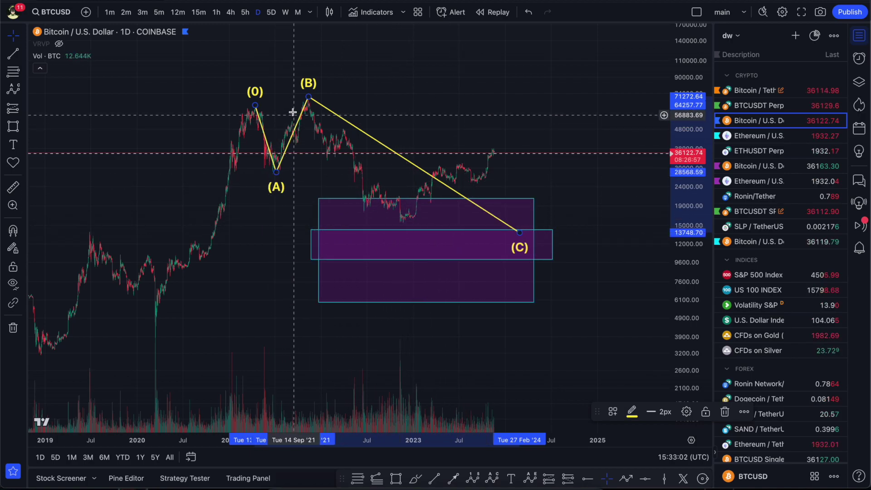
{"action": "left_click_drag", "start_coordinate": [308, 97], "coordinate": [313, 98]}
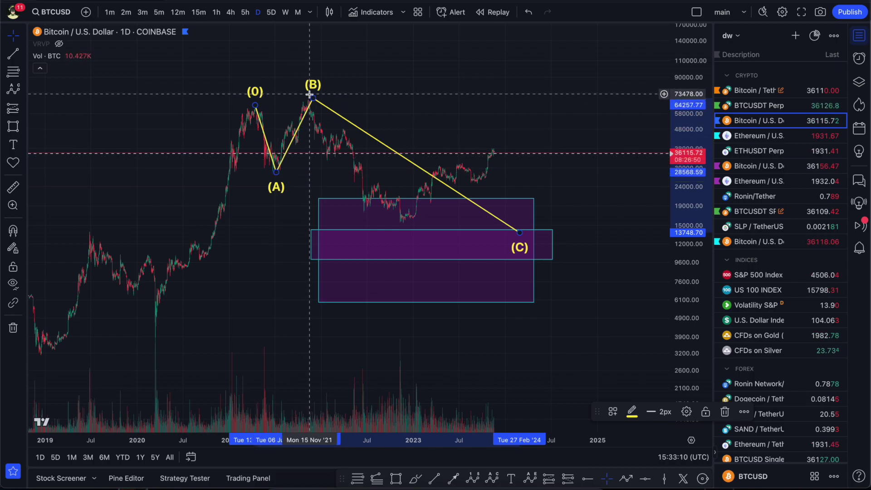
{"action": "left_click_drag", "start_coordinate": [312, 105], "coordinate": [310, 104]}
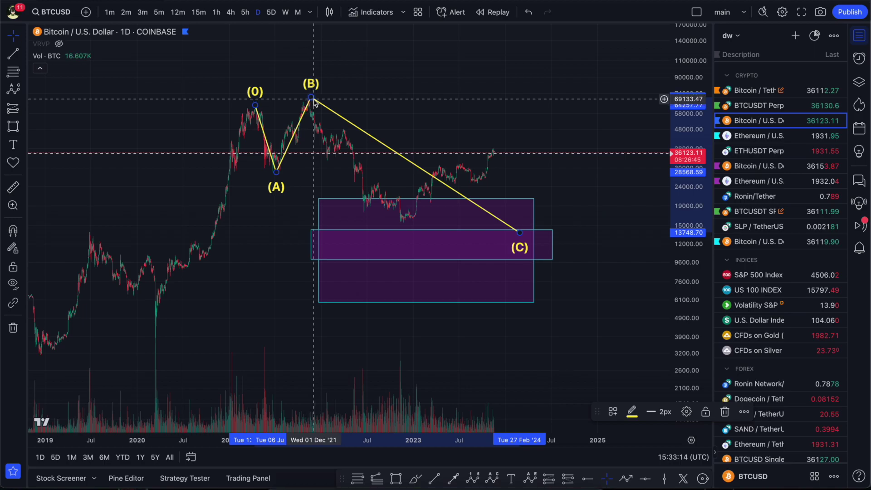
{"action": "mouse_move", "coordinate": [310, 98]}
{"action": "left_mouse_down"}
{"action": "mouse_move", "coordinate": [314, 107]}
{"action": "mouse_move", "coordinate": [306, 101]}
{"action": "left_mouse_up"}
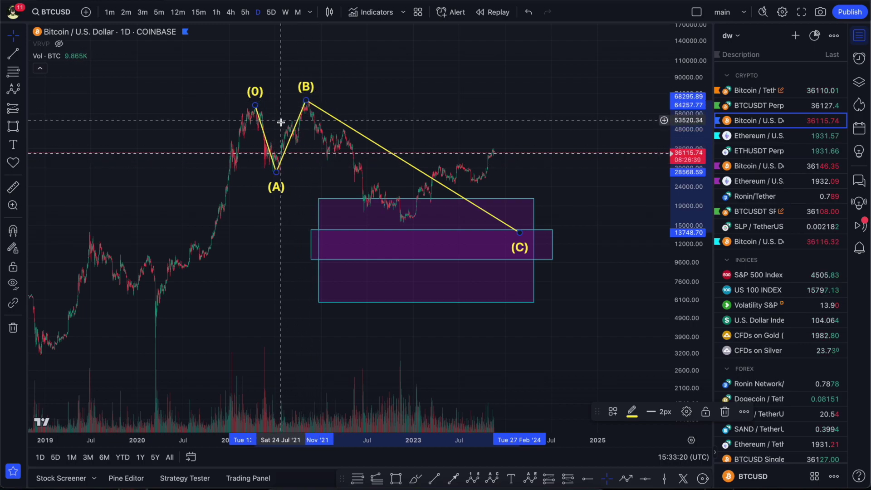
Move correction point (B) to about 70,409 and draw a five-point impulse wave from that high down to about 13,833 in April 2024.
{"action": "mouse_move", "coordinate": [306, 101]}
{"action": "left_mouse_down"}
{"action": "mouse_move", "coordinate": [287, 144]}
{"action": "mouse_move", "coordinate": [309, 101]}
{"action": "left_mouse_up"}
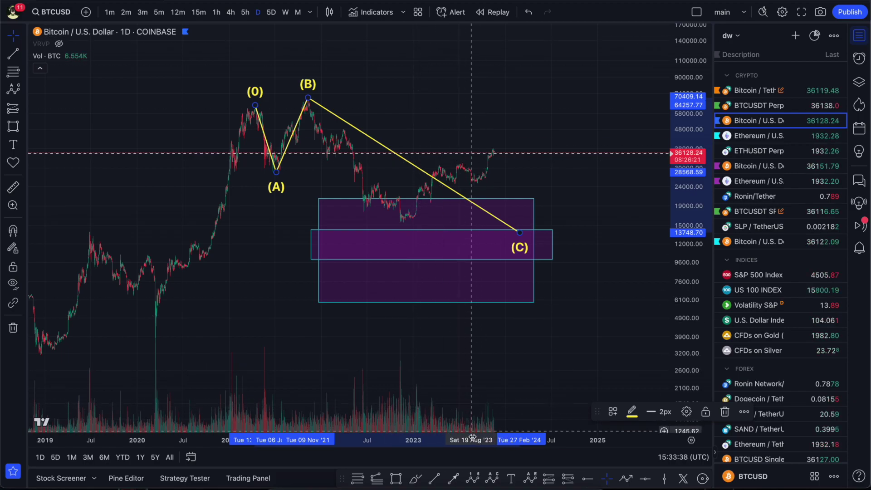
{"action": "left_click", "coordinate": [473, 480]}
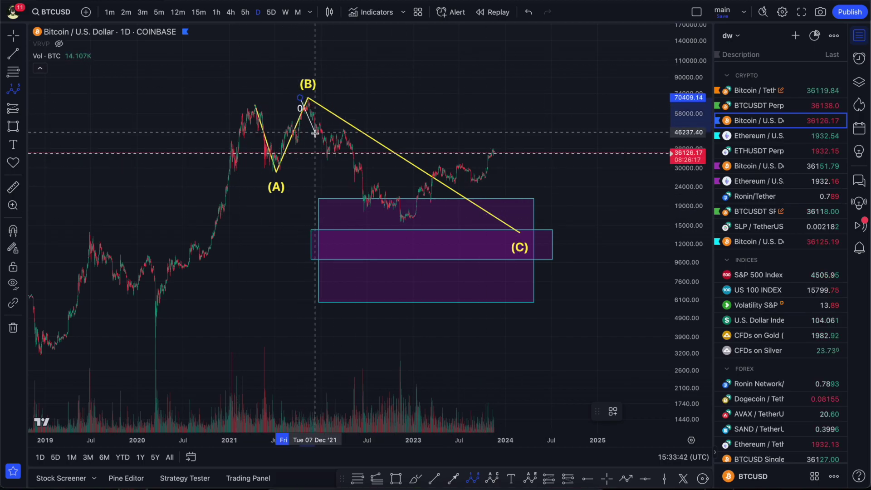
{"action": "left_click", "coordinate": [299, 97]}
{"action": "left_click", "coordinate": [323, 162]}
{"action": "left_click", "coordinate": [342, 127]}
{"action": "left_click", "coordinate": [406, 226]}
{"action": "left_click", "coordinate": [492, 153]}
{"action": "left_click", "coordinate": [535, 232]}
{"action": "left_click_drag", "start_coordinate": [590, 158], "coordinate": [577, 157]}
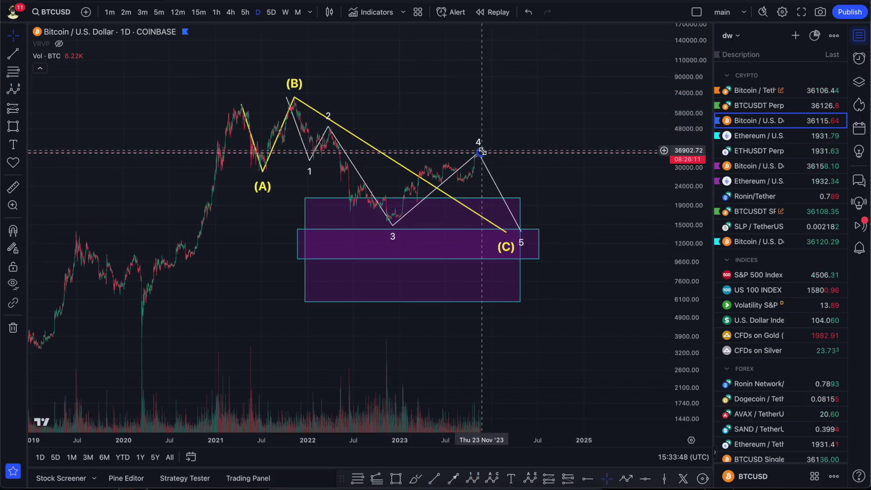
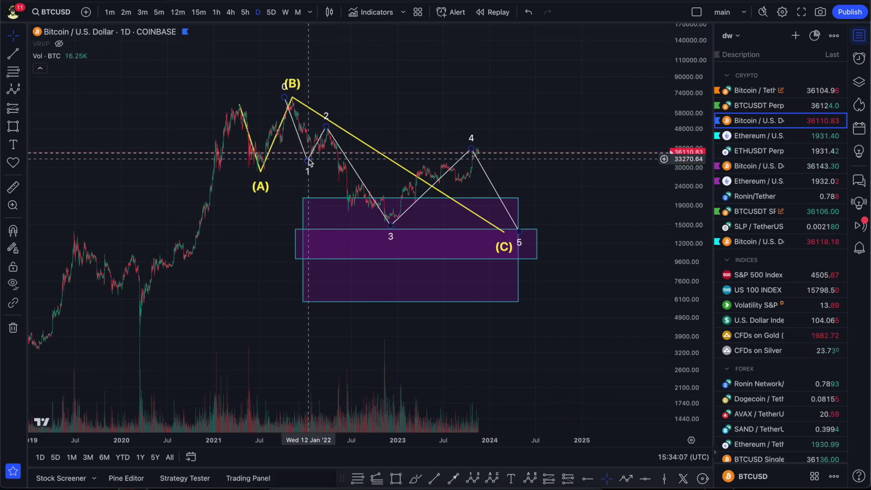
Reposition impulse point 1 at about 33,679 in early 2022 and point 0 near the November 2021 high at about 72,147.
{"action": "left_click_drag", "start_coordinate": [307, 161], "coordinate": [313, 157]}
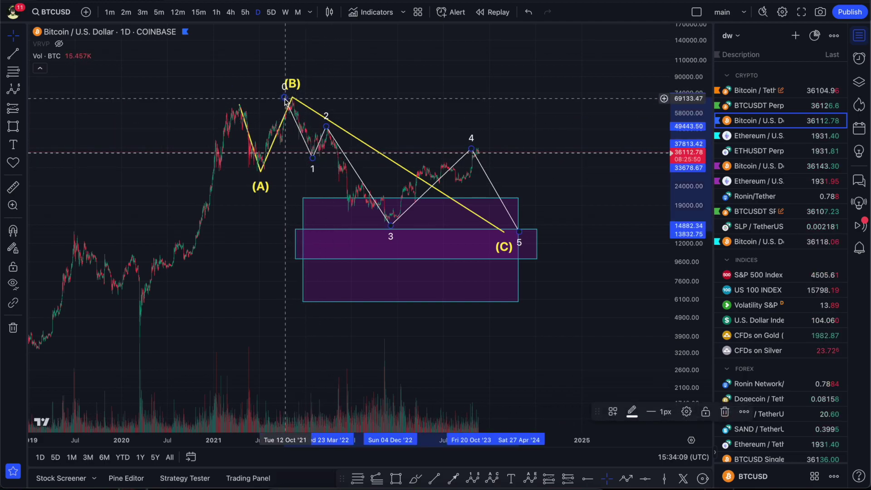
{"action": "left_click_drag", "start_coordinate": [285, 97], "coordinate": [291, 98]}
{"action": "left_click", "coordinate": [362, 87]}
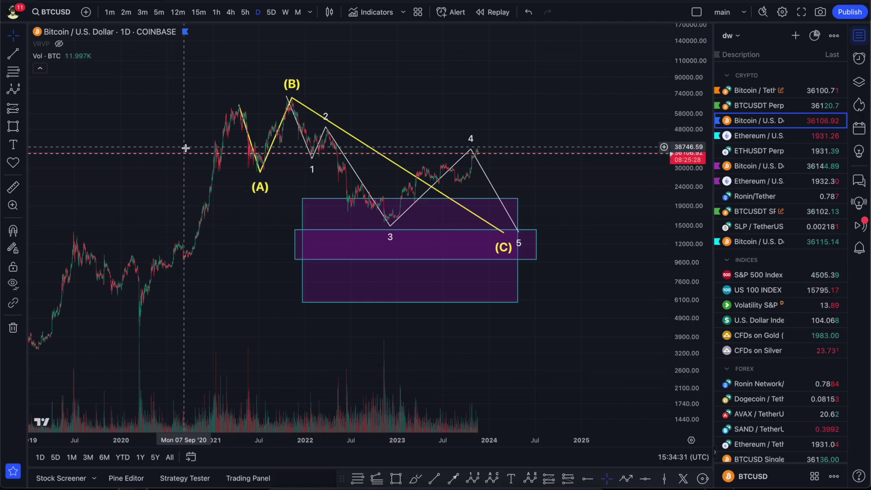
Draw a rising trend line over the volume bars from about 1,649 in November 2021 to about 4,039 in November 2022.
{"action": "left_click", "coordinate": [434, 479]}
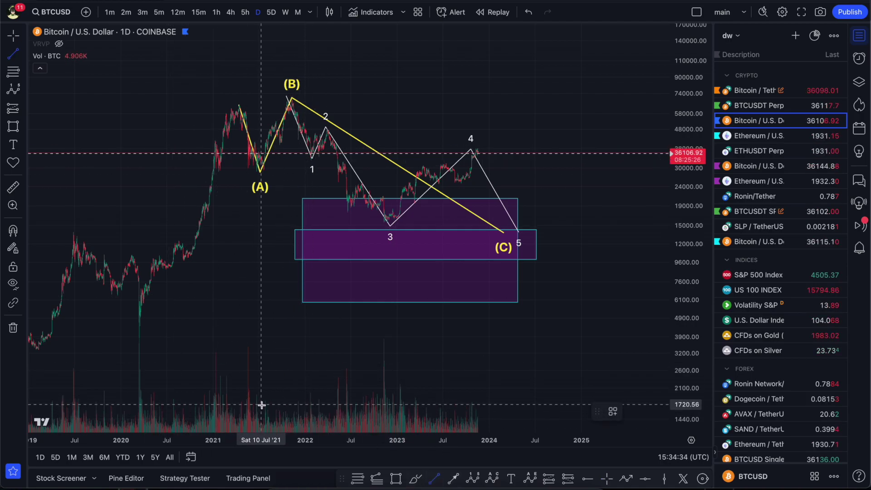
{"action": "left_click", "coordinate": [292, 408]}
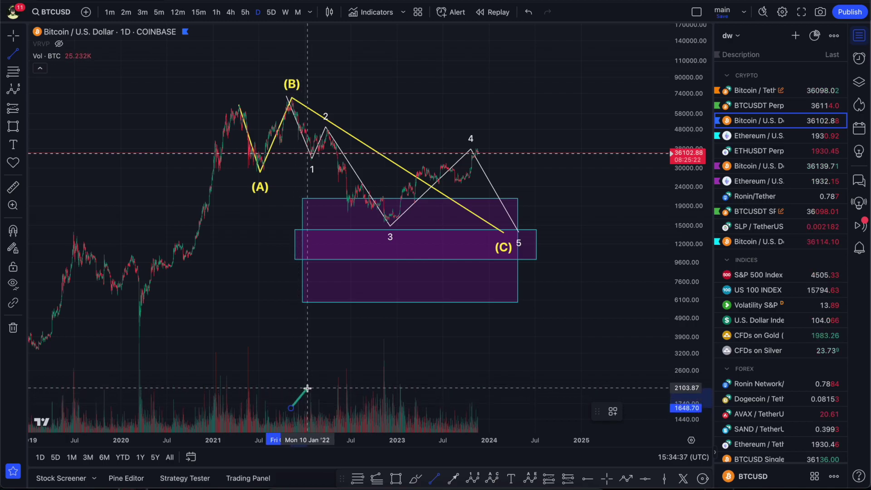
{"action": "left_click", "coordinate": [385, 334]}
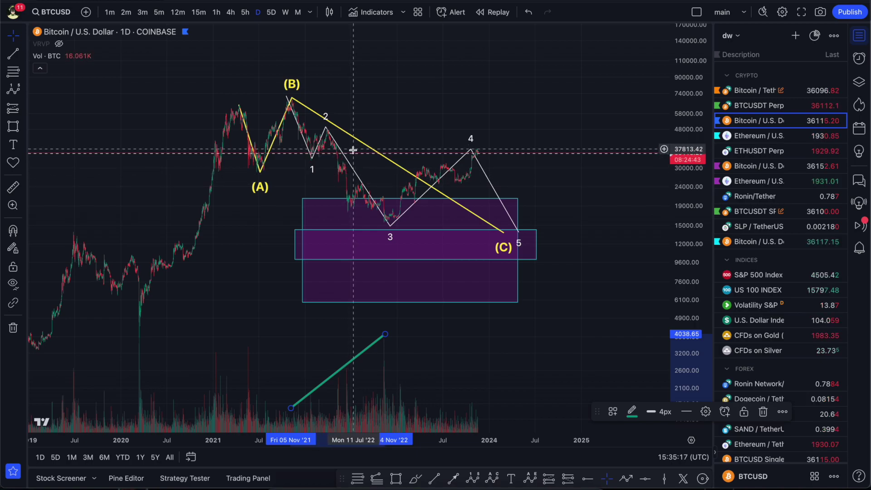
{"action": "left_click", "coordinate": [335, 230]}
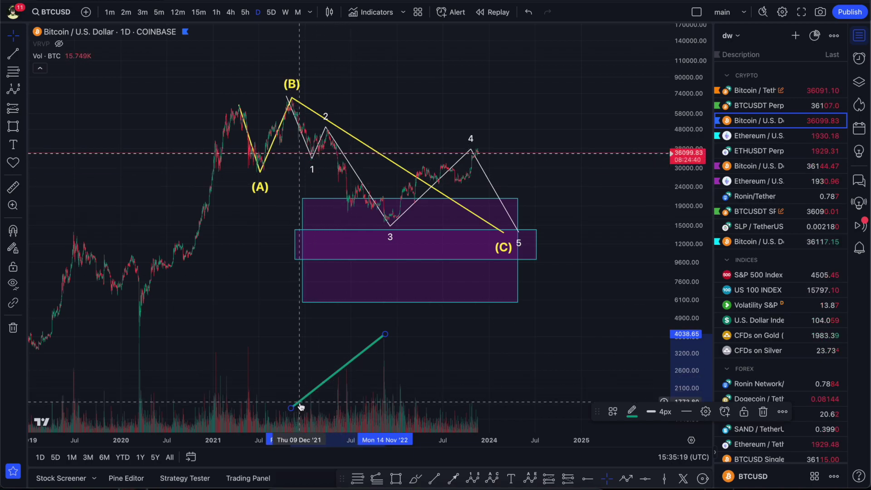
{"action": "left_click", "coordinate": [337, 382]}
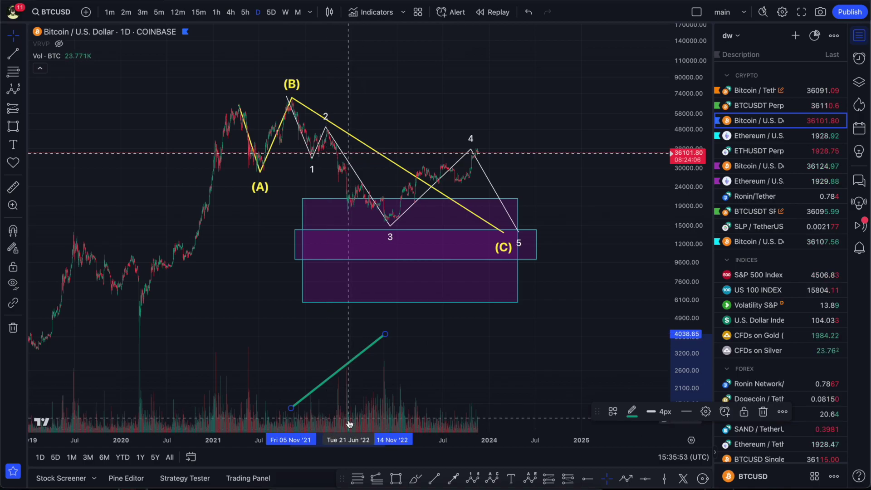
Delete the rising trend line above the volume bars.
{"action": "scroll", "coordinate": [350, 385], "scroll_direction": "up", "scroll_amount": 5}
{"action": "left_click_drag", "start_coordinate": [311, 369], "coordinate": [481, 370]}
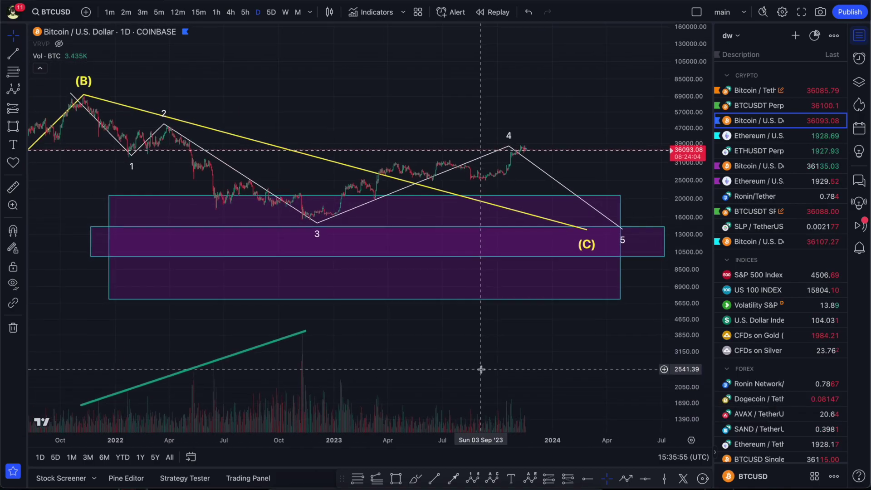
{"action": "scroll", "coordinate": [306, 357], "scroll_direction": "down", "scroll_amount": 3}
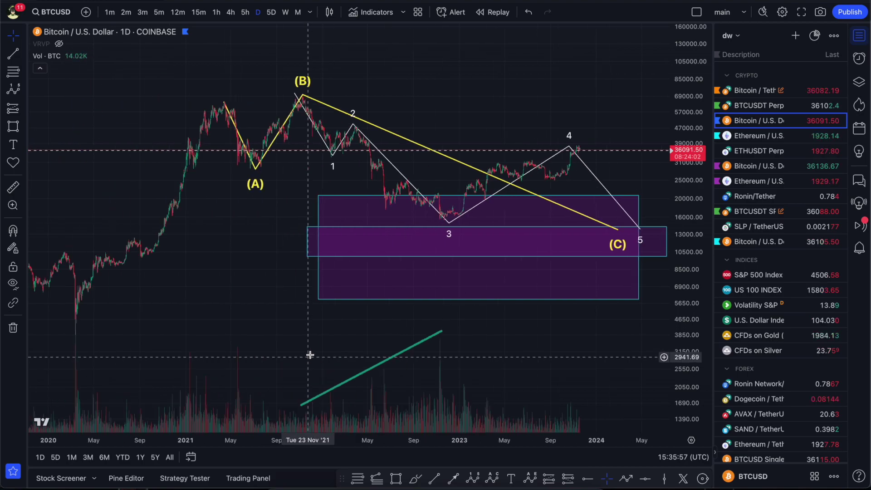
{"action": "scroll", "coordinate": [308, 358], "scroll_direction": "down", "scroll_amount": 2}
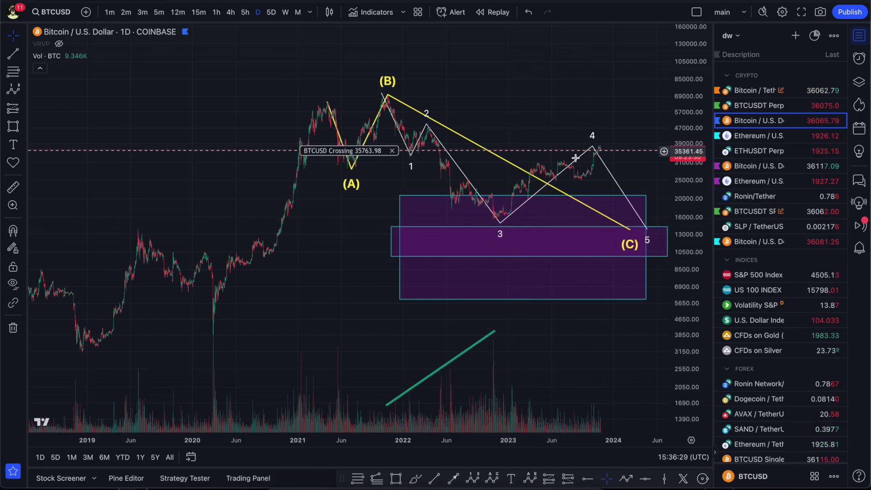
{"action": "left_click_drag", "start_coordinate": [576, 130], "coordinate": [529, 120]}
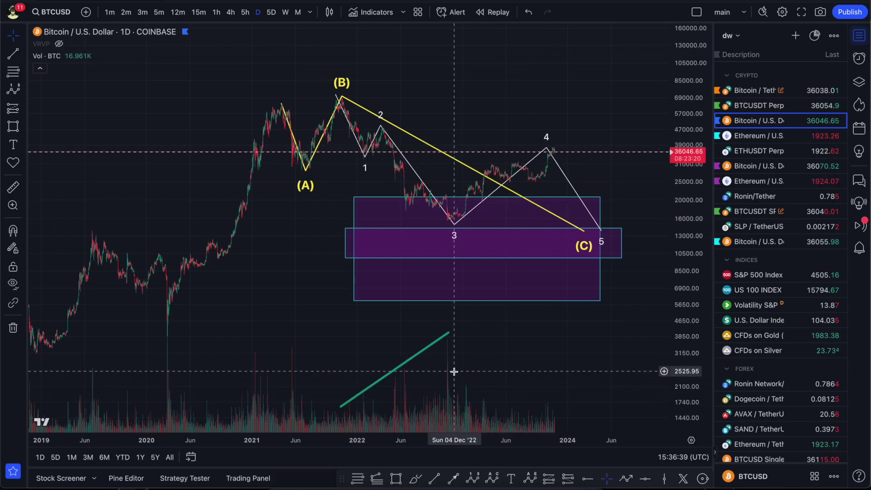
{"action": "left_click", "coordinate": [402, 369]}
{"action": "key", "text": "Delete"}
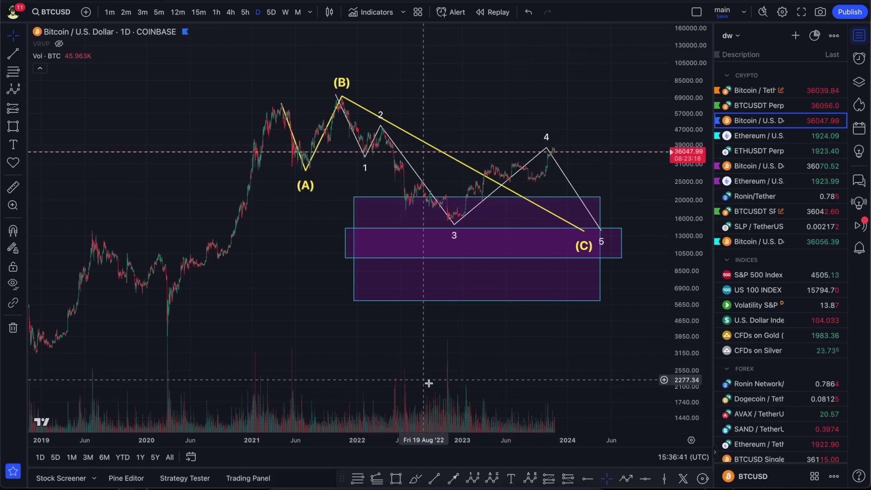
Draw a falling trend line over the volume from about 4,063 in October 2022, and a rising one under price from about 12,624 to 28,569.
{"action": "key", "text": "alt+t"}
{"action": "left_click_drag", "start_coordinate": [444, 333], "coordinate": [564, 406]}
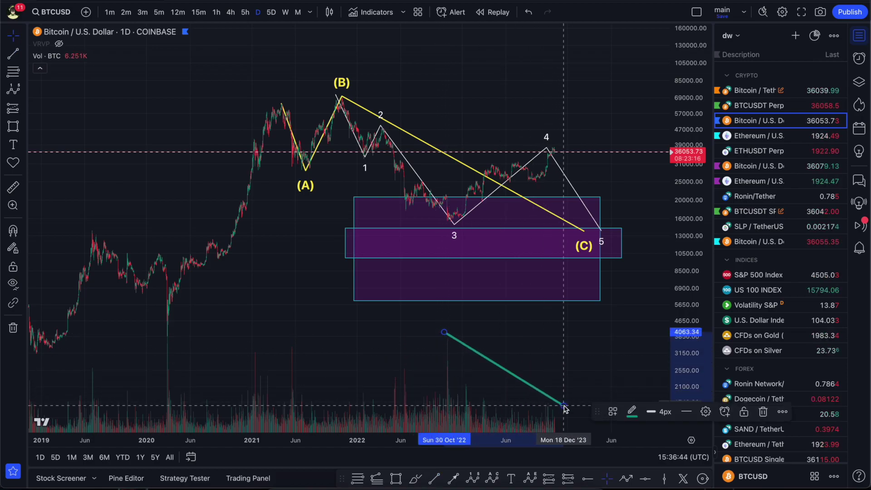
{"action": "left_click", "coordinate": [435, 479]}
{"action": "mouse_move", "coordinate": [452, 236]}
{"action": "left_mouse_down"}
{"action": "mouse_move", "coordinate": [584, 191]}
{"action": "mouse_move", "coordinate": [591, 171]}
{"action": "left_mouse_up"}
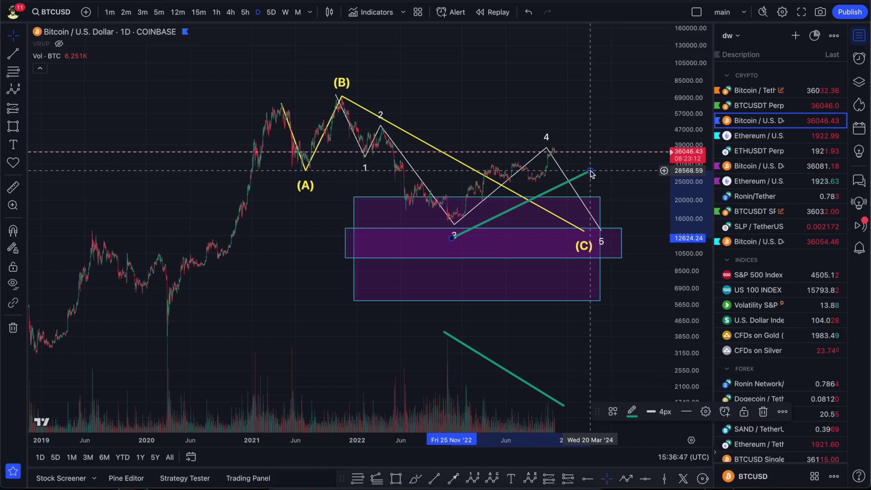
Delete the rising price trend line and the falling volume trend line.
{"action": "key", "text": "Delete"}
{"action": "left_click", "coordinate": [470, 348]}
{"action": "key", "text": "Delete"}
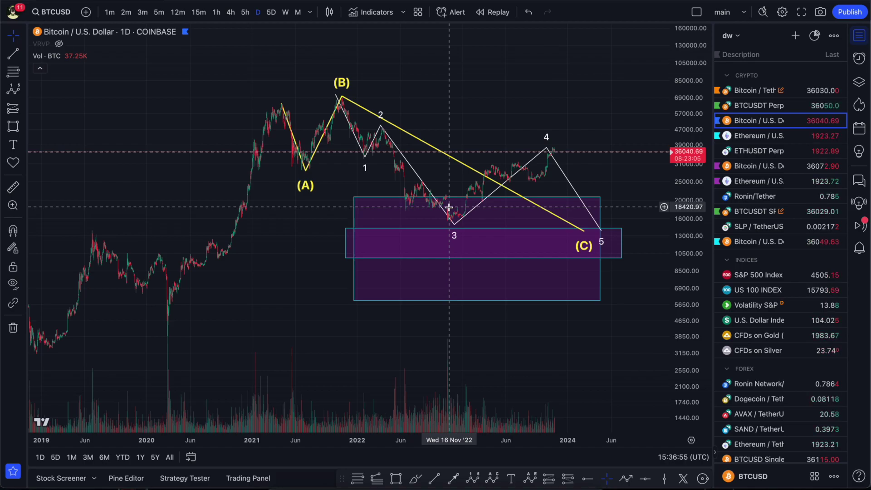
Reposition impulse point 3 at about 15,250 on 14 November 2022 and point 4 at about 37,813 on 30 October 2023.
{"action": "left_click", "coordinate": [545, 154]}
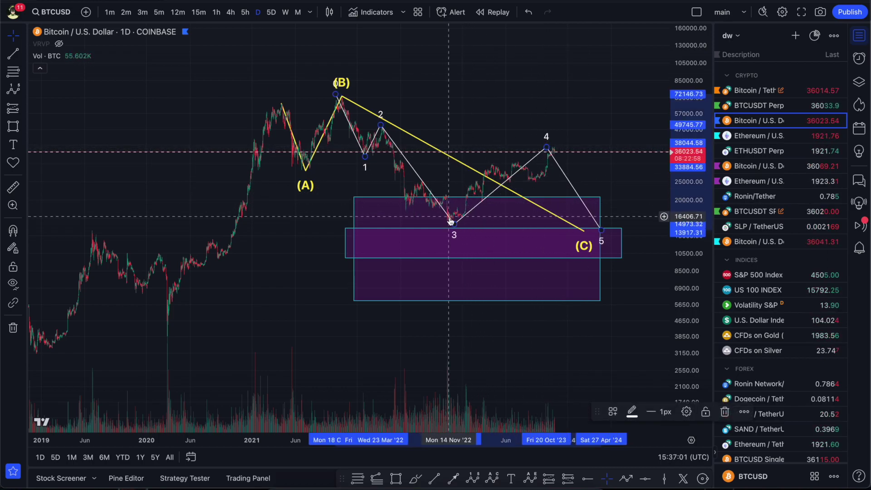
{"action": "left_click_drag", "start_coordinate": [454, 222], "coordinate": [450, 217]}
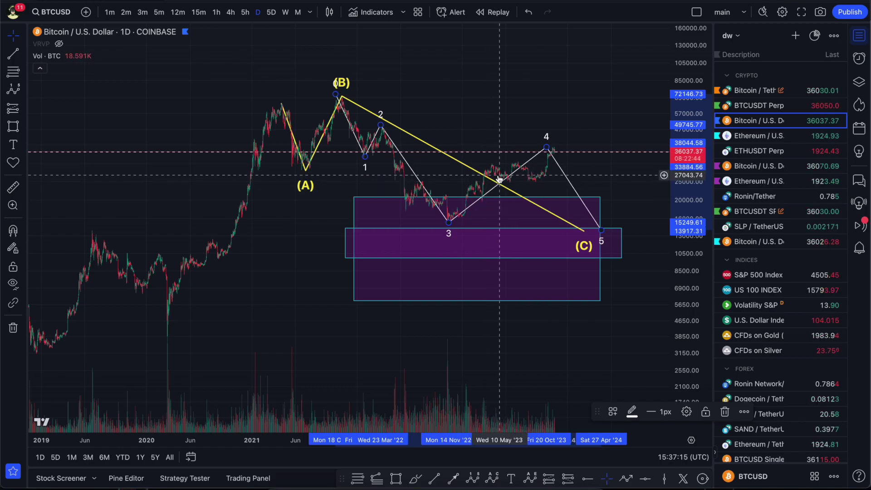
{"action": "left_click_drag", "start_coordinate": [228, 257], "coordinate": [352, 260]}
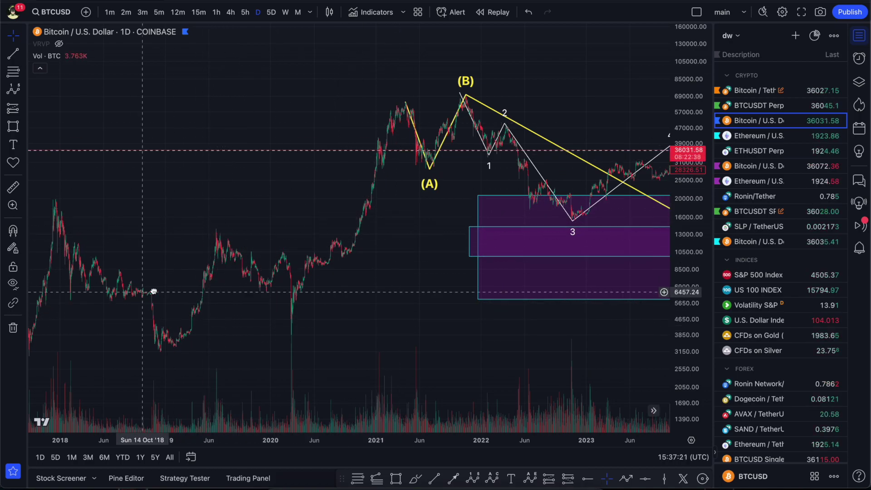
{"action": "scroll", "coordinate": [148, 295], "scroll_direction": "left", "scroll_amount": 5}
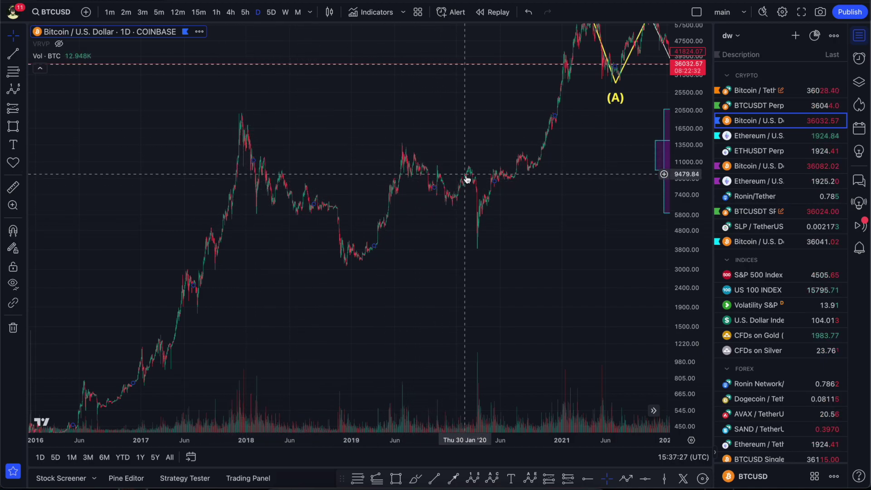
{"action": "left_click_drag", "start_coordinate": [549, 171], "coordinate": [310, 285]}
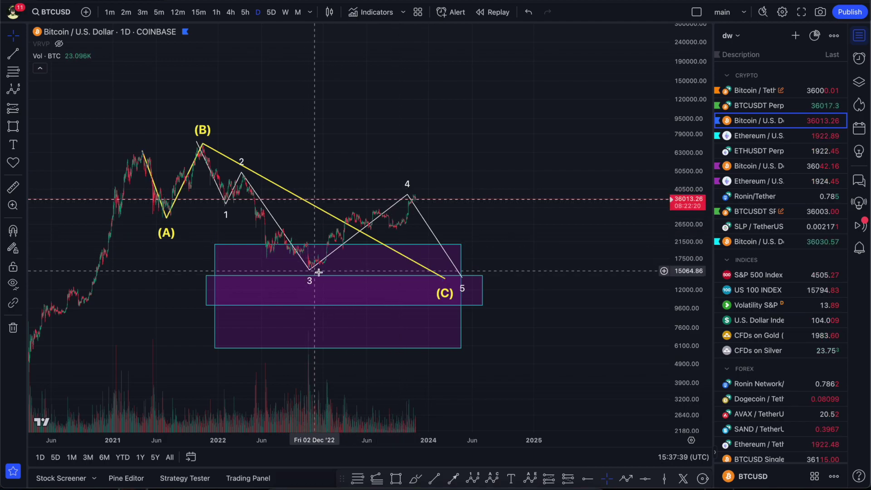
{"action": "left_click", "coordinate": [405, 199]}
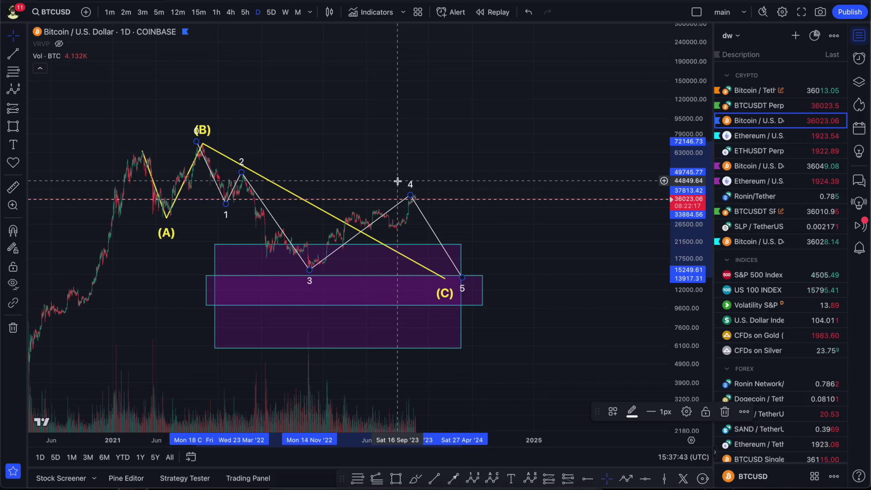
Move impulse point 2 to about 49,105 on 6 March 2022 and point 3 to about 15,427 on 3 December 2022.
{"action": "scroll", "coordinate": [208, 108], "scroll_direction": "up", "scroll_amount": 4}
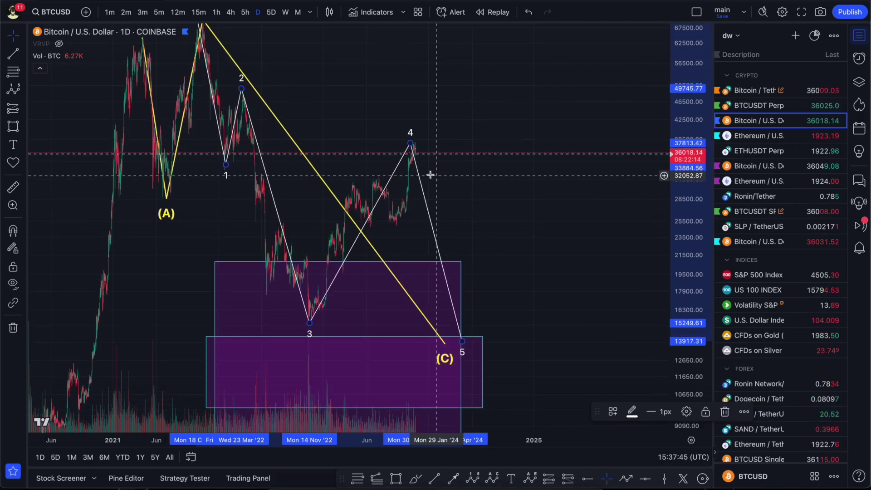
{"action": "left_click_drag", "start_coordinate": [208, 108], "coordinate": [473, 124]}
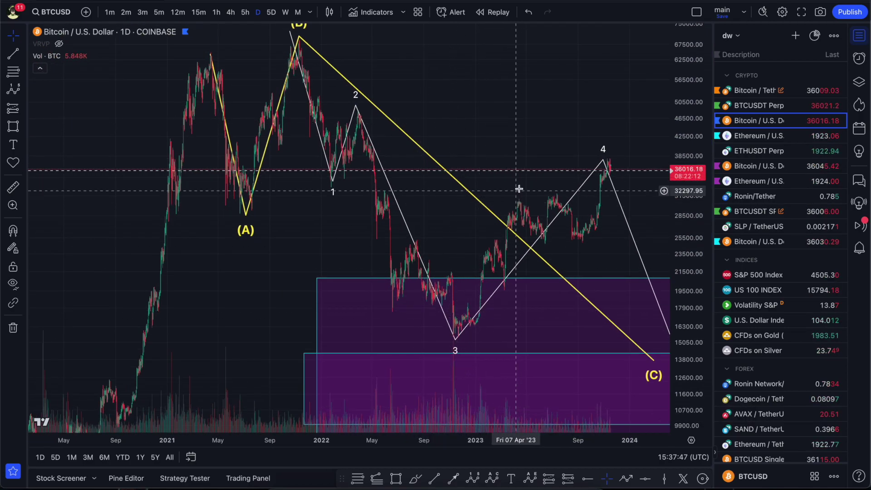
{"action": "left_click_drag", "start_coordinate": [519, 189], "coordinate": [460, 137]}
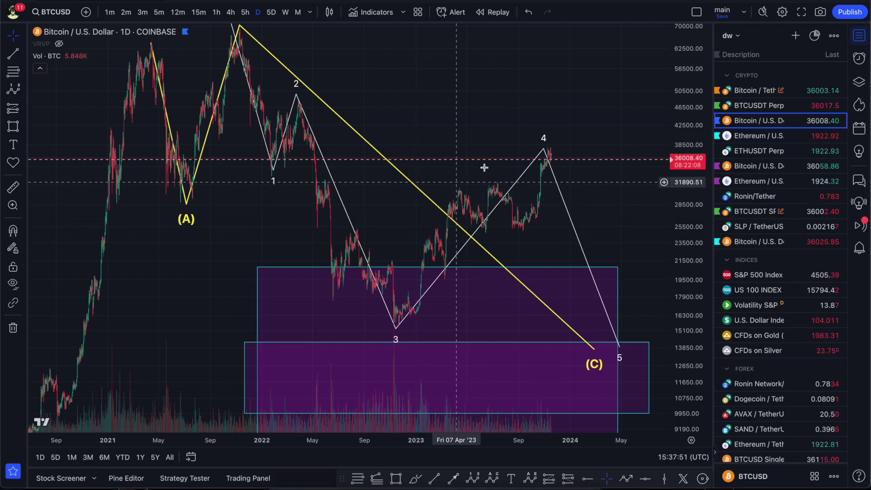
{"action": "left_click", "coordinate": [357, 478]}
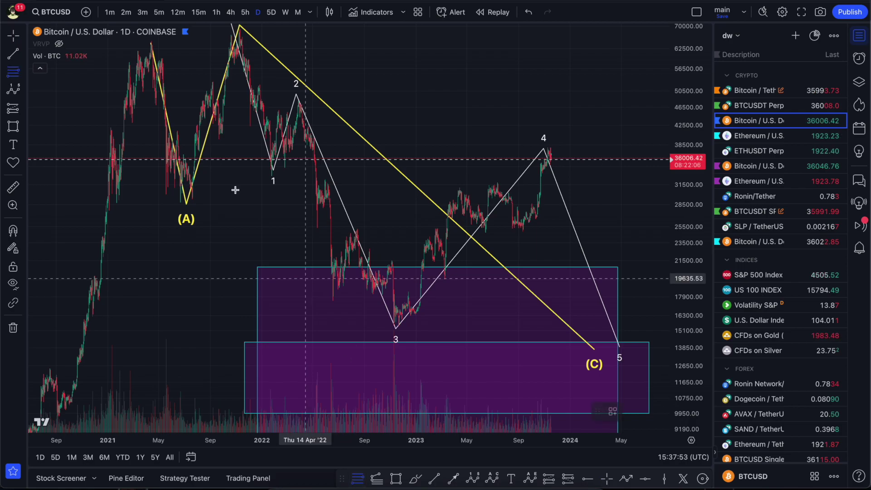
{"action": "left_click_drag", "start_coordinate": [291, 94], "coordinate": [289, 96]}
{"action": "left_click_drag", "start_coordinate": [396, 329], "coordinate": [408, 333]}
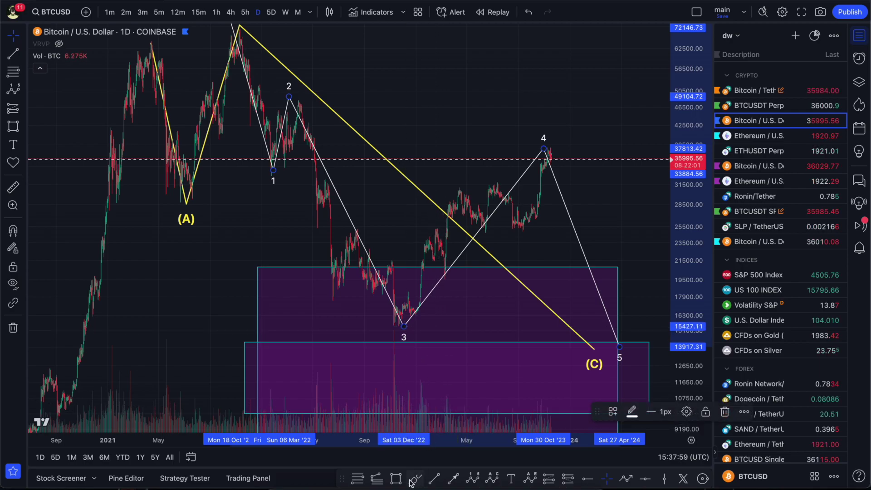
Draw a Fibonacci retracement from about 48,240 on 19 March 2022 down to about 15,466 in October 2022.
{"action": "left_click", "coordinate": [358, 481]}
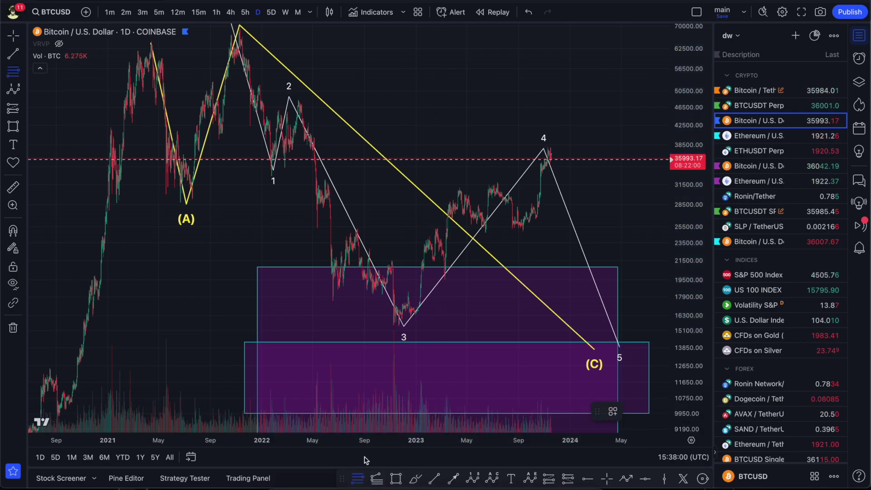
{"action": "left_click", "coordinate": [292, 99]}
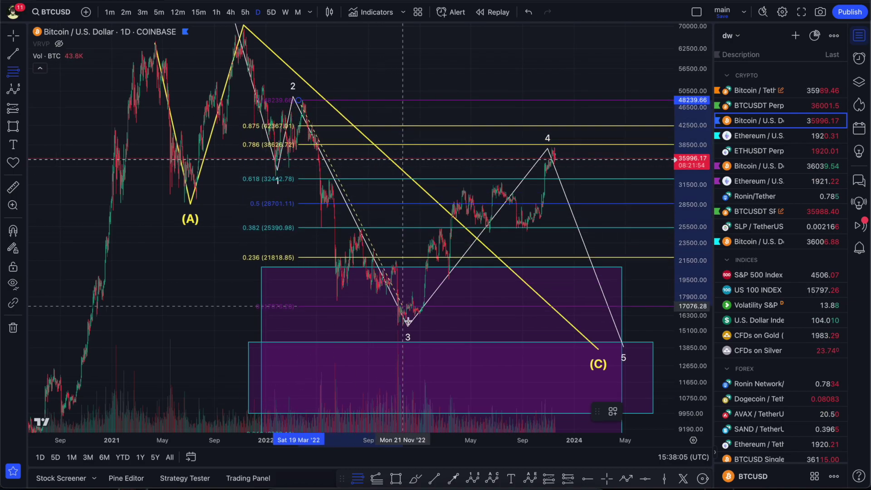
{"action": "left_click", "coordinate": [387, 326]}
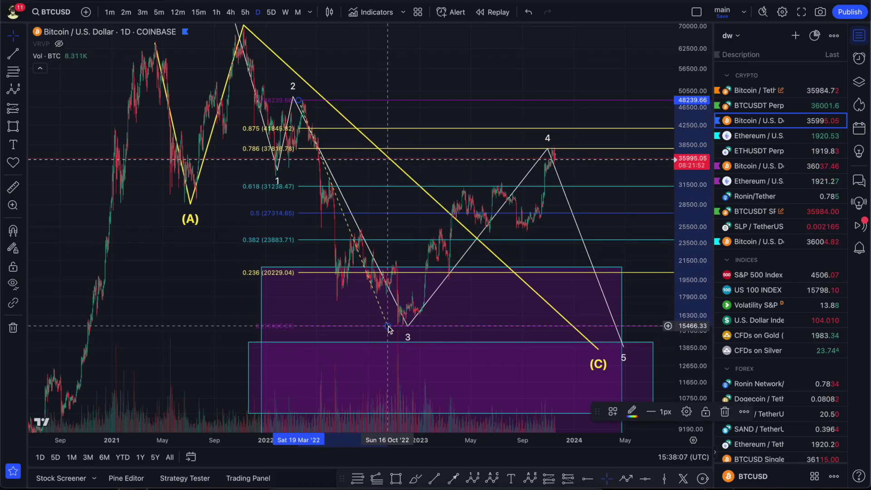
Draw a rectangle between the 0.382 and 0.786 levels, about 23,875 to 37,709, from 30 December 2022 to 5 April 2024.
{"action": "left_click", "coordinate": [396, 480]}
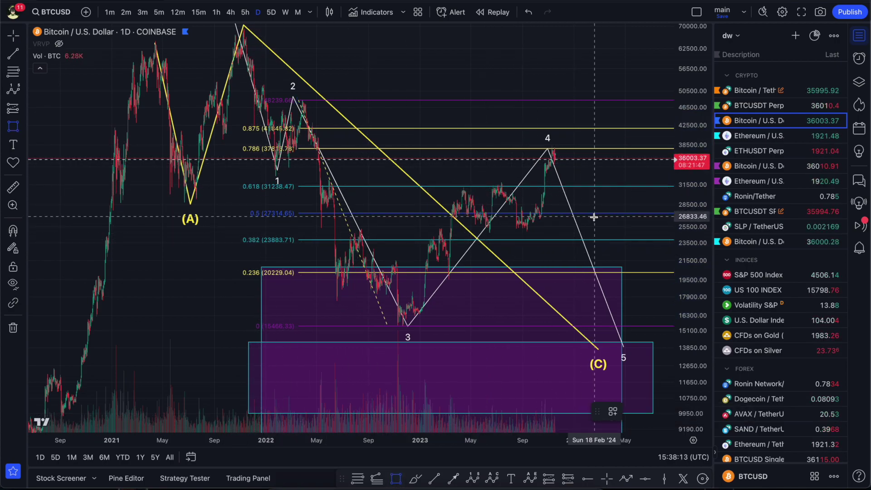
{"action": "mouse_move", "coordinate": [614, 240]}
{"action": "left_mouse_down"}
{"action": "mouse_move", "coordinate": [516, 194]}
{"action": "mouse_move", "coordinate": [249, 237]}
{"action": "mouse_move", "coordinate": [264, 221]}
{"action": "mouse_move", "coordinate": [270, 148]}
{"action": "mouse_move", "coordinate": [585, 156]}
{"action": "mouse_move", "coordinate": [418, 170]}
{"action": "mouse_move", "coordinate": [419, 149]}
{"action": "left_mouse_up"}
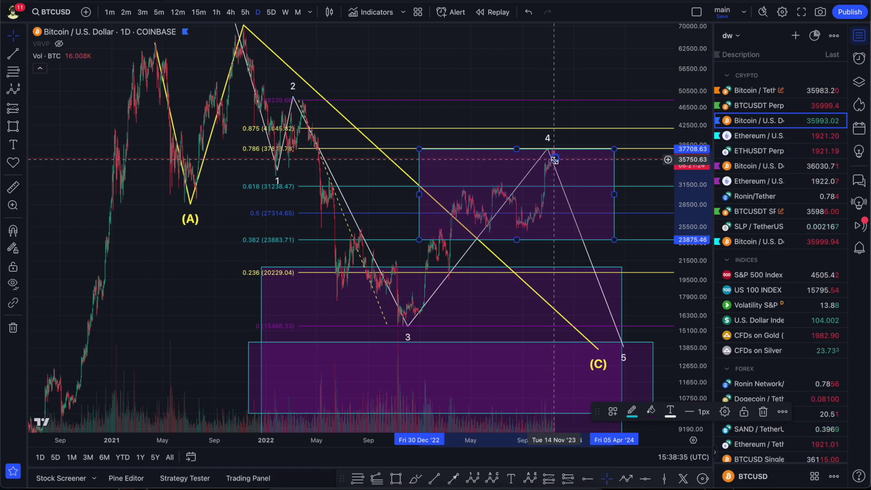
Move impulse point 4 to about 38,094 on 20 October 2023.
{"action": "left_click_drag", "start_coordinate": [564, 130], "coordinate": [536, 199]}
{"action": "left_click_drag", "start_coordinate": [573, 64], "coordinate": [518, 171]}
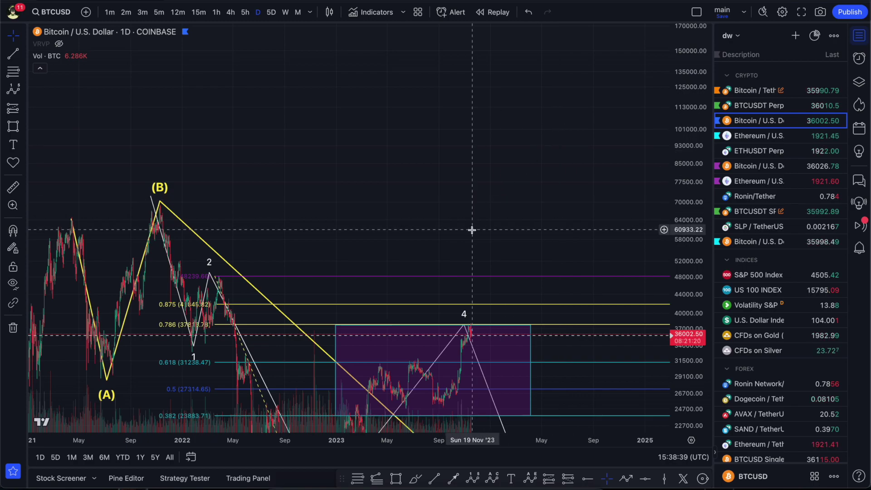
{"action": "left_click_drag", "start_coordinate": [472, 230], "coordinate": [530, 140]}
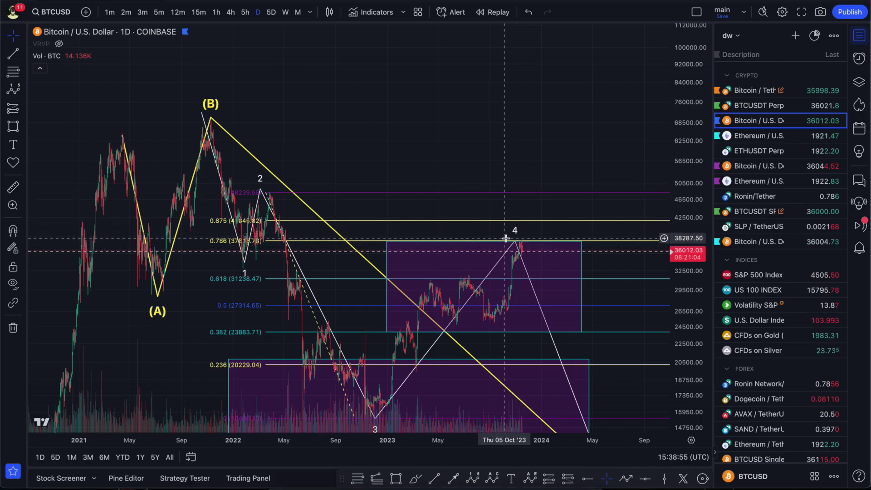
{"action": "mouse_move", "coordinate": [514, 244]}
{"action": "left_mouse_down"}
{"action": "mouse_move", "coordinate": [516, 186]}
{"action": "mouse_move", "coordinate": [496, 261]}
{"action": "mouse_move", "coordinate": [519, 238]}
{"action": "left_mouse_up"}
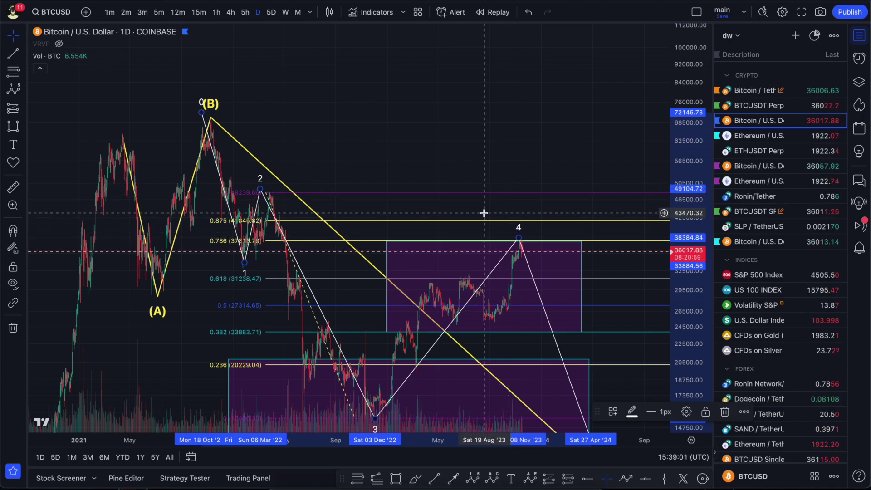
{"action": "left_click_drag", "start_coordinate": [500, 197], "coordinate": [455, 180]}
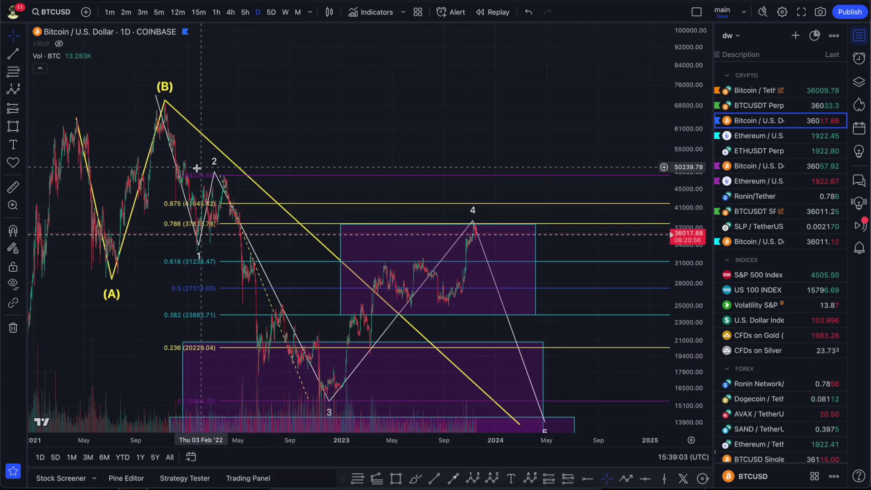
{"action": "mouse_move", "coordinate": [473, 224]}
{"action": "left_mouse_down"}
{"action": "mouse_move", "coordinate": [164, 208]}
{"action": "mouse_move", "coordinate": [226, 184]}
{"action": "mouse_move", "coordinate": [542, 211]}
{"action": "mouse_move", "coordinate": [503, 161]}
{"action": "mouse_move", "coordinate": [480, 223]}
{"action": "mouse_move", "coordinate": [464, 223]}
{"action": "left_mouse_up"}
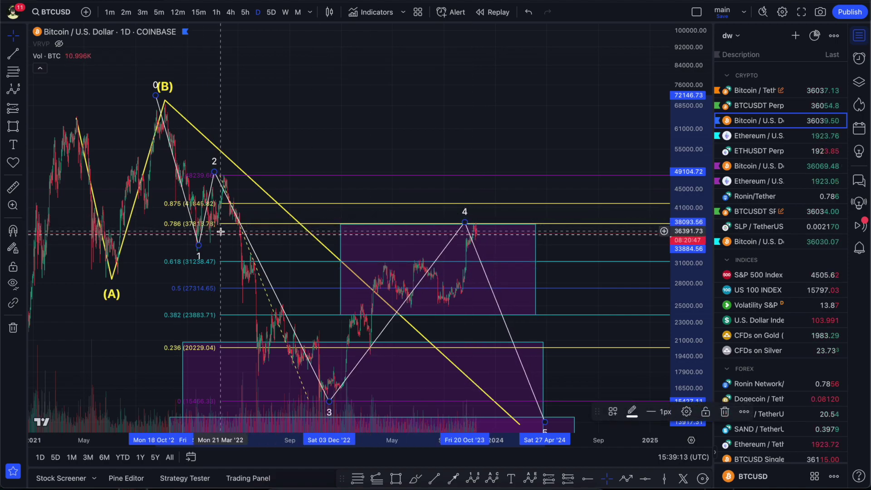
Move impulse point 4 onto the 0.786 Fibonacci level, about 37,800, in late October 2023.
{"action": "left_click_drag", "start_coordinate": [275, 142], "coordinate": [281, 167]}
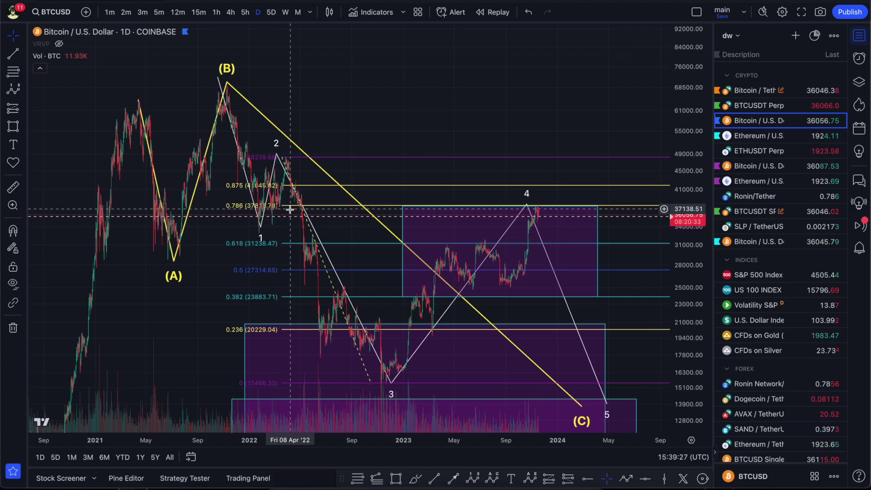
{"action": "scroll", "coordinate": [290, 209], "scroll_direction": "up", "scroll_amount": 5}
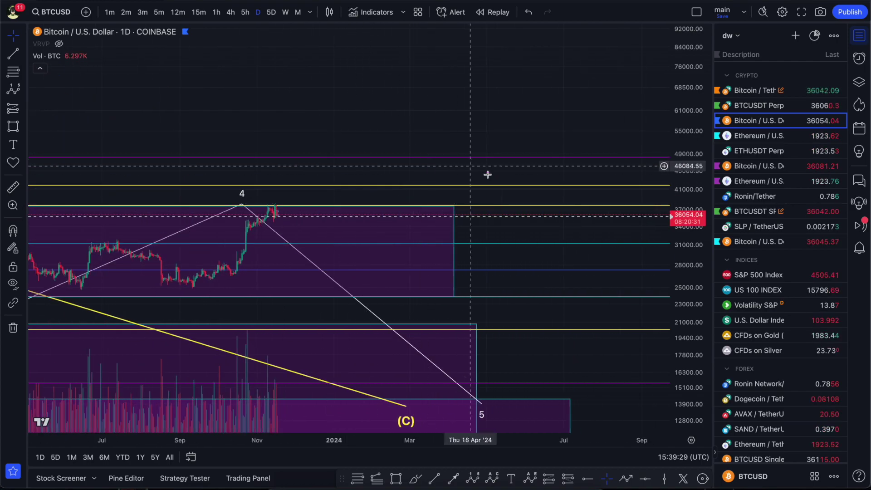
{"action": "double_click", "coordinate": [711, 358]}
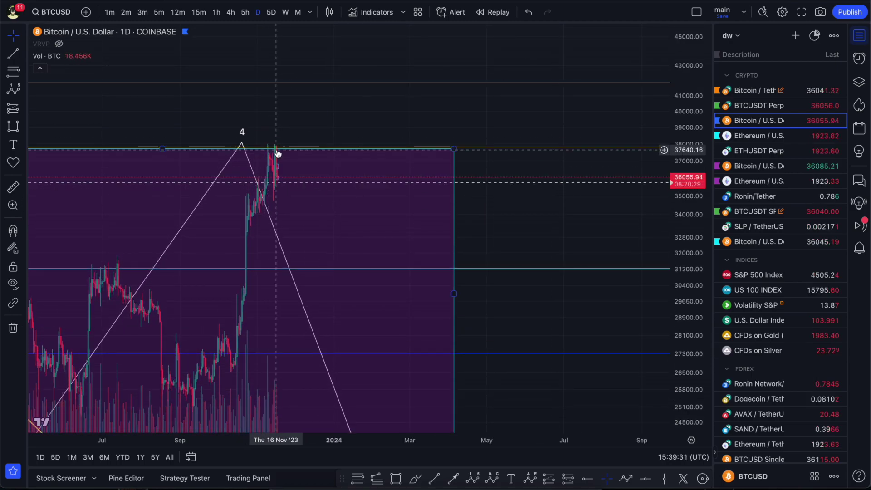
{"action": "scroll", "coordinate": [418, 250], "scroll_direction": "down", "scroll_amount": 5}
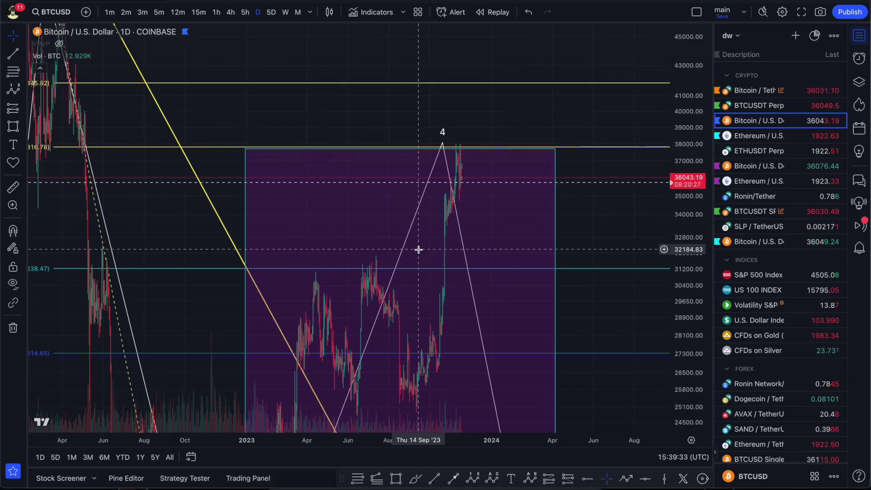
{"action": "scroll", "coordinate": [460, 249], "scroll_direction": "down", "scroll_amount": 2}
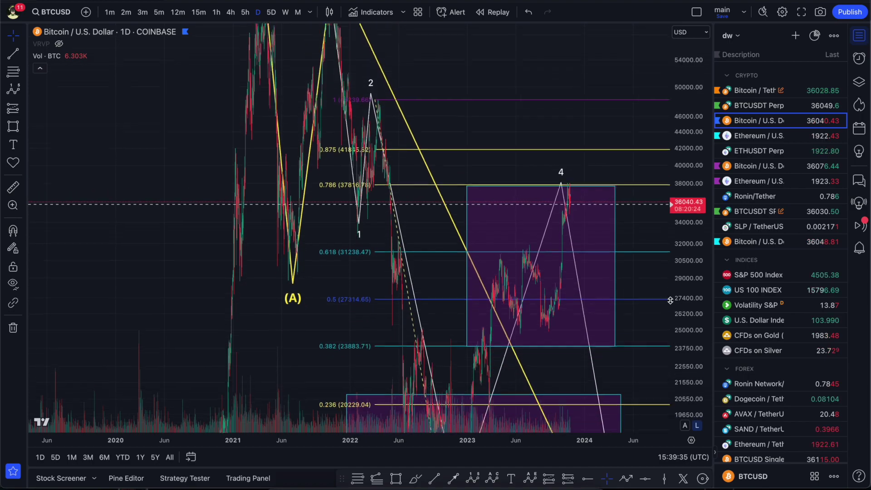
{"action": "left_click_drag", "start_coordinate": [622, 263], "coordinate": [527, 267]}
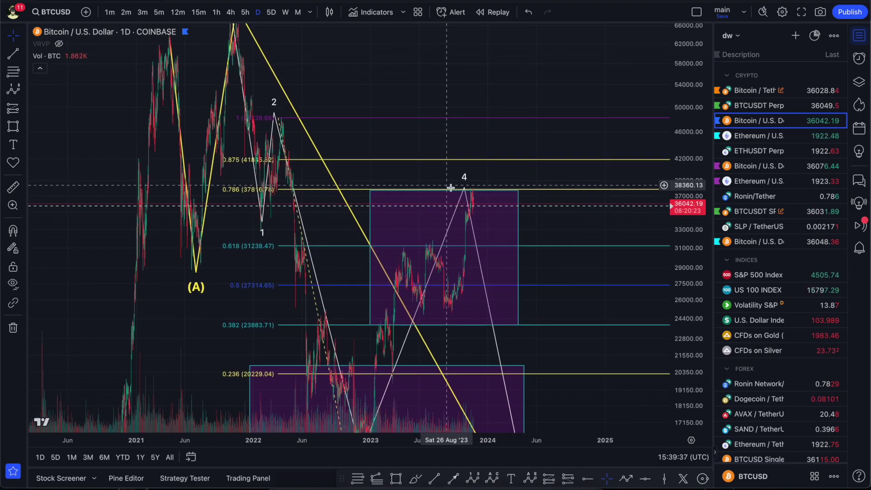
{"action": "left_click_drag", "start_coordinate": [464, 188], "coordinate": [466, 194]}
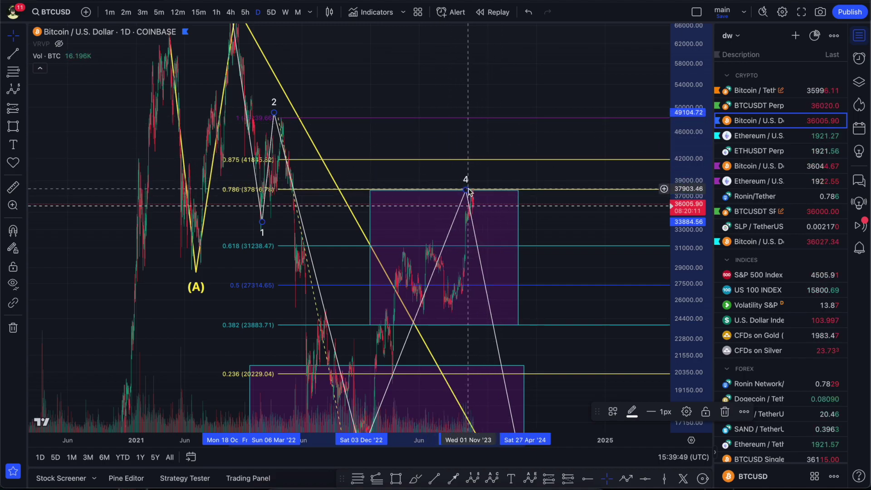
{"action": "left_click_drag", "start_coordinate": [473, 185], "coordinate": [474, 185]}
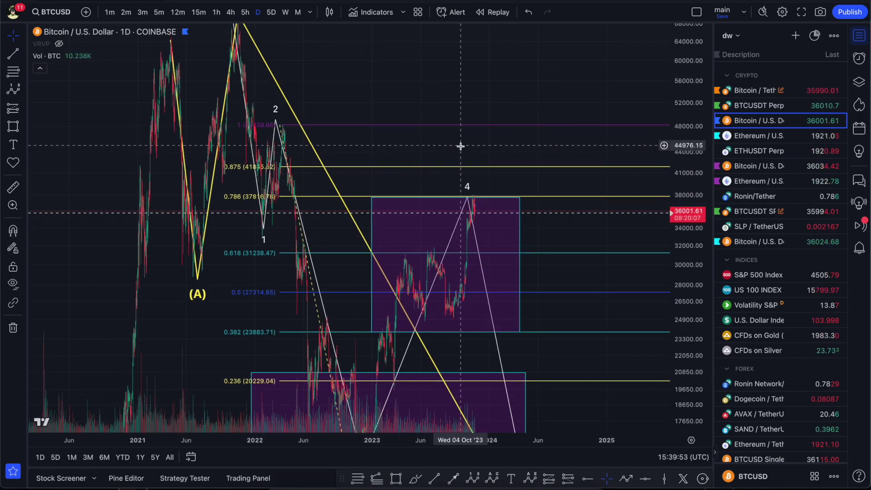
Delete the Fibonacci retracement that spans impulse points 2 to 3, keeping the rectangles.
{"action": "scroll", "coordinate": [670, 97], "scroll_direction": "down", "scroll_amount": 3}
{"action": "left_click_drag", "start_coordinate": [679, 98], "coordinate": [595, 273]}
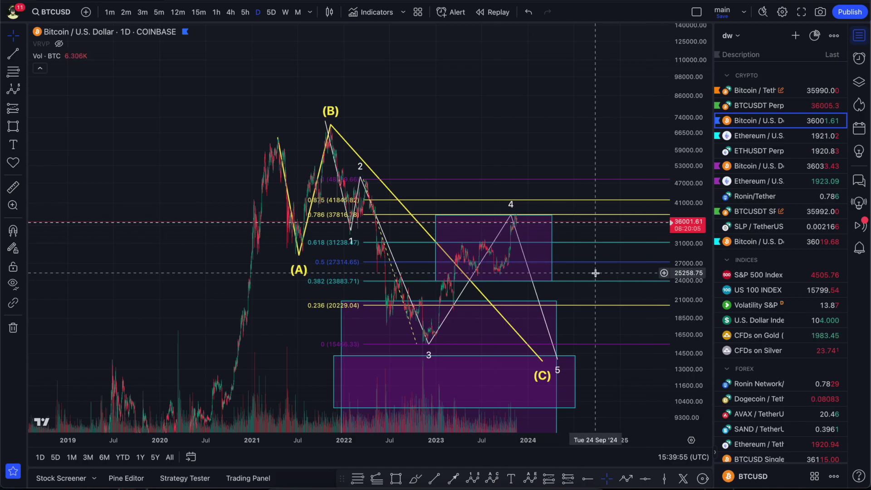
{"action": "key", "text": "Delete"}
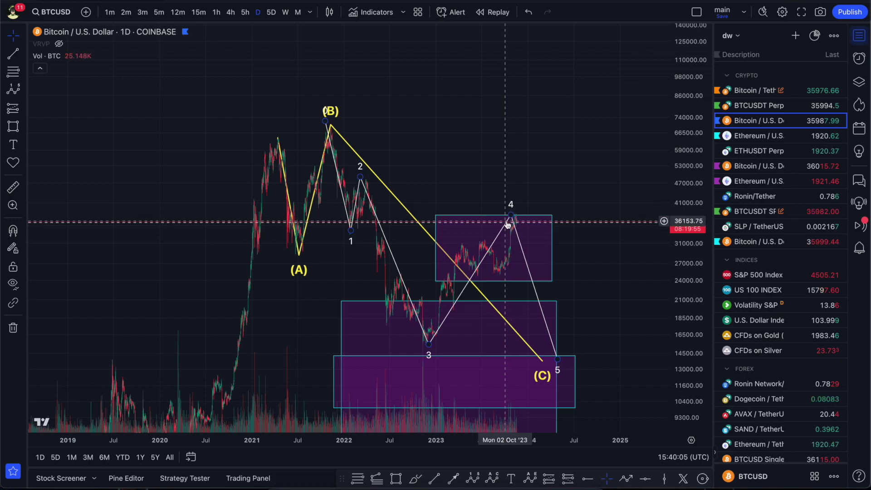
Move impulse point 5 to about 14,024 on 22 June 2024 and delete the yellow ABC correction wave.
{"action": "left_click_drag", "start_coordinate": [512, 219], "coordinate": [475, 110]}
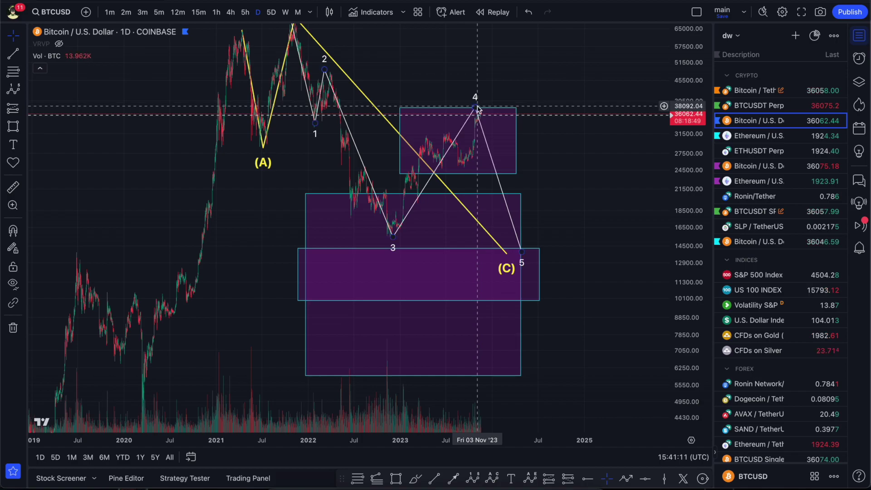
{"action": "scroll", "coordinate": [486, 98], "scroll_direction": "right", "scroll_amount": 3}
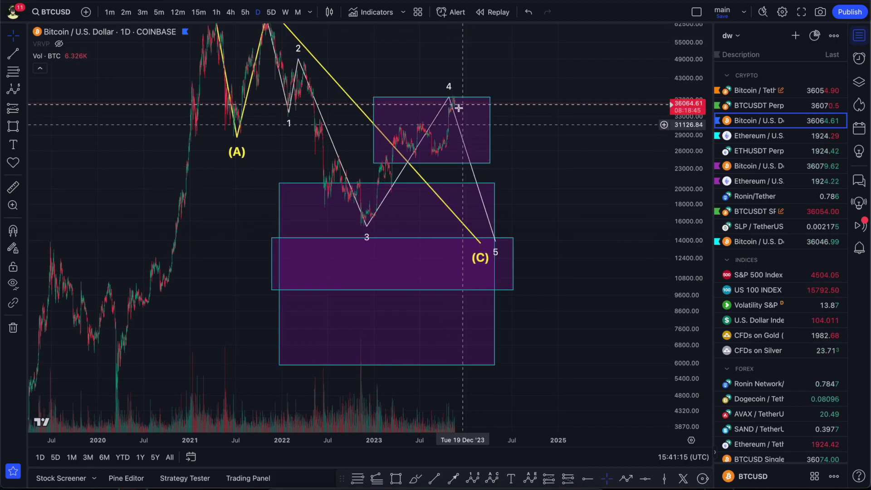
{"action": "scroll", "coordinate": [513, 214], "scroll_direction": "right", "scroll_amount": 1}
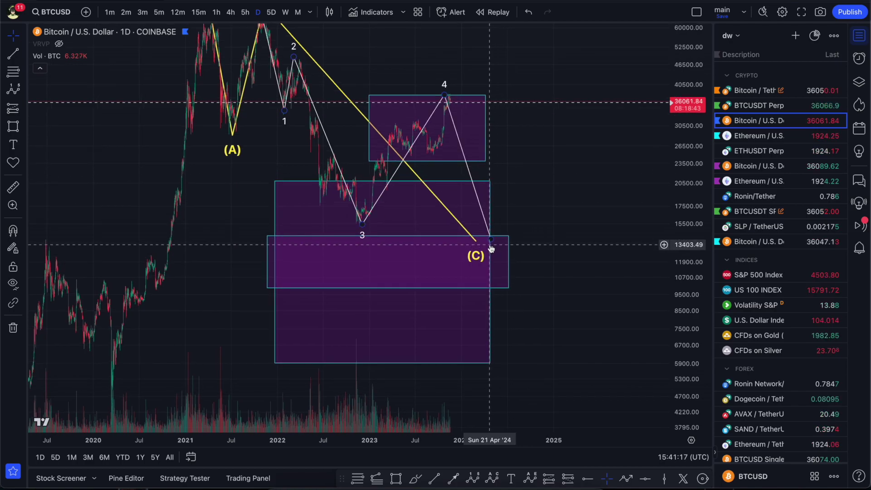
{"action": "left_click_drag", "start_coordinate": [493, 239], "coordinate": [507, 241]}
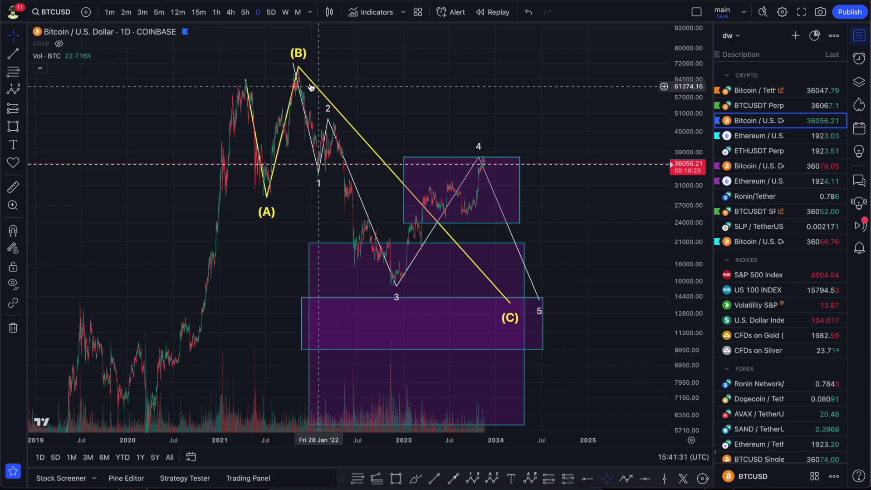
{"action": "left_click", "coordinate": [259, 114]}
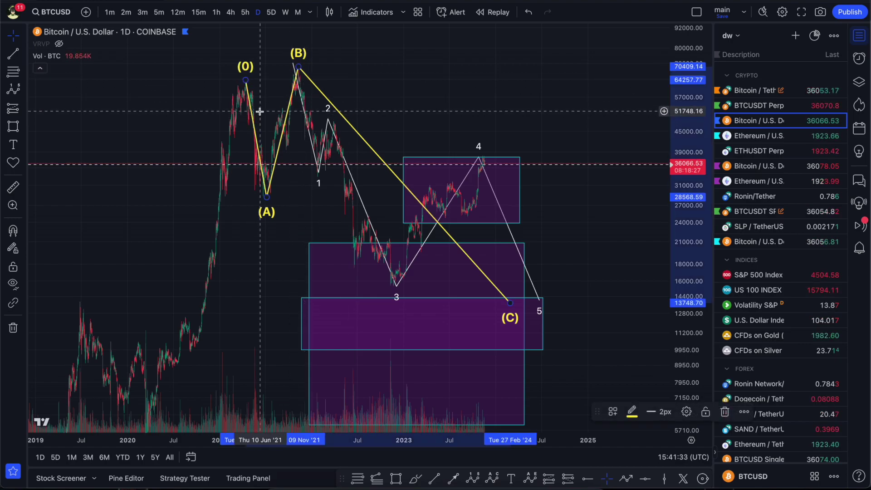
{"action": "key", "text": "Delete"}
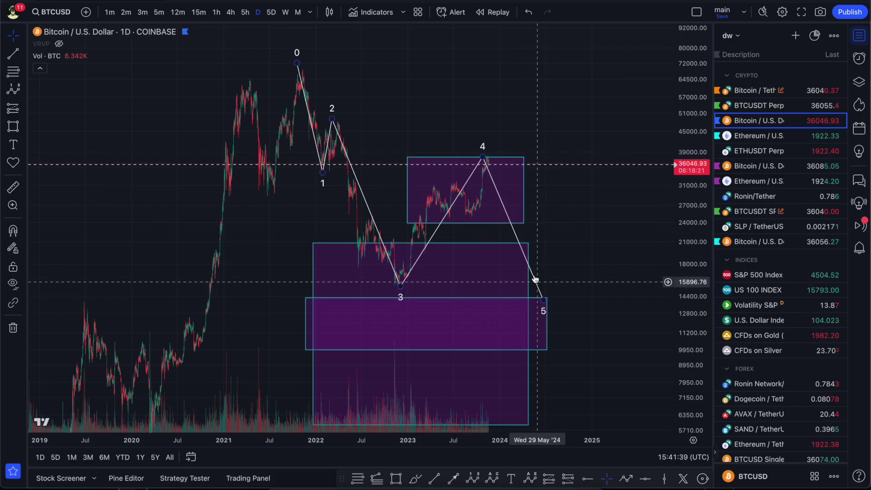
Reposition impulse point 4 at about 37,046 in late September 2023.
{"action": "left_click", "coordinate": [483, 157]}
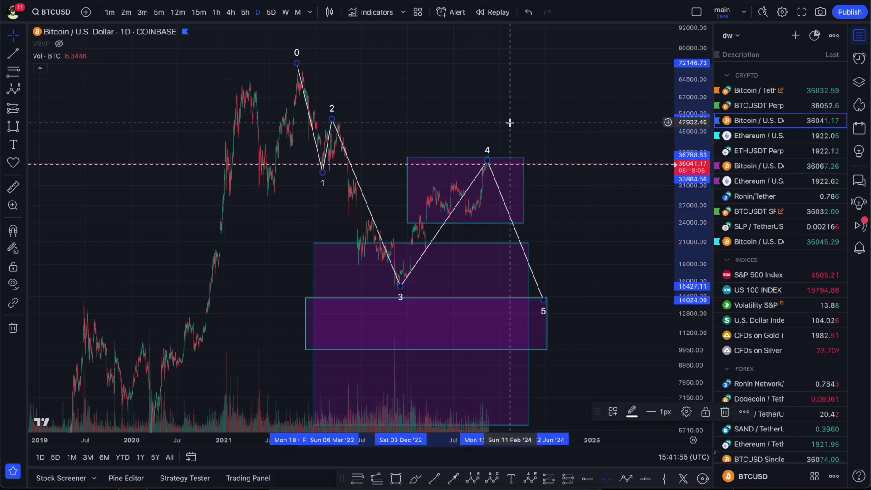
{"action": "left_click_drag", "start_coordinate": [479, 180], "coordinate": [474, 186]}
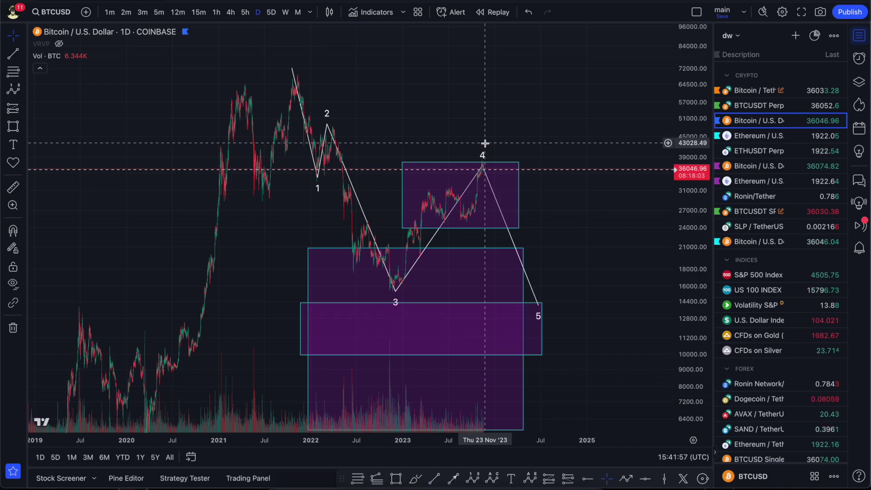
{"action": "mouse_move", "coordinate": [484, 168]}
{"action": "left_mouse_down"}
{"action": "mouse_move", "coordinate": [489, 165]}
{"action": "mouse_move", "coordinate": [470, 165]}
{"action": "left_mouse_up"}
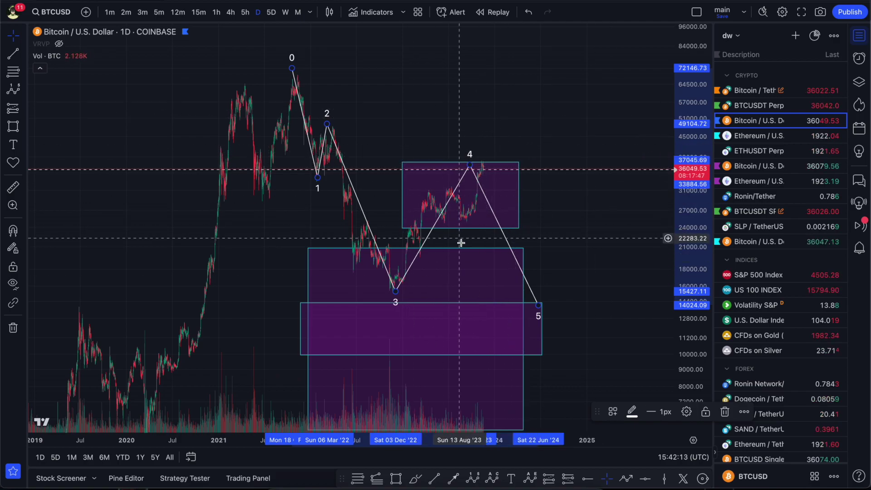
Draw a Fibonacci retracement from about 48,428 on 8 January 2022 down to about 15,525 on 28 May 2022, and delete it.
{"action": "left_click_drag", "start_coordinate": [249, 285], "coordinate": [419, 220]}
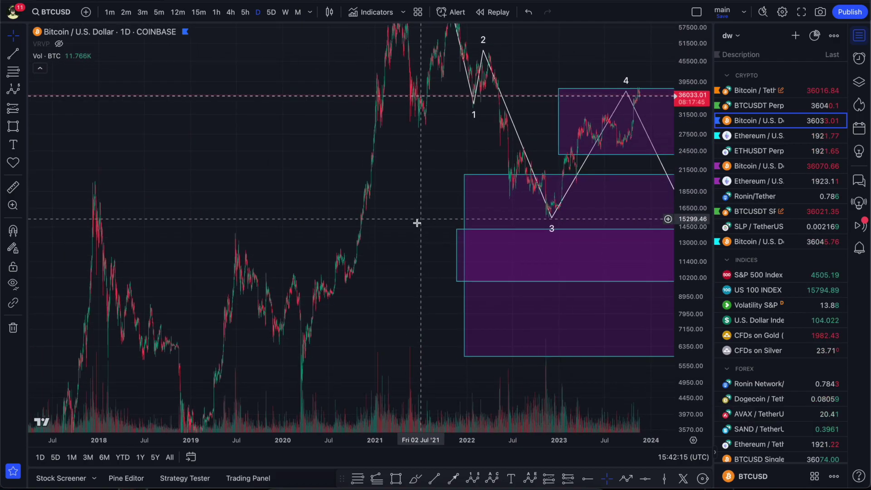
{"action": "left_click_drag", "start_coordinate": [689, 97], "coordinate": [508, 311]}
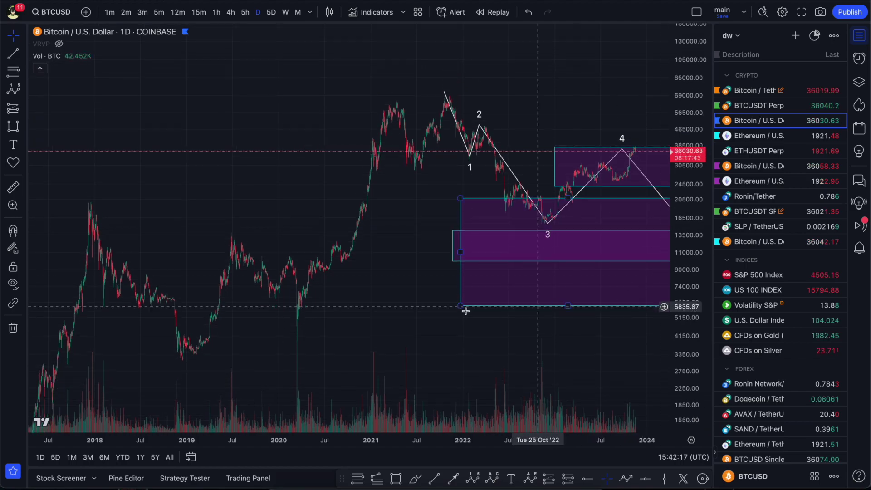
{"action": "scroll", "coordinate": [422, 214], "scroll_direction": "left", "scroll_amount": 3}
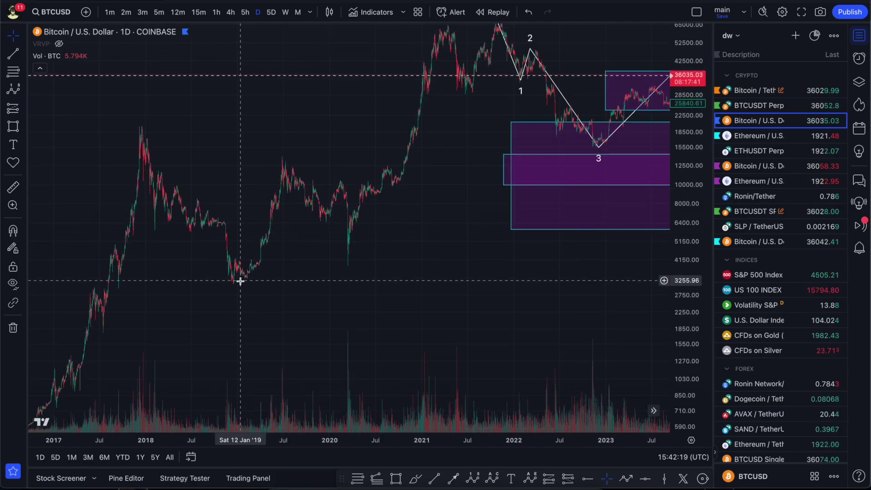
{"action": "key", "text": "alt+r"}
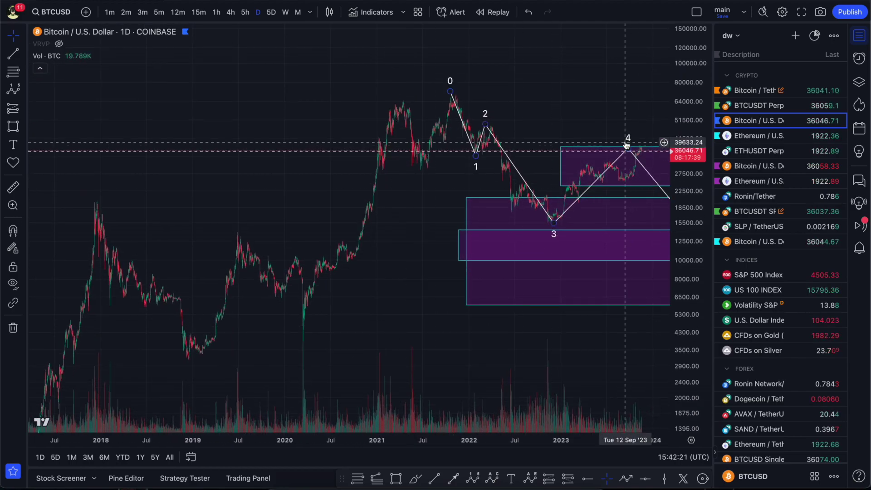
{"action": "left_click_drag", "start_coordinate": [624, 136], "coordinate": [523, 139]}
{"action": "left_click", "coordinate": [358, 479]}
{"action": "left_click", "coordinate": [392, 131]}
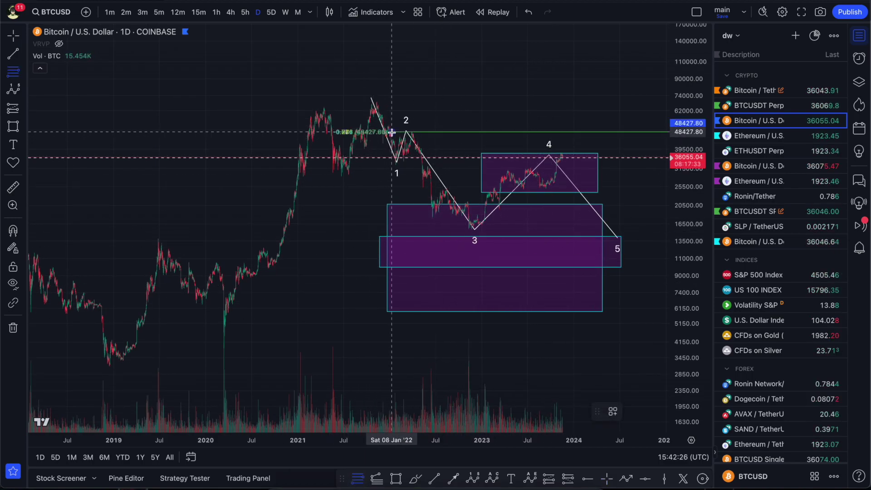
{"action": "left_click", "coordinate": [427, 229]}
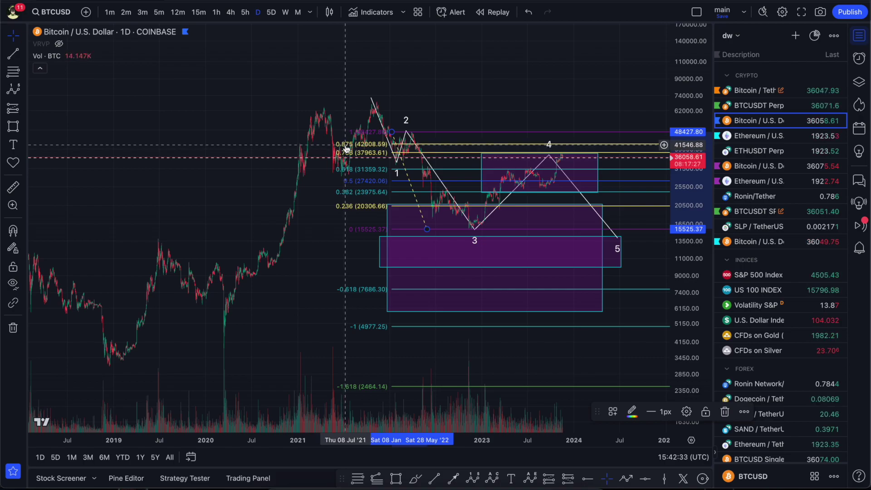
{"action": "key", "text": "Delete"}
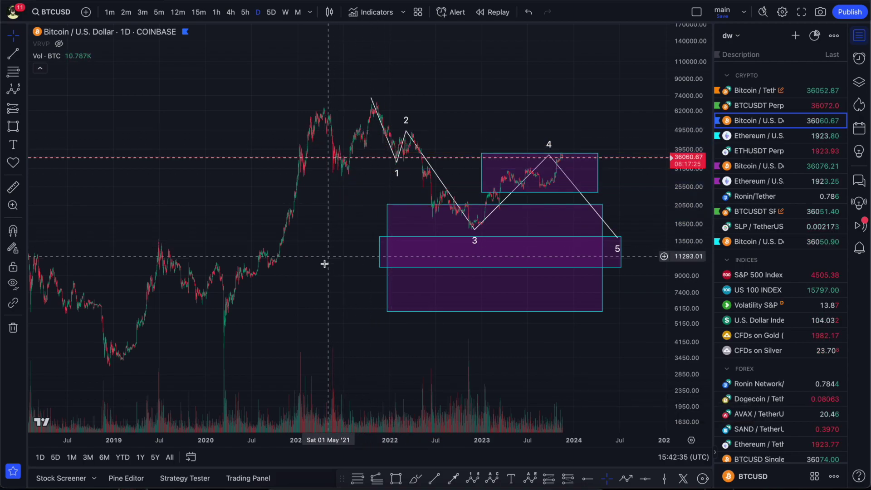
Draw a Fibonacci retracement from about 3,106 on 26 September 2018 up to about 14,045 on 20 April 2019.
{"action": "left_click_drag", "start_coordinate": [327, 259], "coordinate": [413, 210]}
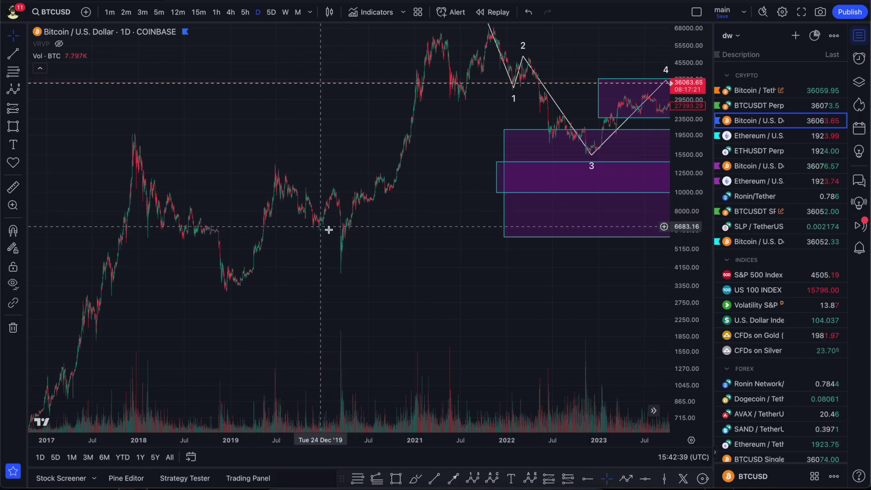
{"action": "left_click", "coordinate": [358, 482]}
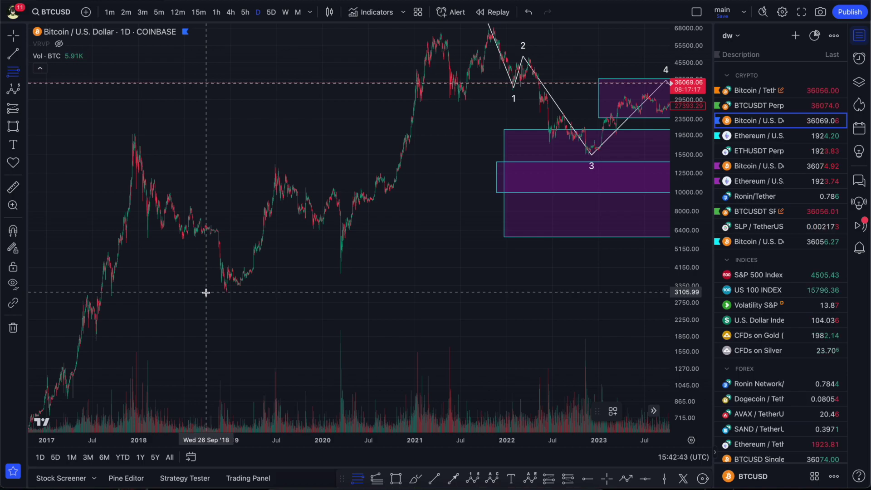
{"action": "left_click", "coordinate": [206, 292]}
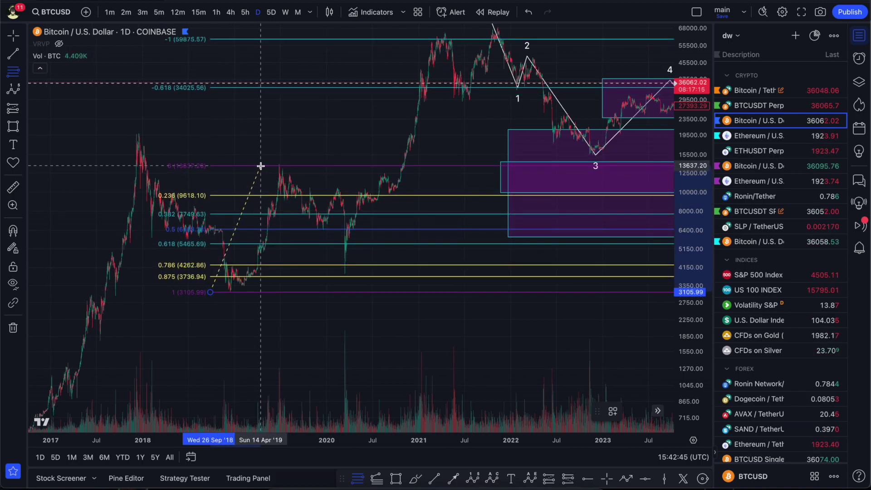
{"action": "left_click", "coordinate": [261, 163]}
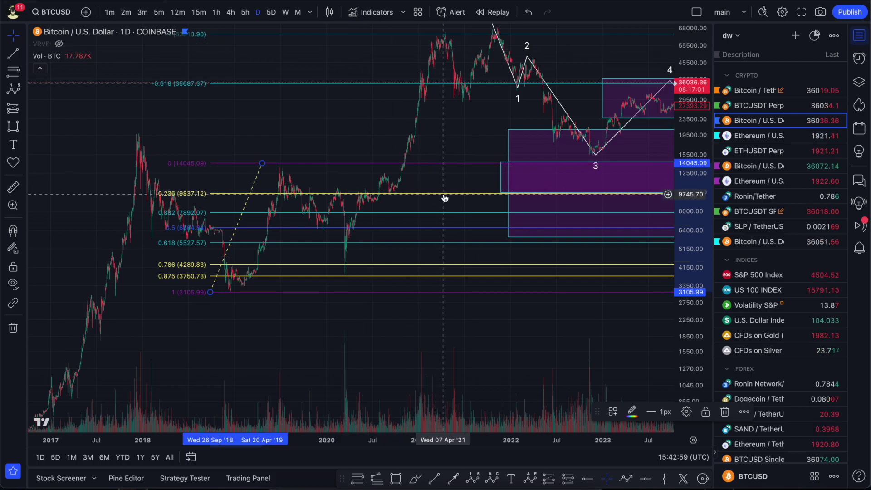
Delete the Fibonacci retracement spanning the 2018–2019 rally.
{"action": "key", "text": "Delete"}
{"action": "left_click_drag", "start_coordinate": [441, 259], "coordinate": [279, 319]}
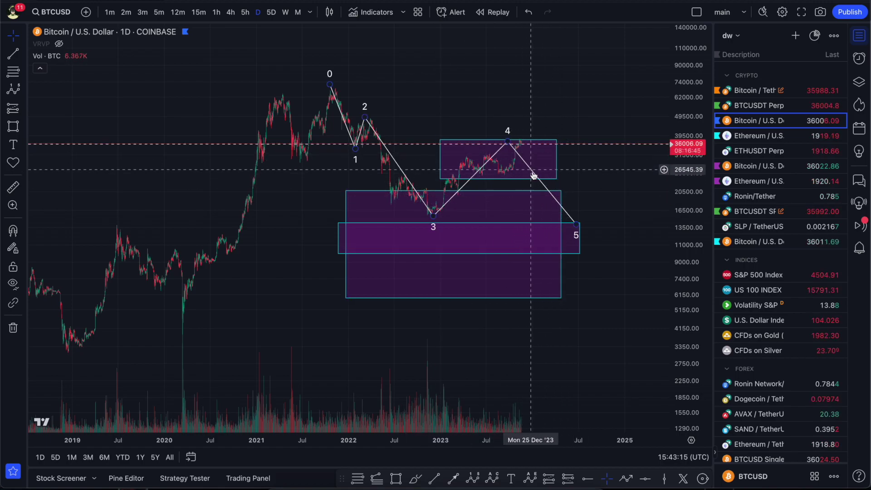
Draw a trend-based Fibonacci extension from about 69,792 on 22 September 2021 through 15,525 on 23 September 2022 to 38,256 on 16 March 2023.
{"action": "left_click", "coordinate": [376, 478]}
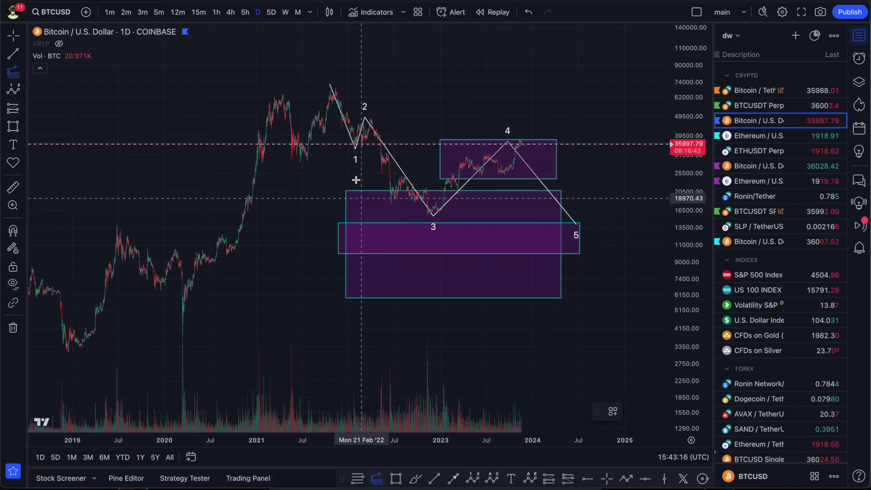
{"action": "left_click", "coordinate": [323, 88]}
{"action": "left_click", "coordinate": [416, 216]}
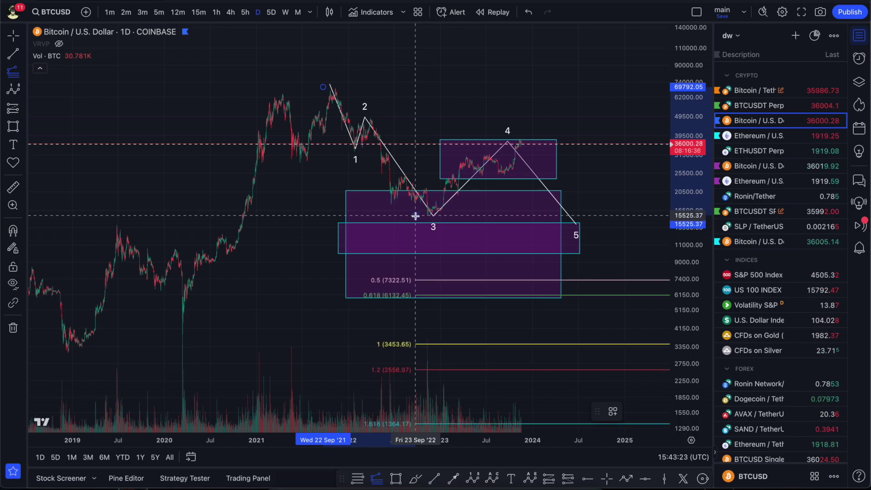
{"action": "left_click", "coordinate": [459, 138]}
{"action": "scroll", "coordinate": [535, 116], "scroll_direction": "right", "scroll_amount": 1}
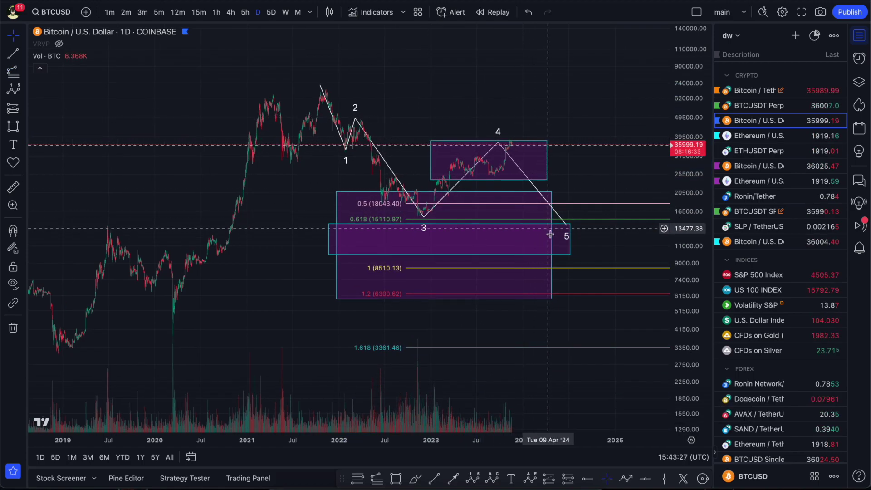
Move impulse point 5 to just below the 0.618 extension level in March 2024 and delete the Fibonacci extension.
{"action": "left_click_drag", "start_coordinate": [567, 227], "coordinate": [542, 221]}
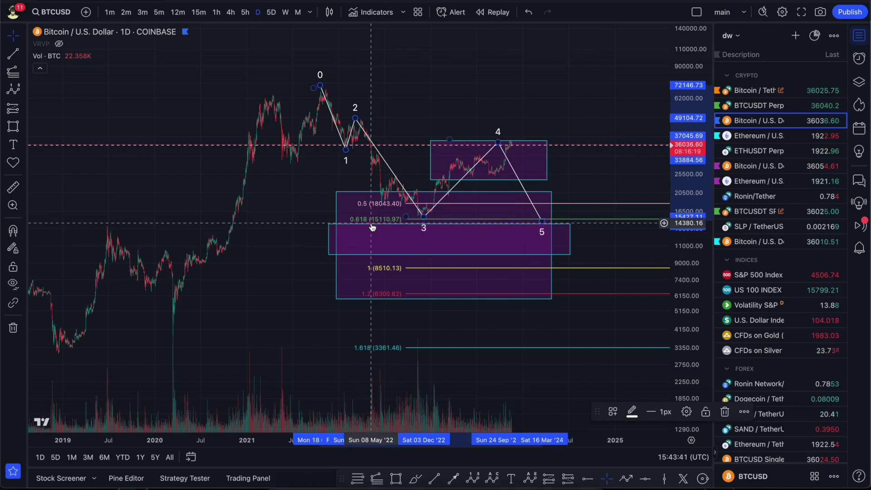
{"action": "mouse_move", "coordinate": [540, 219]}
{"action": "left_mouse_down"}
{"action": "mouse_move", "coordinate": [541, 237]}
{"action": "mouse_move", "coordinate": [540, 221]}
{"action": "left_mouse_up"}
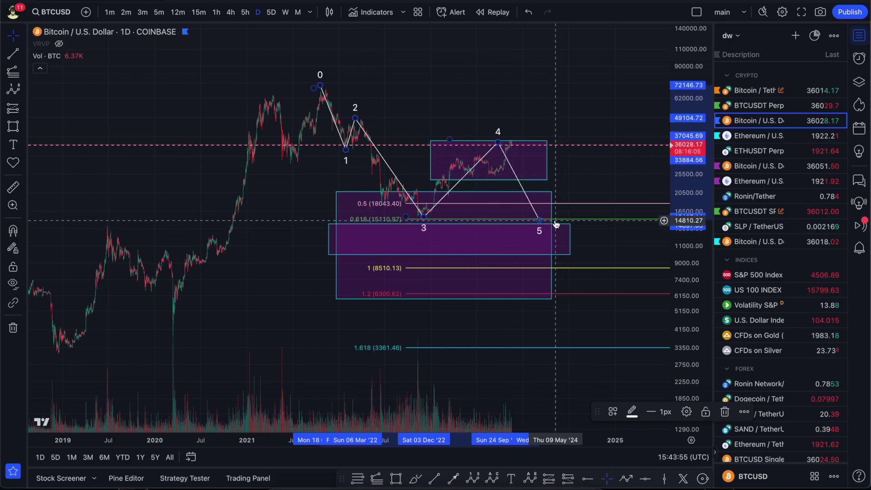
{"action": "left_click", "coordinate": [563, 209]}
{"action": "left_click", "coordinate": [564, 208]}
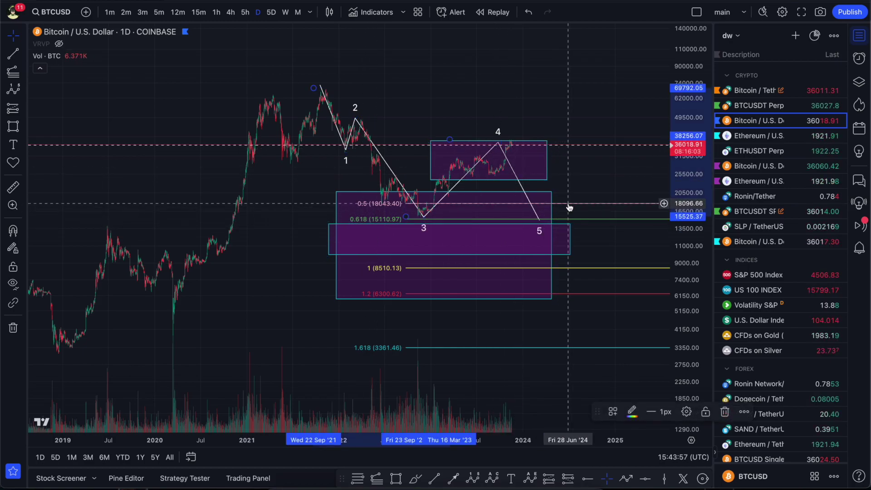
{"action": "key", "text": "Delete"}
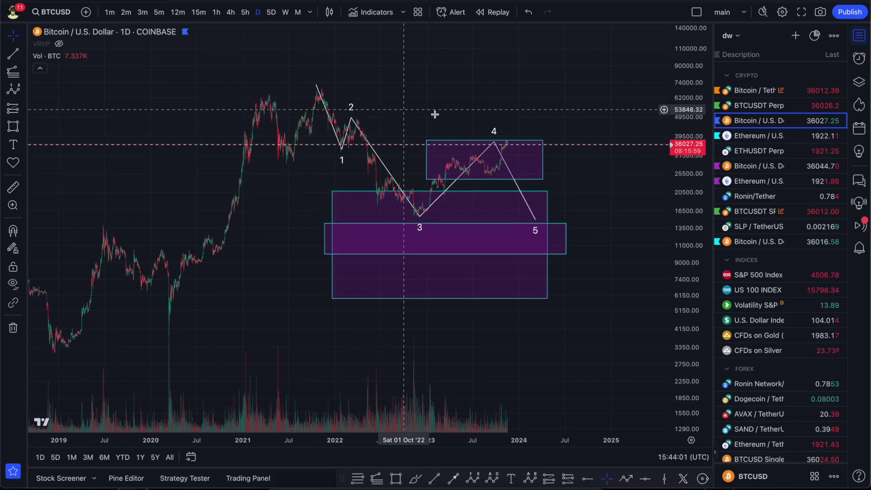
Draw a yellow ABC correction wave from about 64,571 through 29,414 and 69,676 down to 12,106 on 5 April 2024, and delete it.
{"action": "key", "text": "alt+r"}
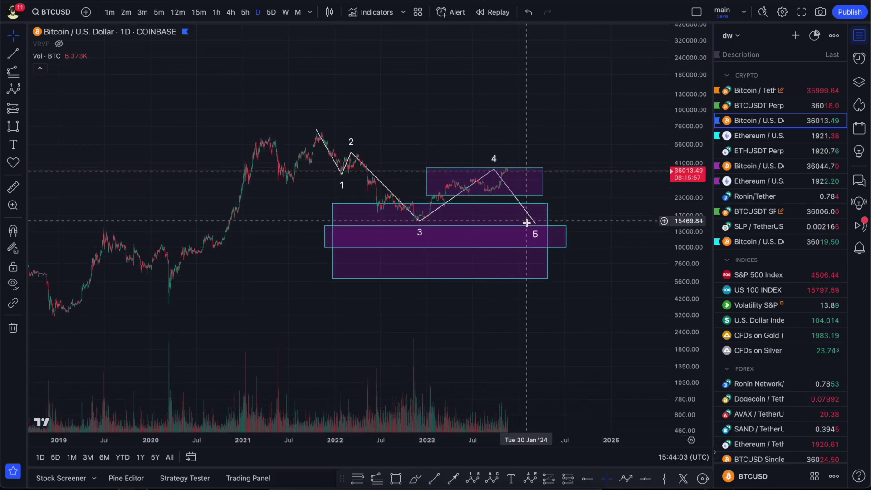
{"action": "left_click", "coordinate": [493, 479]}
{"action": "left_click", "coordinate": [259, 136]}
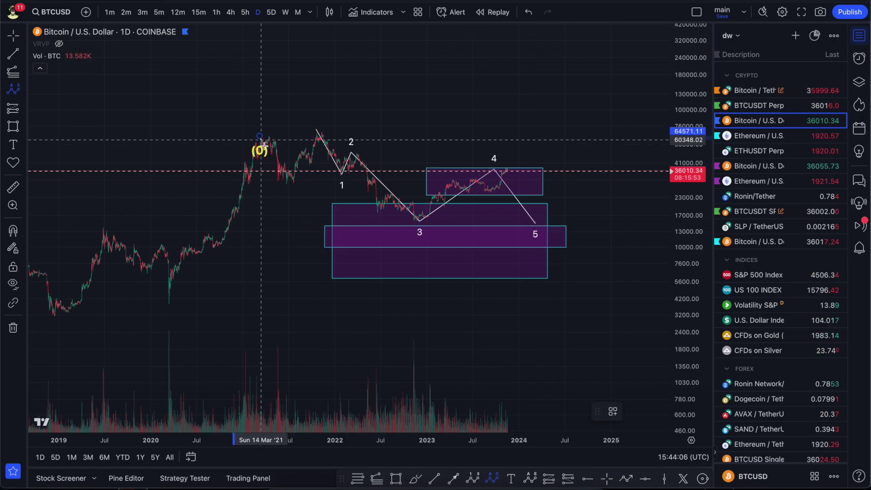
{"action": "left_click", "coordinate": [289, 182]}
{"action": "left_click", "coordinate": [318, 132]}
{"action": "left_click", "coordinate": [543, 235]}
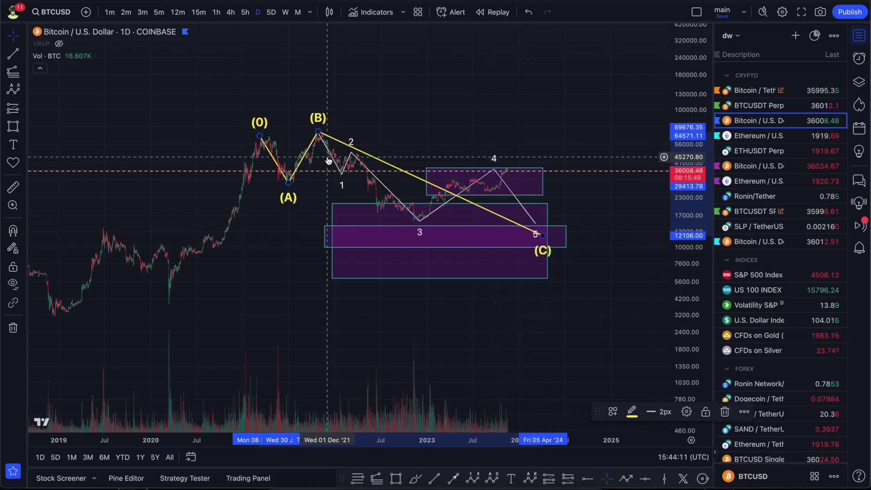
{"action": "key", "text": "Delete"}
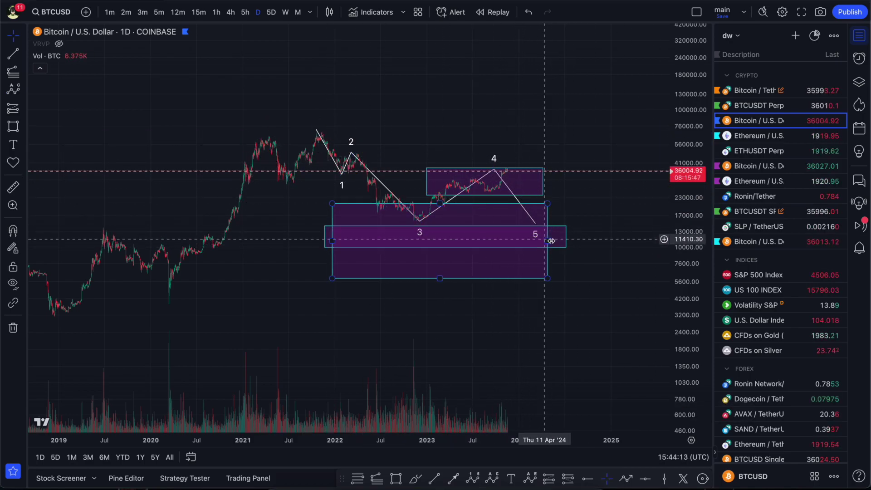
Start an upward impulse wave from about 11,803 on 13 May 2024 through 70,865, 19,111 and 654,849, and discard it.
{"action": "left_click_drag", "start_coordinate": [607, 218], "coordinate": [516, 251]}
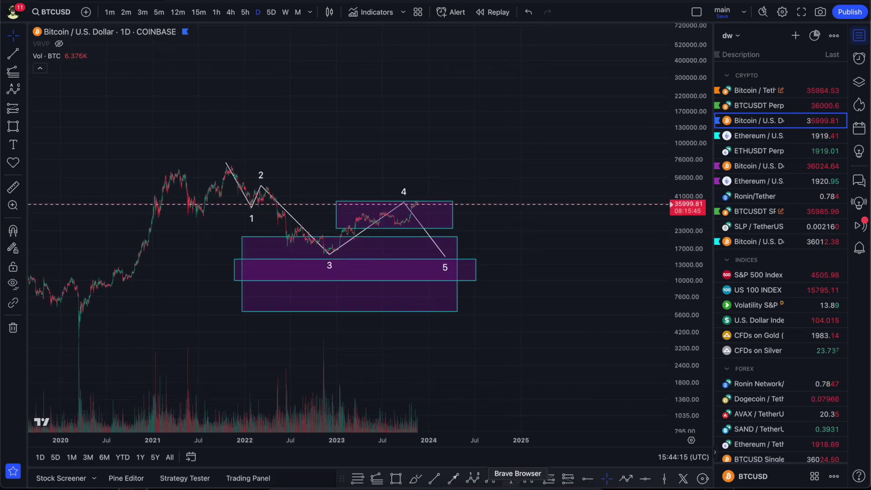
{"action": "left_click", "coordinate": [472, 478]}
{"action": "left_click", "coordinate": [462, 271]}
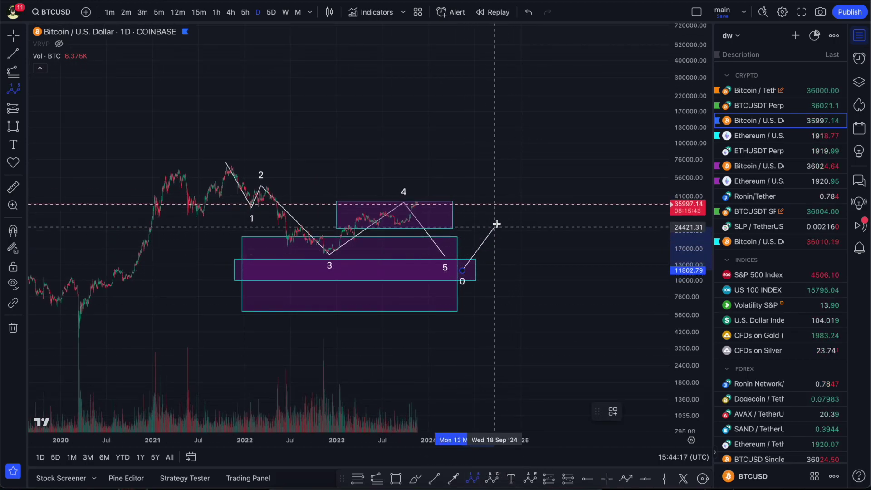
{"action": "left_click", "coordinate": [529, 164]}
{"action": "left_click", "coordinate": [577, 242]}
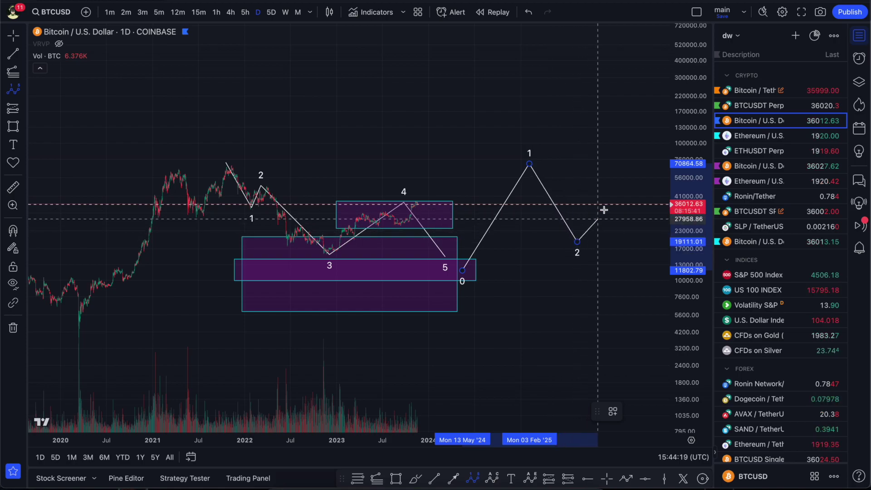
{"action": "left_click", "coordinate": [654, 31]}
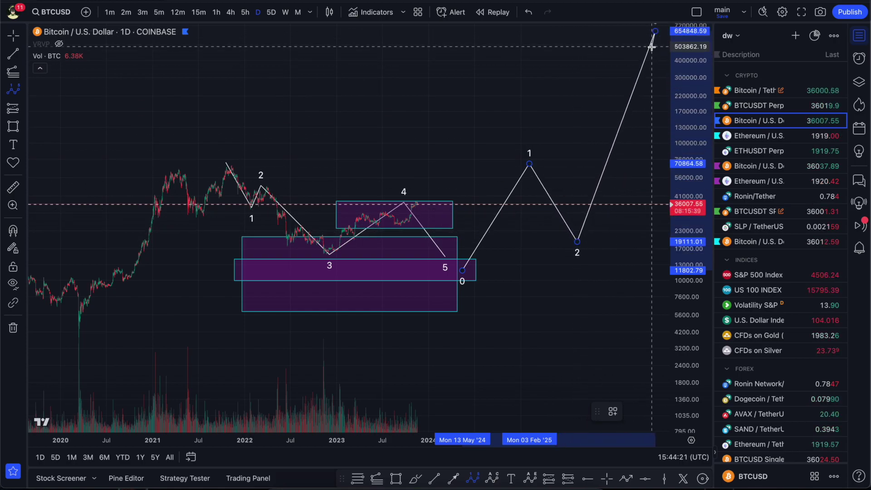
{"action": "key", "text": "Escape"}
{"action": "left_click", "coordinate": [355, 265]}
{"action": "key", "text": "Escape"}
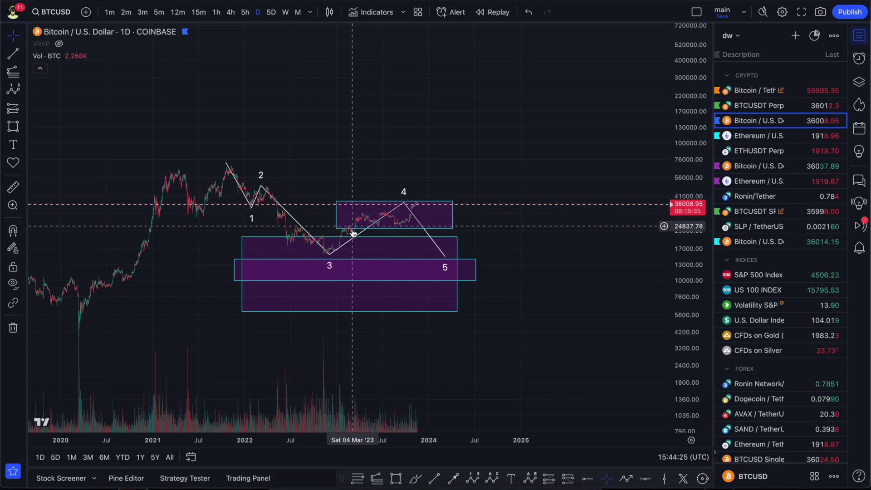
Examine the 2018–2021 price structure against the purple zones around impulse points 3, 4 and 5.
{"action": "left_click_drag", "start_coordinate": [696, 244], "coordinate": [701, 313]}
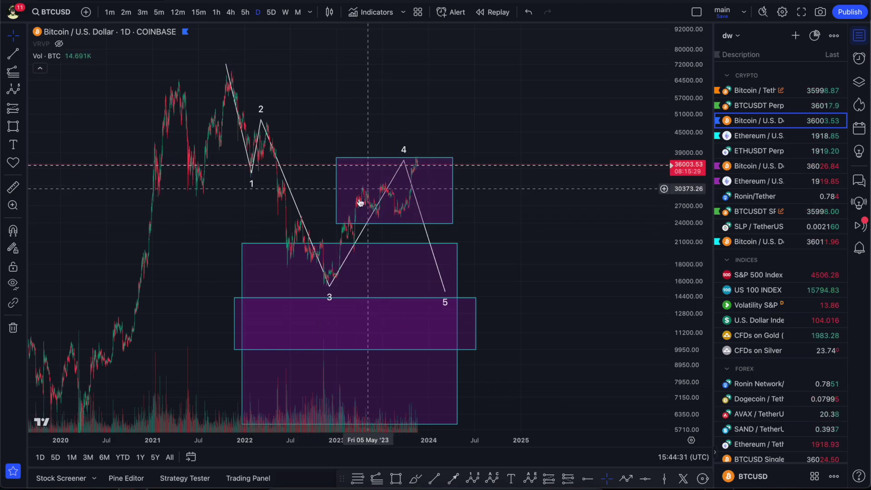
{"action": "left_click_drag", "start_coordinate": [234, 263], "coordinate": [269, 239]}
{"action": "left_click", "coordinate": [383, 274]}
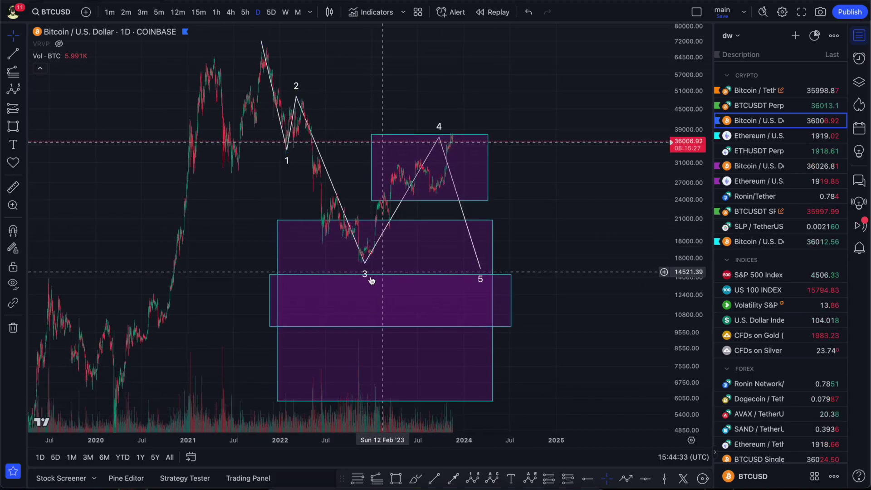
{"action": "left_click_drag", "start_coordinate": [196, 259], "coordinate": [271, 256]}
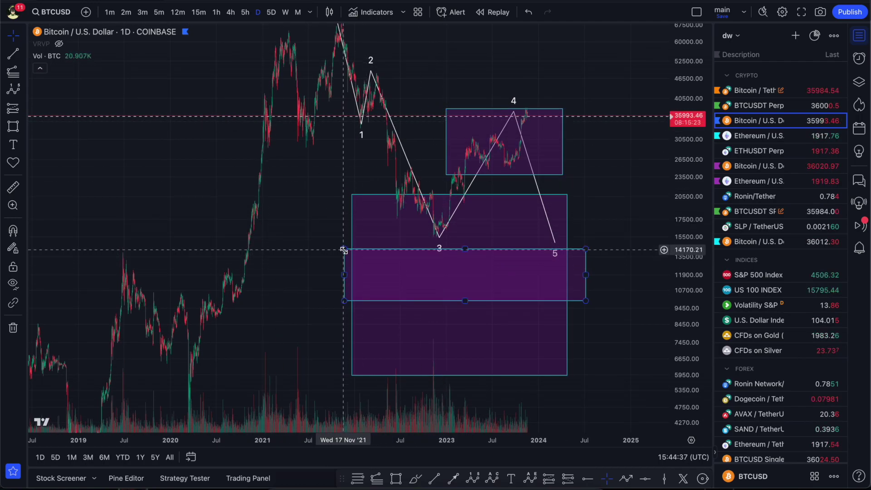
{"action": "left_click_drag", "start_coordinate": [393, 204], "coordinate": [455, 199]}
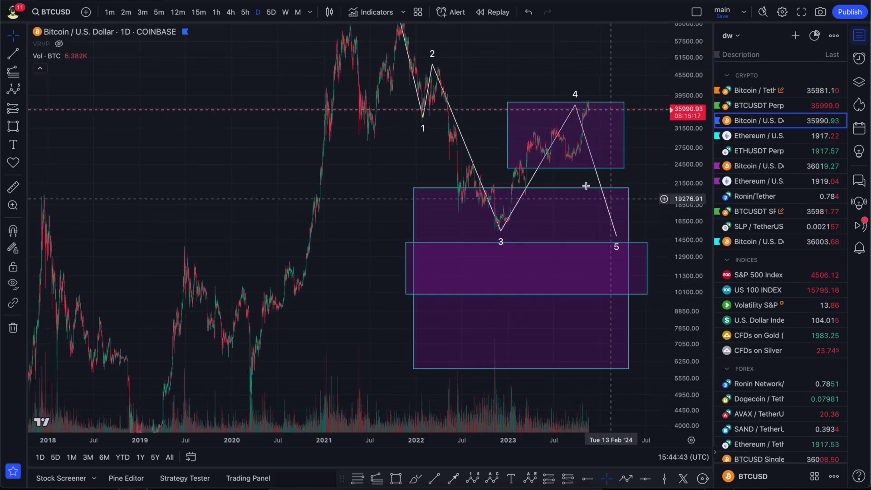
{"action": "left_click_drag", "start_coordinate": [479, 314], "coordinate": [485, 158]}
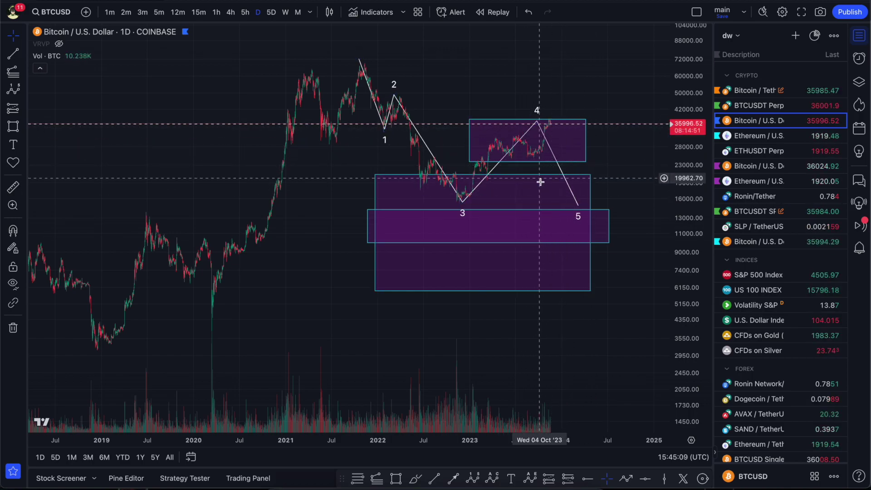
Circle the gap below point 4 with the Brush, mark the lows near point 3 and mid-2022, and undo each stroke.
{"action": "left_click", "coordinate": [413, 480]}
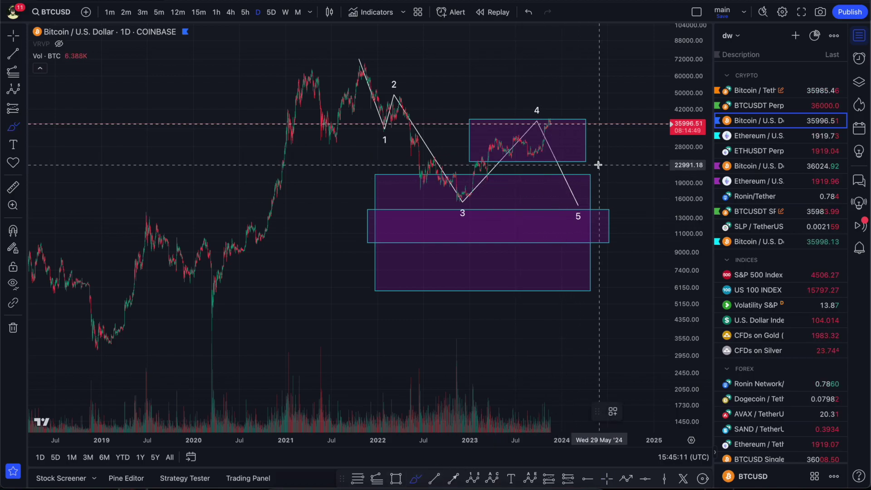
{"action": "mouse_move", "coordinate": [565, 153]}
{"action": "left_mouse_down"}
{"action": "mouse_move", "coordinate": [567, 194]}
{"action": "mouse_move", "coordinate": [564, 155]}
{"action": "left_mouse_up"}
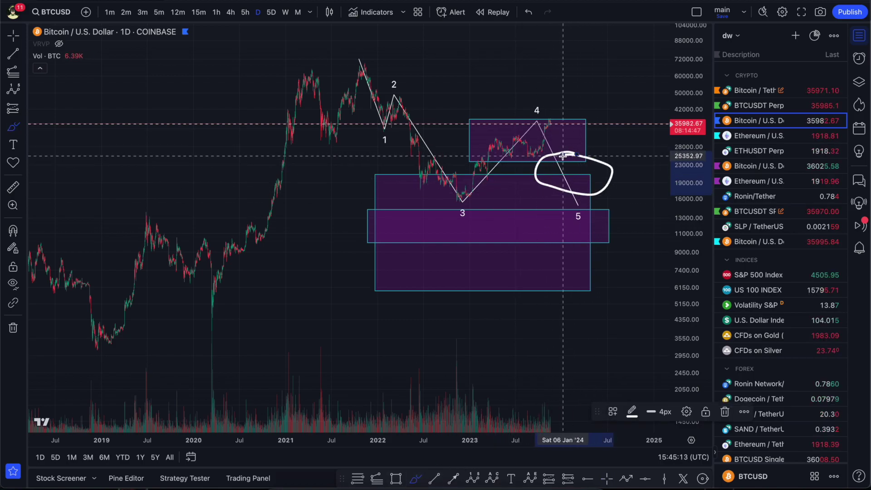
{"action": "key", "text": "ctrl+z"}
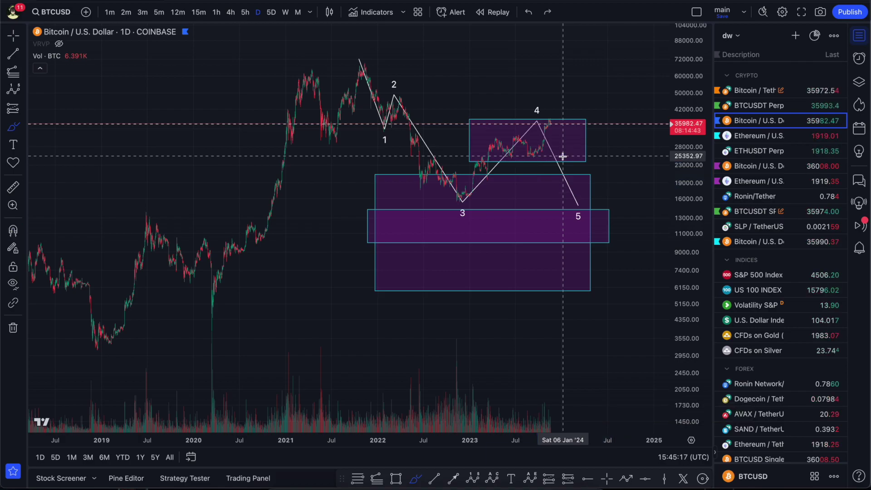
{"action": "mouse_move", "coordinate": [467, 196]}
{"action": "left_mouse_down"}
{"action": "mouse_move", "coordinate": [440, 190]}
{"action": "mouse_move", "coordinate": [454, 202]}
{"action": "mouse_move", "coordinate": [473, 194]}
{"action": "left_mouse_up"}
{"action": "key", "text": "ctrl+z"}
{"action": "left_click_drag", "start_coordinate": [423, 175], "coordinate": [427, 183]}
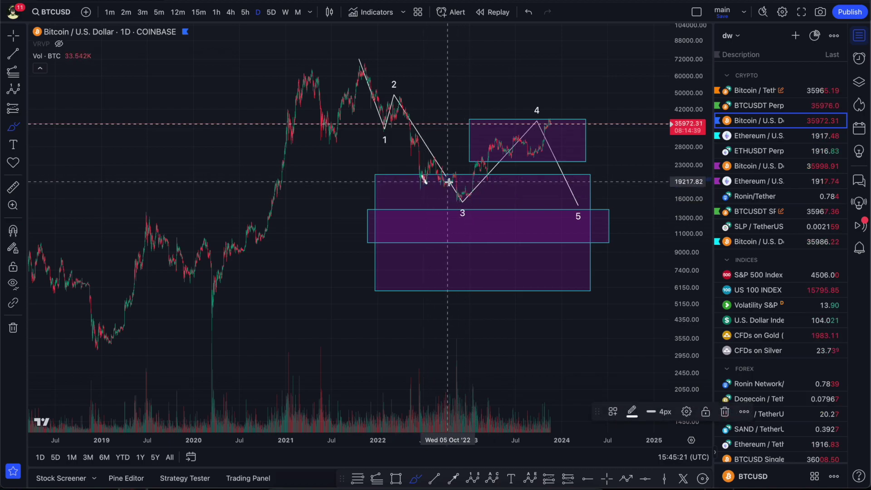
{"action": "key", "text": "ctrl+z"}
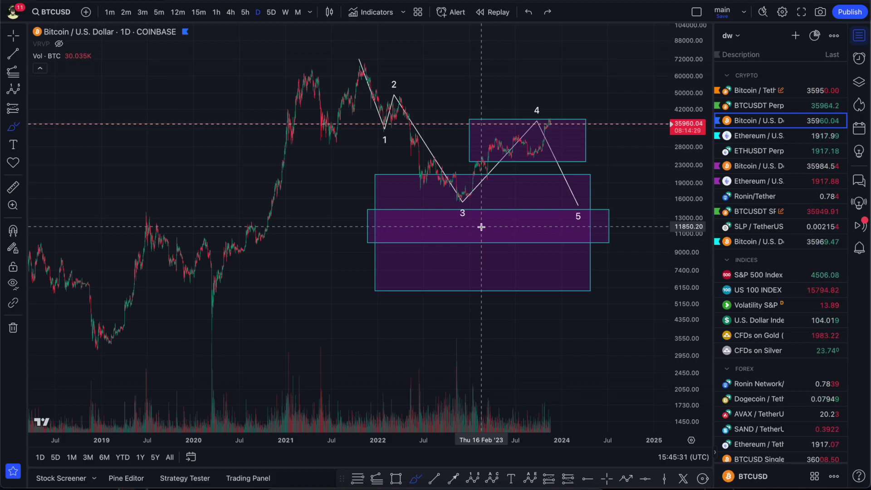
Examine the full chart from 2018 onward and the projected drop from impulse point 4 to point 5.
{"action": "left_click_drag", "start_coordinate": [662, 223], "coordinate": [587, 427]}
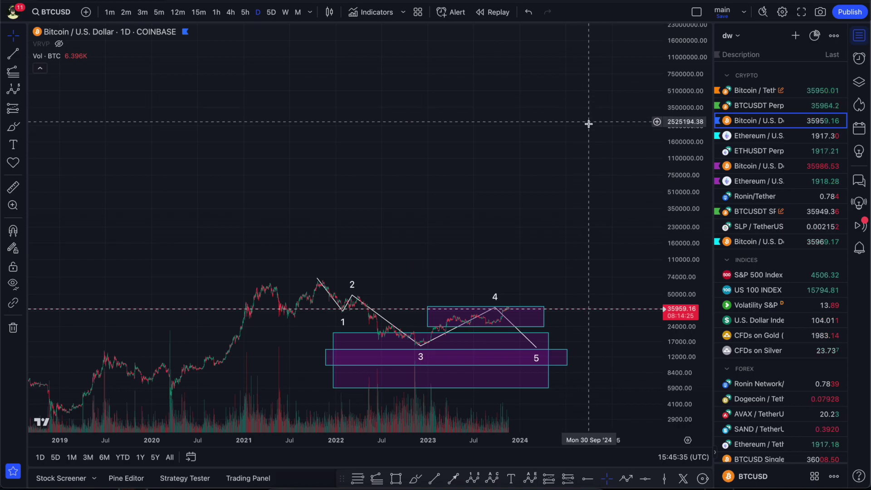
{"action": "left_click_drag", "start_coordinate": [693, 368], "coordinate": [506, 124]}
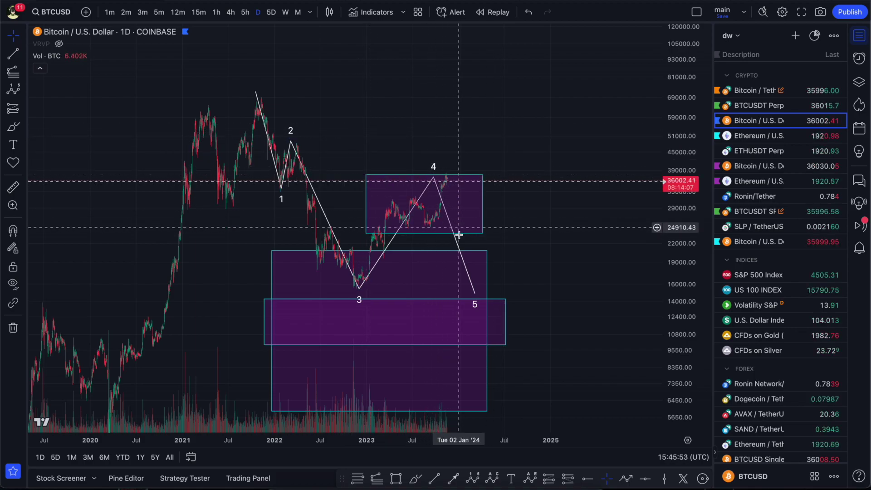
{"action": "left_click_drag", "start_coordinate": [496, 285], "coordinate": [565, 175]}
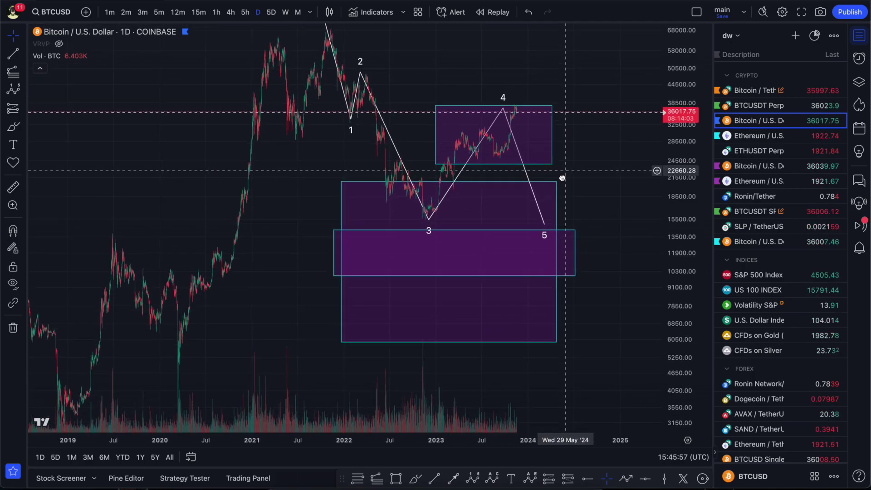
{"action": "left_click_drag", "start_coordinate": [227, 311], "coordinate": [288, 284]}
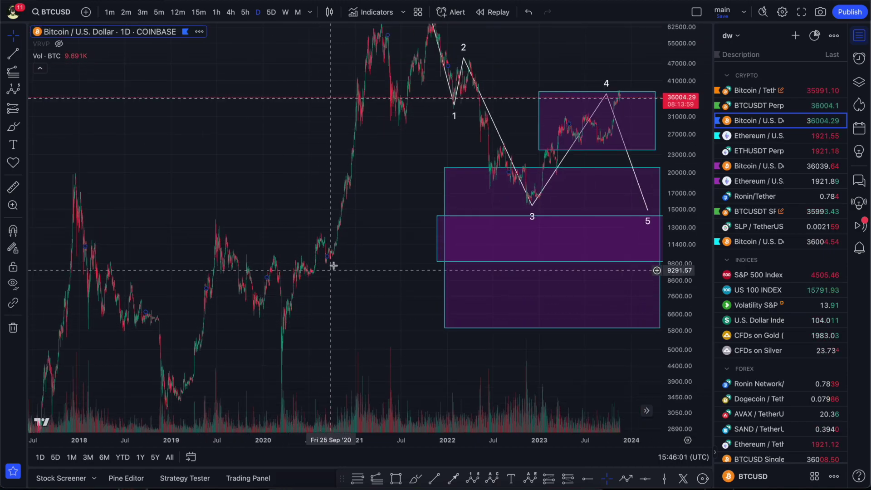
{"action": "left_click_drag", "start_coordinate": [443, 161], "coordinate": [210, 185]}
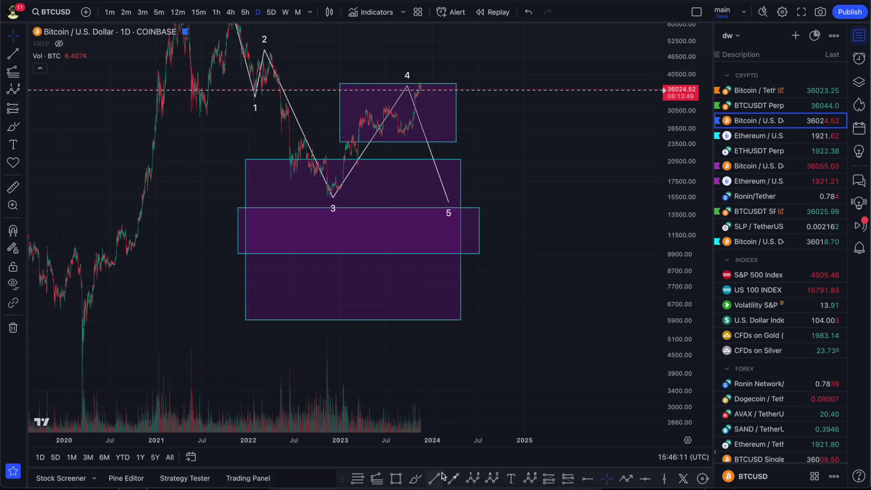
Brush a rising curve from the lower target zone to about 42,429 and a short mark at the latest price, undoing both.
{"action": "left_click", "coordinate": [415, 480]}
{"action": "scroll", "coordinate": [428, 230], "scroll_direction": "left", "scroll_amount": 1}
{"action": "mouse_move", "coordinate": [432, 229]}
{"action": "left_mouse_down"}
{"action": "mouse_move", "coordinate": [486, 218]}
{"action": "mouse_move", "coordinate": [522, 189]}
{"action": "mouse_move", "coordinate": [581, 73]}
{"action": "left_mouse_up"}
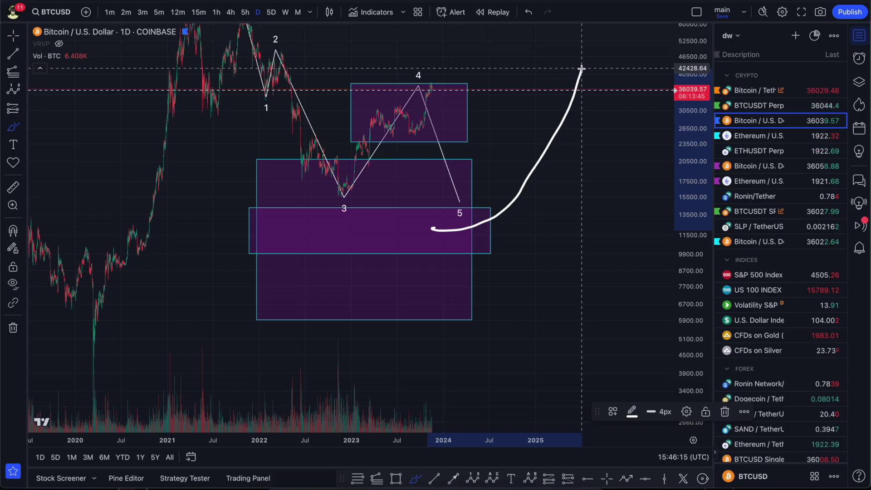
{"action": "key", "text": "ctrl+z"}
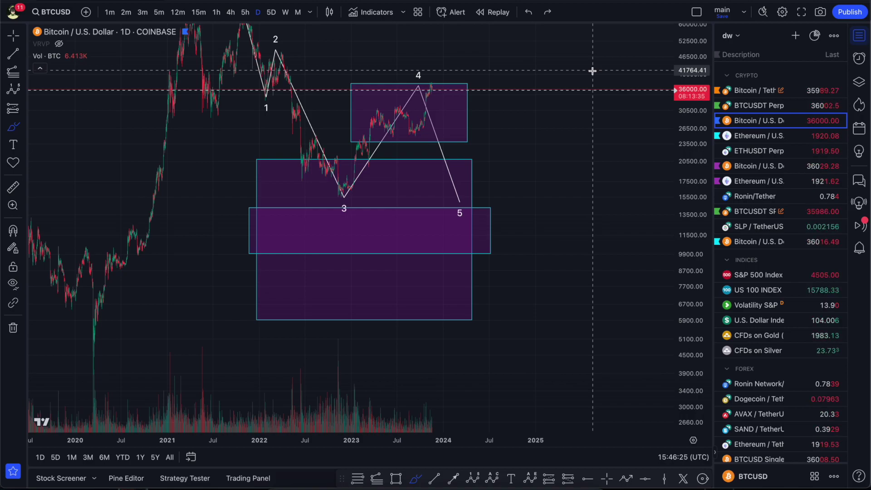
{"action": "mouse_move", "coordinate": [433, 73]}
{"action": "left_mouse_down"}
{"action": "mouse_move", "coordinate": [350, 148]}
{"action": "mouse_move", "coordinate": [433, 87]}
{"action": "left_mouse_up"}
{"action": "key", "text": "super+z"}
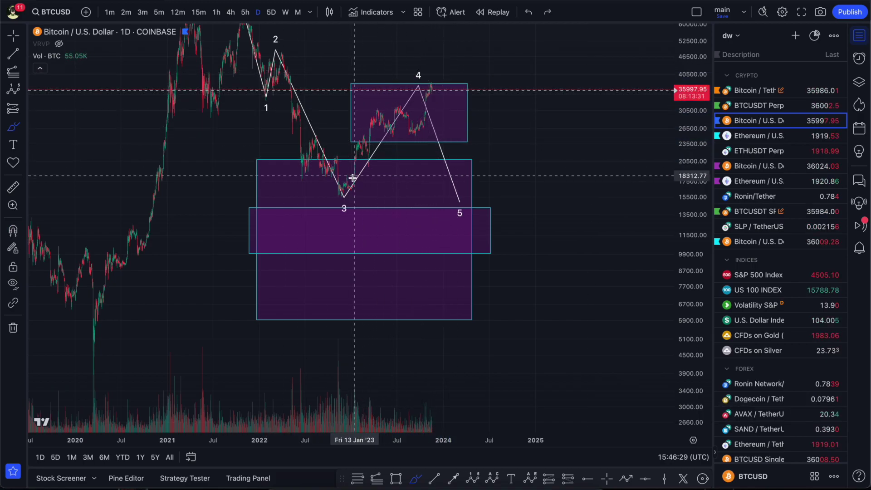
Brush a falling stroke below the purple zones and a rising stroke from the target zone beyond point 4, and undo both.
{"action": "left_click_drag", "start_coordinate": [335, 333], "coordinate": [448, 388]}
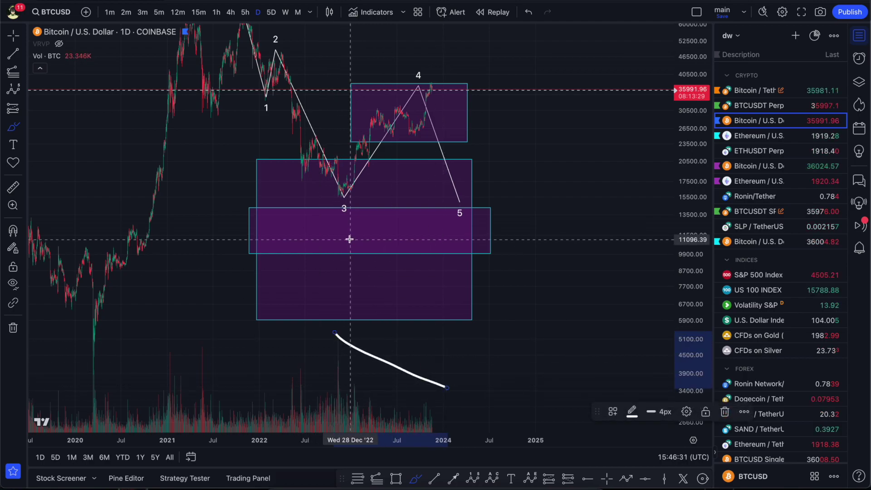
{"action": "left_click_drag", "start_coordinate": [333, 220], "coordinate": [491, 85]}
{"action": "key", "text": "super+z"}
{"action": "key", "text": "super+z"}
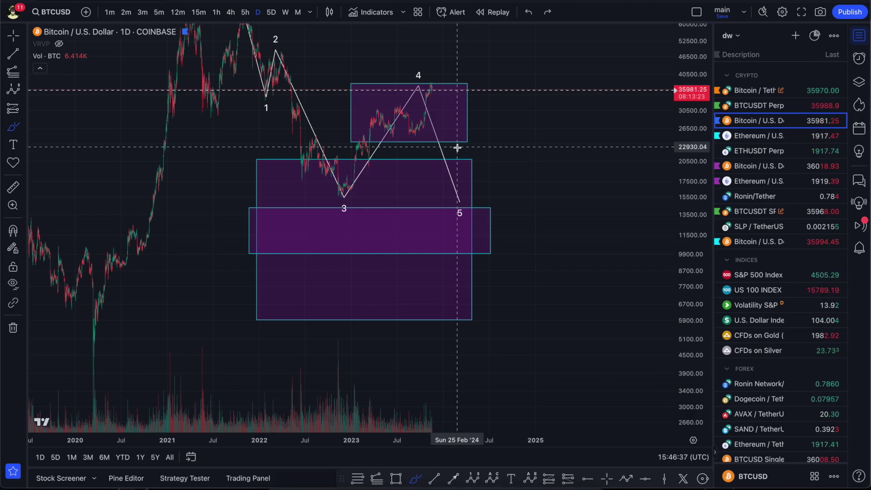
{"action": "key", "text": "Escape"}
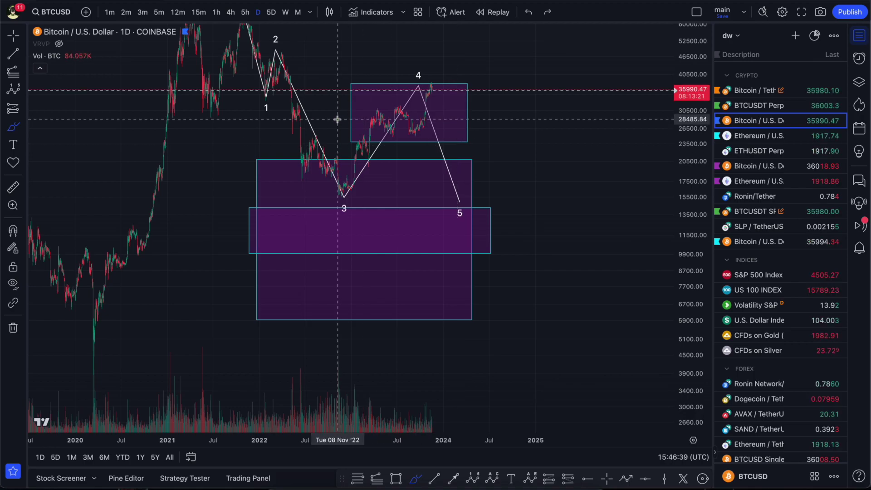
Delete the three purple zones around impulse points 3, 4 and 5 and set the chart to the 15-minute interval.
{"action": "left_click", "coordinate": [468, 123]}
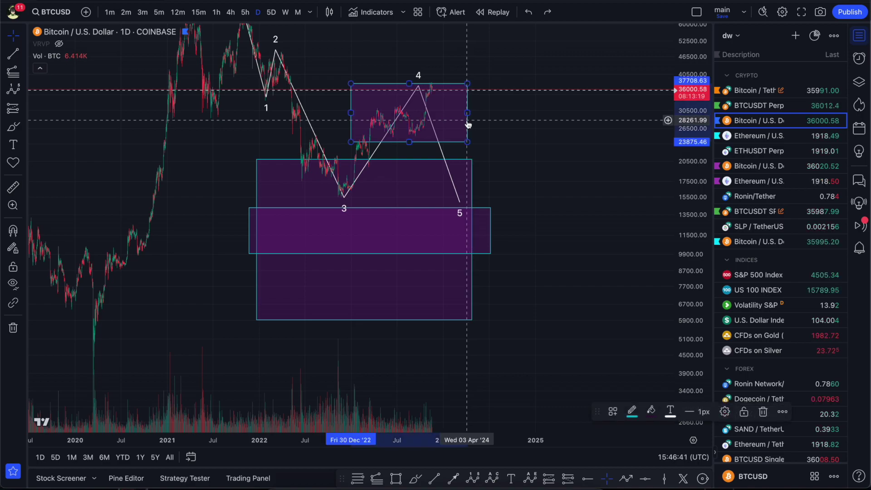
{"action": "key", "text": "Delete"}
{"action": "left_click", "coordinate": [472, 175]}
{"action": "key", "text": "Delete"}
{"action": "left_click", "coordinate": [483, 211]}
{"action": "key", "text": "Delete"}
{"action": "left_click_drag", "start_coordinate": [667, 297], "coordinate": [654, 179]}
{"action": "key", "text": "alt+r"}
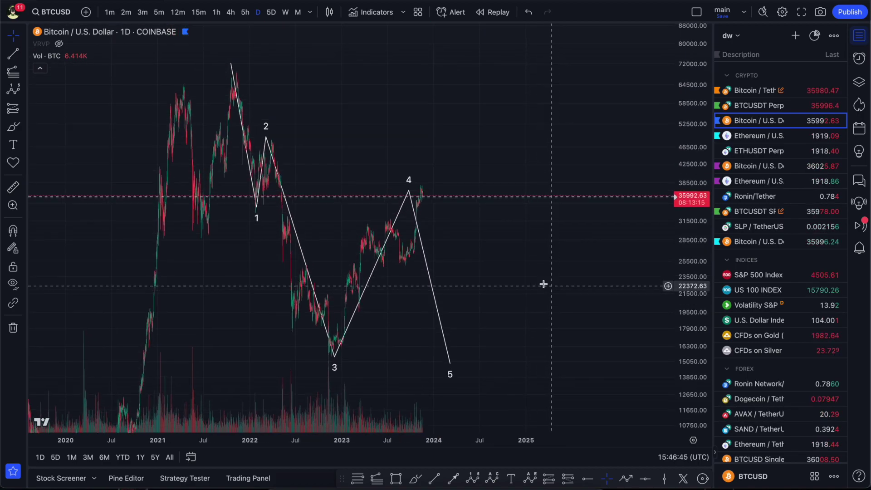
{"action": "left_click", "coordinate": [199, 13]}
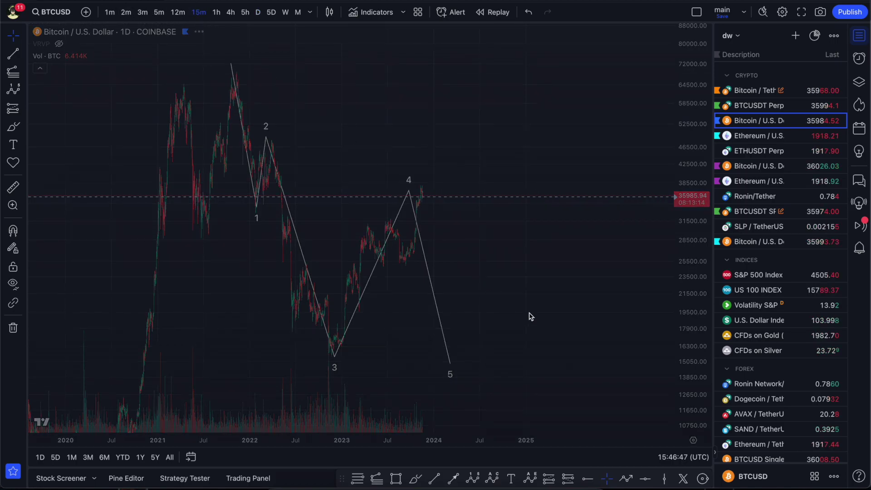
Switch to Telegram and review the trading channel's Bitcoin scenario post of 16 November and the short-position posts of 10 November.
{"action": "key", "text": "super+Tab"}
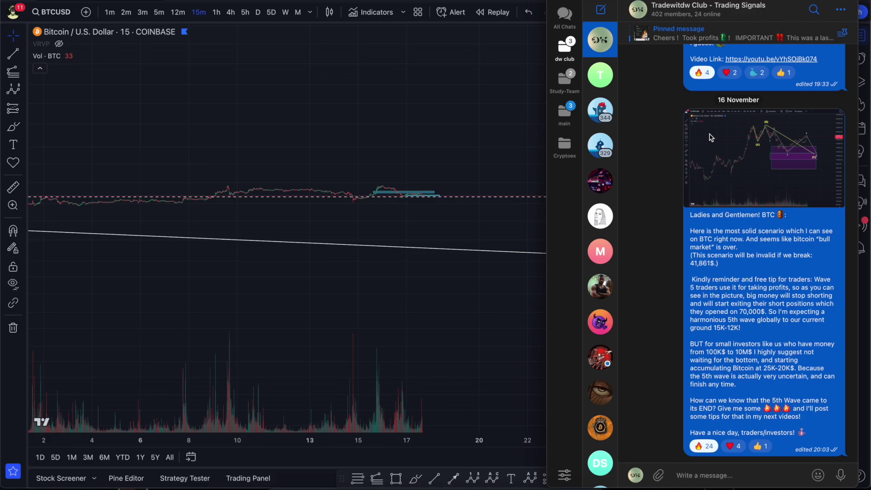
{"action": "scroll", "coordinate": [768, 194], "scroll_direction": "up", "scroll_amount": 15}
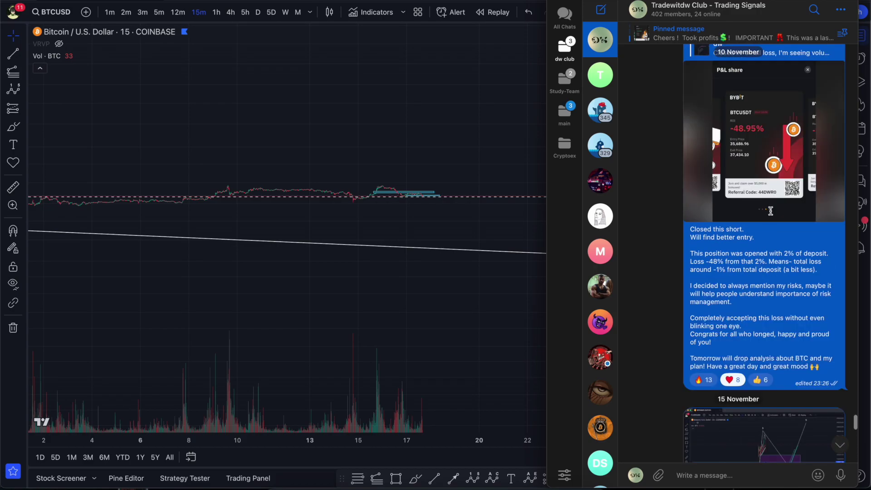
{"action": "scroll", "coordinate": [759, 234], "scroll_direction": "down", "scroll_amount": 12}
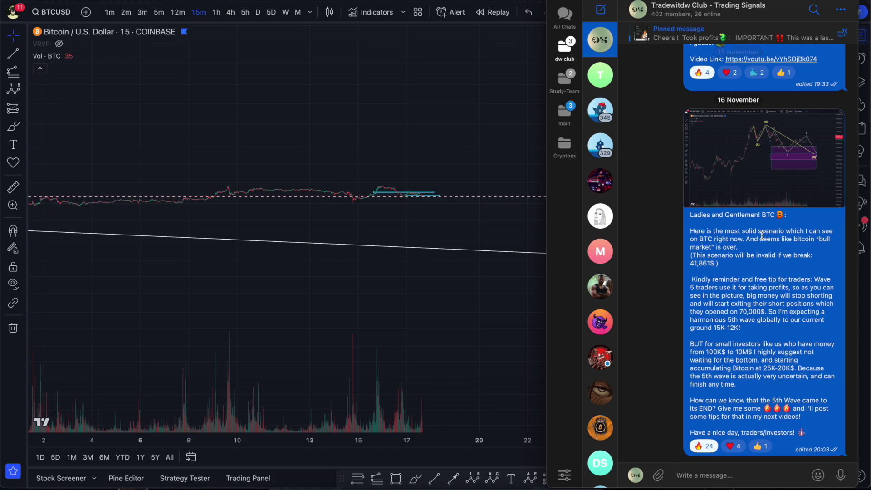
{"action": "scroll", "coordinate": [762, 235], "scroll_direction": "up", "scroll_amount": 20}
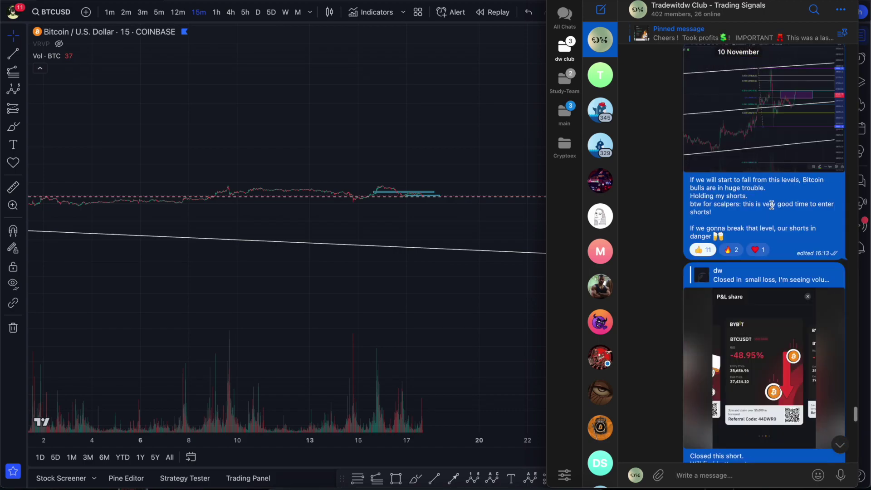
{"action": "scroll", "coordinate": [772, 205], "scroll_direction": "up", "scroll_amount": 2}
{"action": "scroll", "coordinate": [757, 233], "scroll_direction": "down", "scroll_amount": 4}
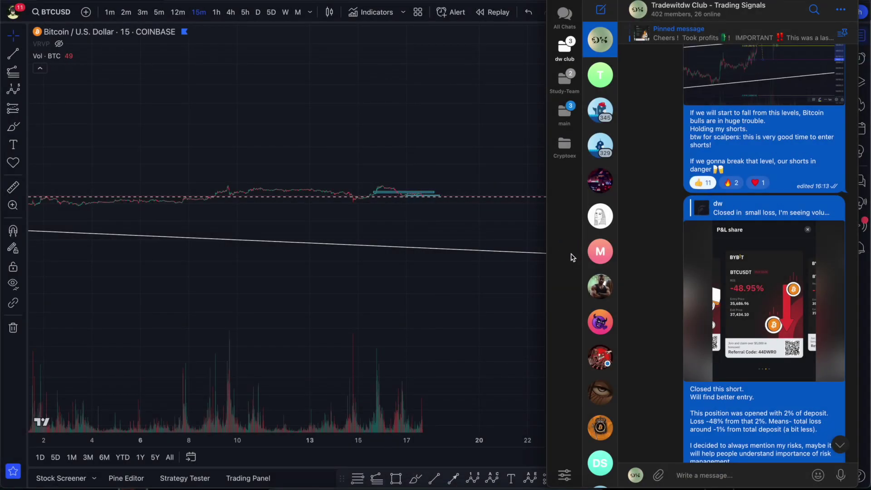
Return to the TradingView chart and delete the two purple rectangles on the 16–17 November price action.
{"action": "left_click", "coordinate": [480, 249]}
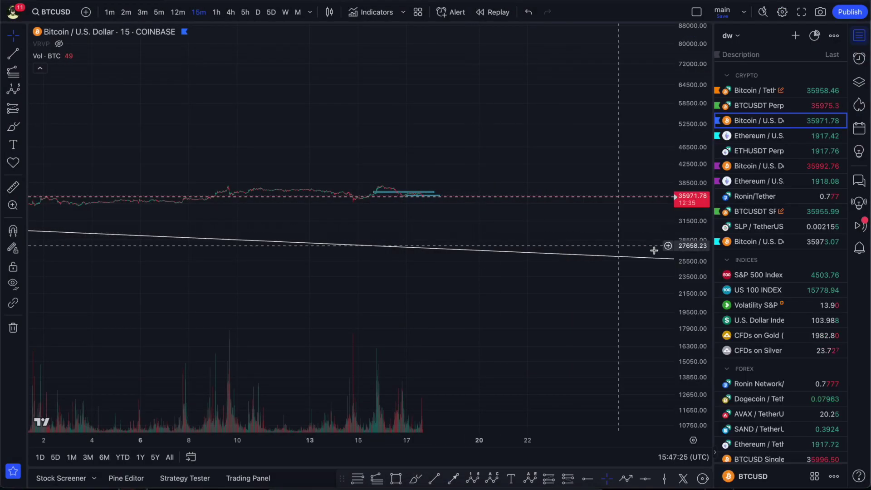
{"action": "left_click_drag", "start_coordinate": [694, 312], "coordinate": [634, 216]}
{"action": "left_click_drag", "start_coordinate": [688, 329], "coordinate": [675, 230]}
{"action": "scroll", "coordinate": [463, 118], "scroll_direction": "up", "scroll_amount": 2}
{"action": "left_click_drag", "start_coordinate": [463, 118], "coordinate": [429, 126]}
{"action": "scroll", "coordinate": [386, 110], "scroll_direction": "up", "scroll_amount": 1}
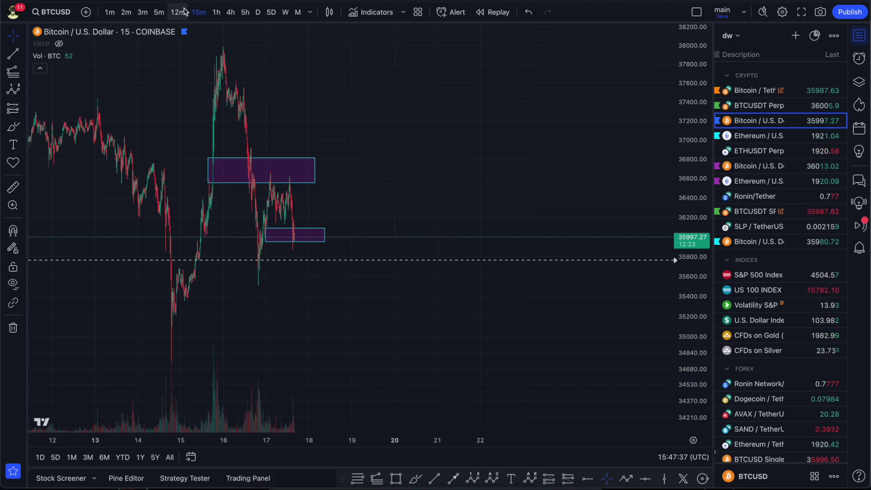
{"action": "left_click_drag", "start_coordinate": [397, 85], "coordinate": [494, 120]}
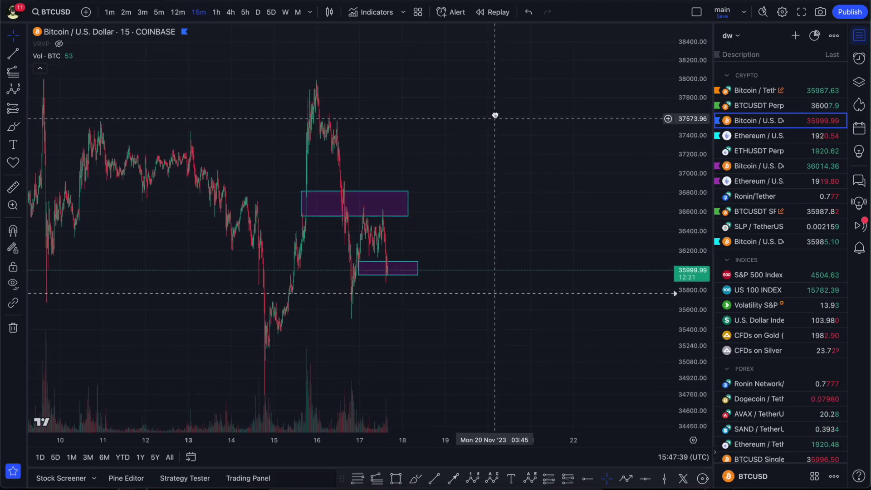
{"action": "left_click", "coordinate": [418, 190]}
{"action": "key", "text": "Delete"}
{"action": "left_click", "coordinate": [427, 246]}
{"action": "key", "text": "Delete"}
{"action": "left_click_drag", "start_coordinate": [448, 220], "coordinate": [451, 243]}
{"action": "scroll", "coordinate": [410, 213], "scroll_direction": "up", "scroll_amount": 3}
{"action": "scroll", "coordinate": [369, 189], "scroll_direction": "left", "scroll_amount": 3}
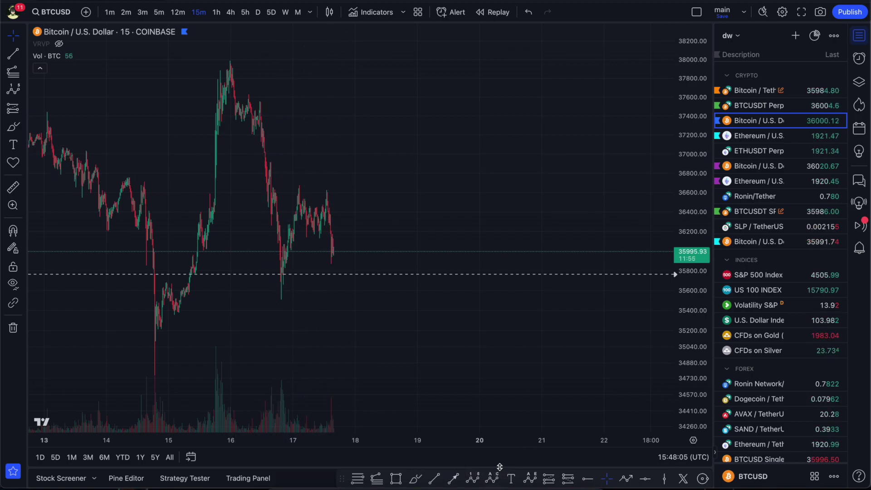
Draw an Elliott impulse from the 16 November peak to point 5 near 35,393, refining point 4 to about 36,733 and point 2 to about 37,638.
{"action": "left_click", "coordinate": [472, 480]}
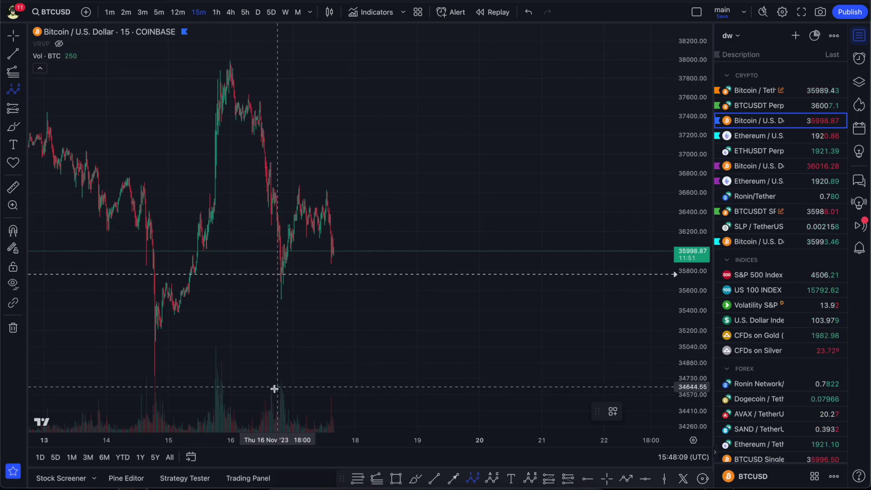
{"action": "left_click", "coordinate": [229, 62]}
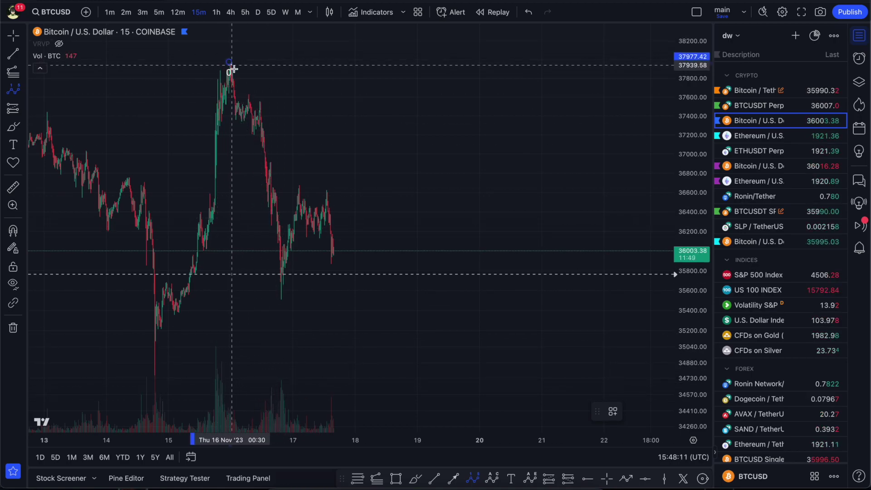
{"action": "left_click", "coordinate": [242, 137]}
{"action": "left_click", "coordinate": [259, 96]}
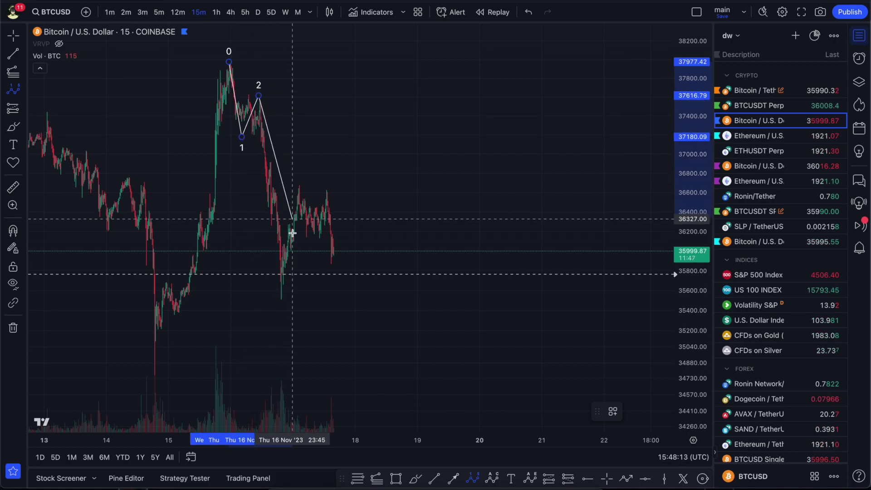
{"action": "left_click", "coordinate": [288, 294]}
{"action": "left_click", "coordinate": [328, 174]}
{"action": "left_click", "coordinate": [361, 310]}
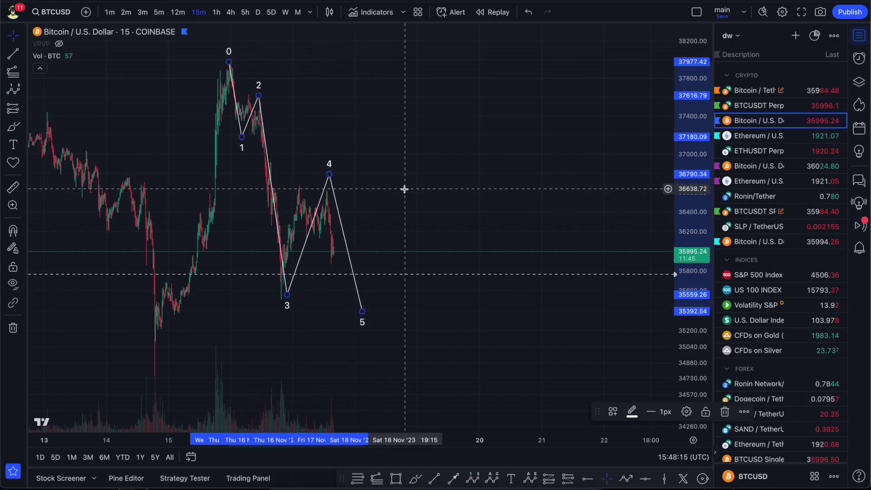
{"action": "left_click_drag", "start_coordinate": [329, 173], "coordinate": [307, 178]}
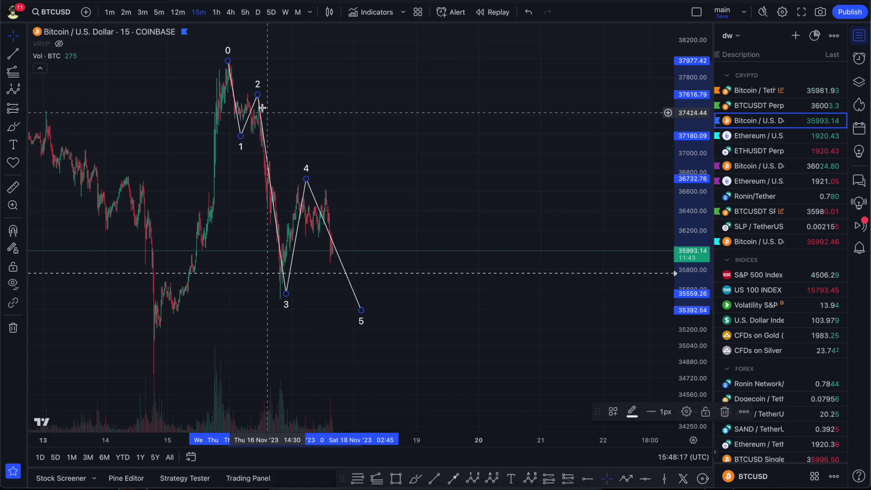
{"action": "left_click_drag", "start_coordinate": [258, 96], "coordinate": [248, 94]}
Draw a Fibonacci retracement from point 2 at about 37,633 down to the low near point 3 at about 35,499.
{"action": "key", "text": "alt+f"}
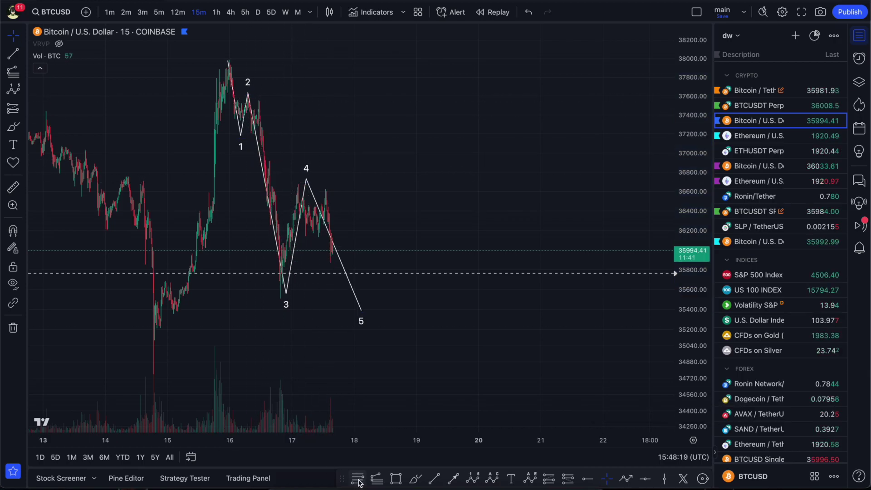
{"action": "left_click", "coordinate": [240, 94]}
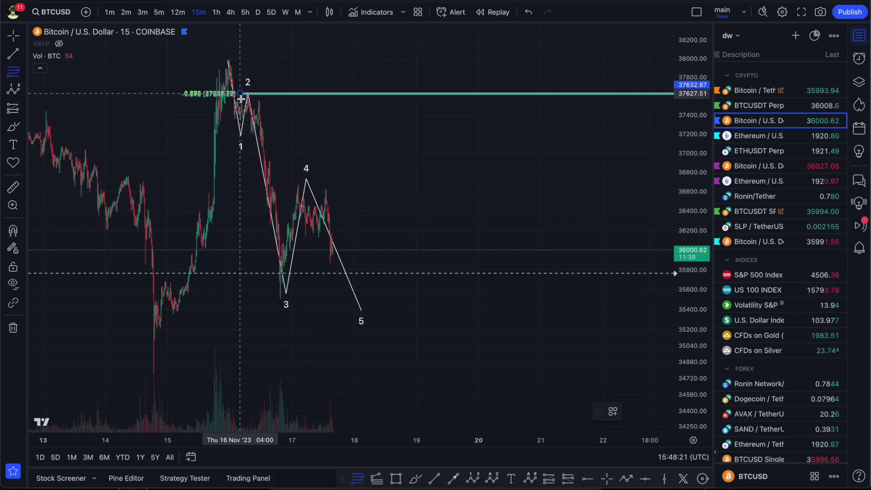
{"action": "left_click", "coordinate": [263, 300]}
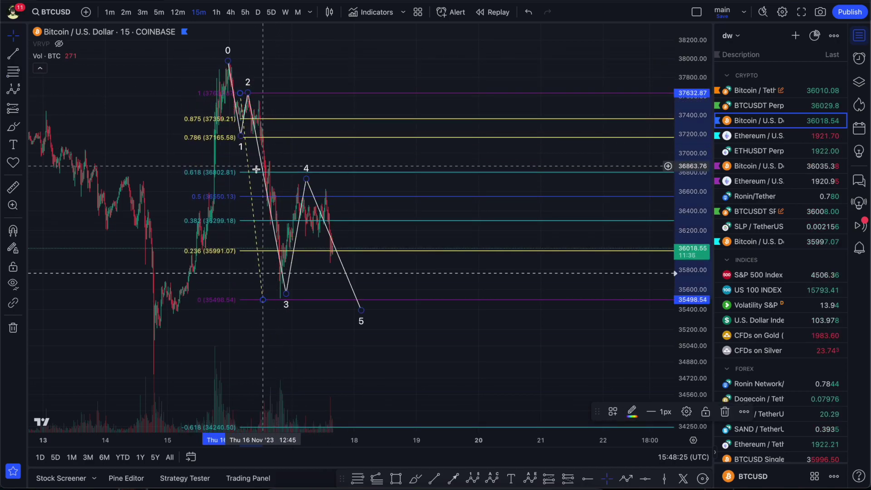
Mark the point 4 area with a rectangle from the 0.382 to 0.786 levels and a wider one from 0.5 to 0.618.
{"action": "left_click", "coordinate": [396, 479]}
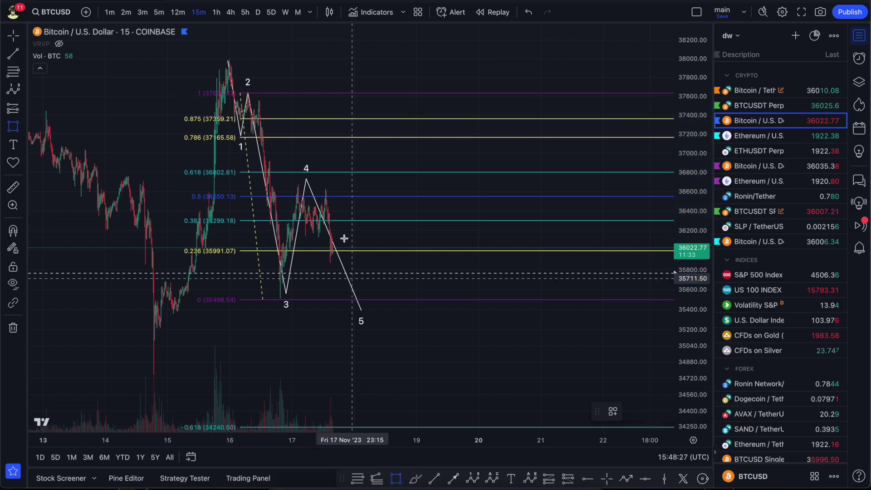
{"action": "mouse_move", "coordinate": [285, 173]}
{"action": "left_mouse_down"}
{"action": "mouse_move", "coordinate": [373, 196]}
{"action": "mouse_move", "coordinate": [372, 219]}
{"action": "left_mouse_up"}
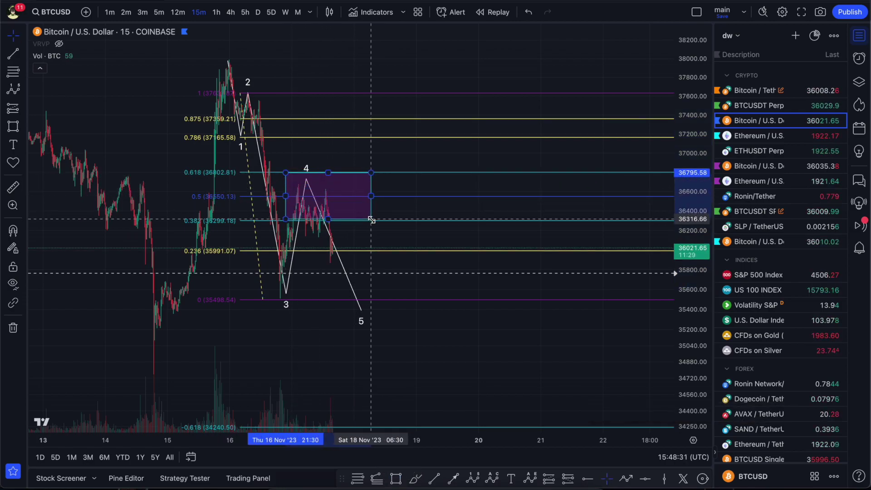
{"action": "left_click_drag", "start_coordinate": [286, 173], "coordinate": [287, 136]}
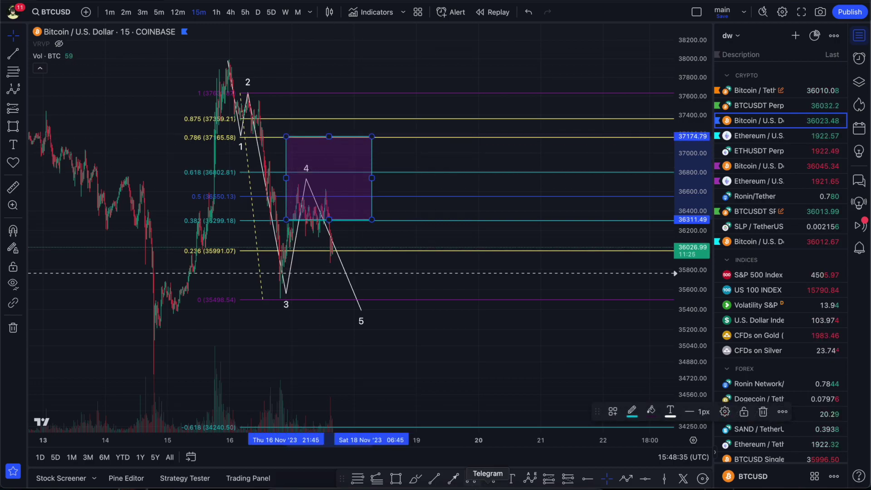
{"action": "left_click", "coordinate": [396, 478]}
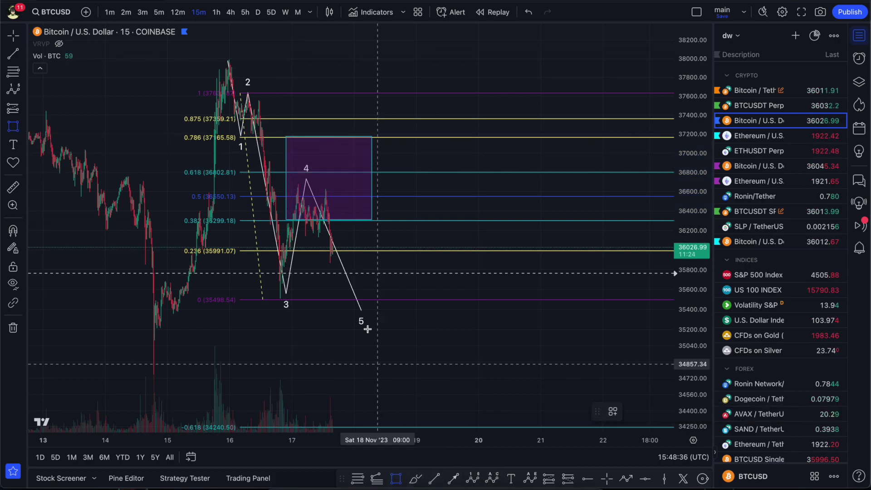
{"action": "left_click", "coordinate": [379, 195]}
{"action": "left_click", "coordinate": [278, 172]}
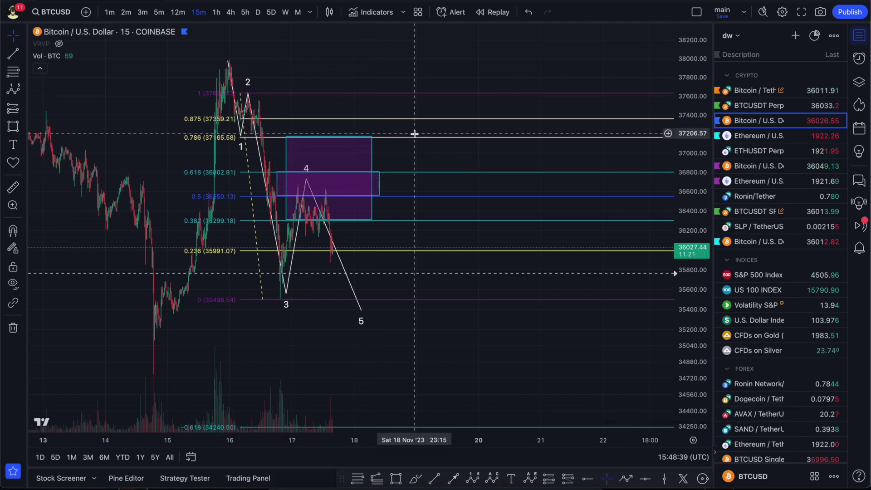
Remove the Fibonacci retracement from the impulse wave, keeping the two purple rectangles around point 4.
{"action": "left_click_drag", "start_coordinate": [415, 140], "coordinate": [278, 146]}
{"action": "scroll", "coordinate": [279, 146], "scroll_direction": "left", "scroll_amount": 10}
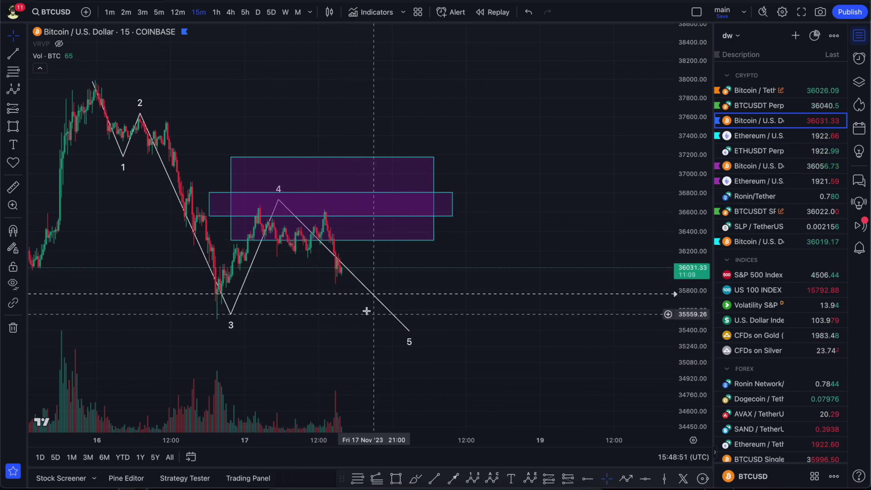
{"action": "scroll", "coordinate": [347, 274], "scroll_direction": "down", "scroll_amount": 3}
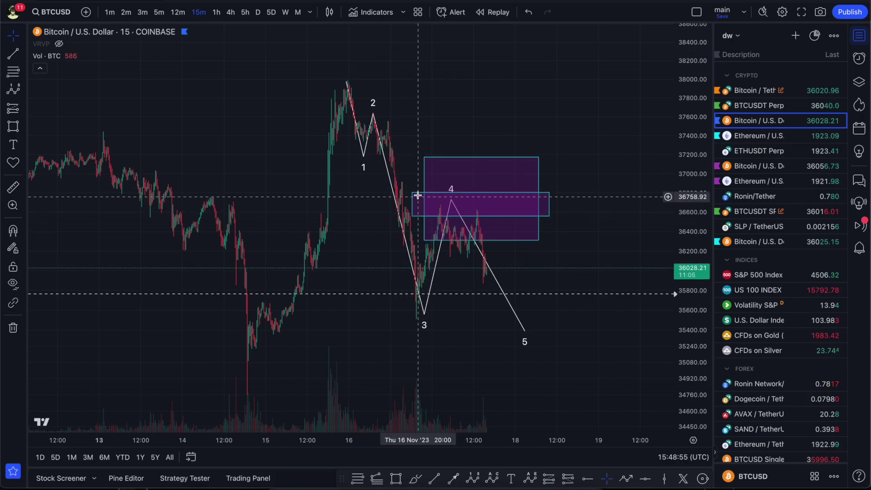
Move impulse point 4 to about 36,660 and point 5 to about 35,377.
{"action": "left_click", "coordinate": [451, 202]}
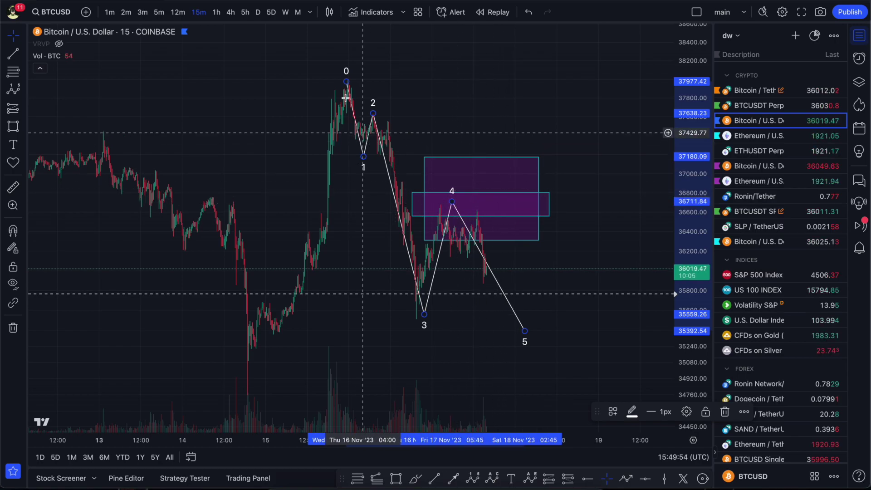
{"action": "left_click_drag", "start_coordinate": [451, 201], "coordinate": [448, 202]}
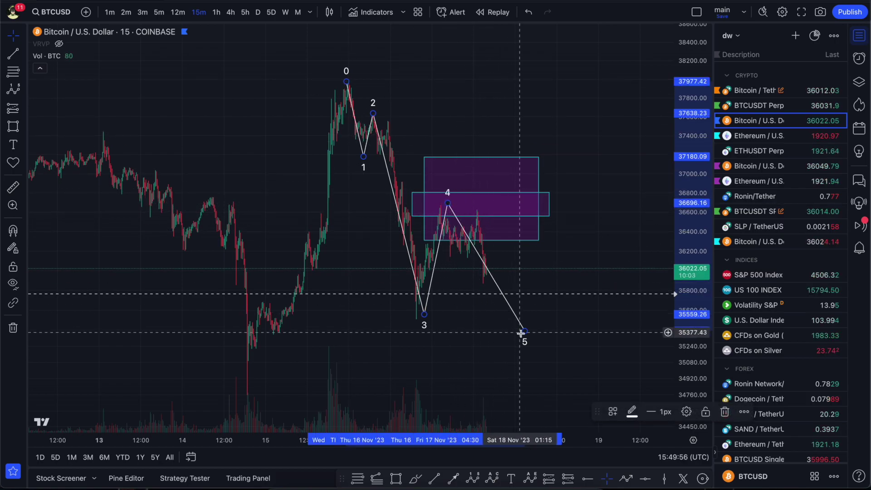
{"action": "left_click_drag", "start_coordinate": [525, 331], "coordinate": [517, 333]}
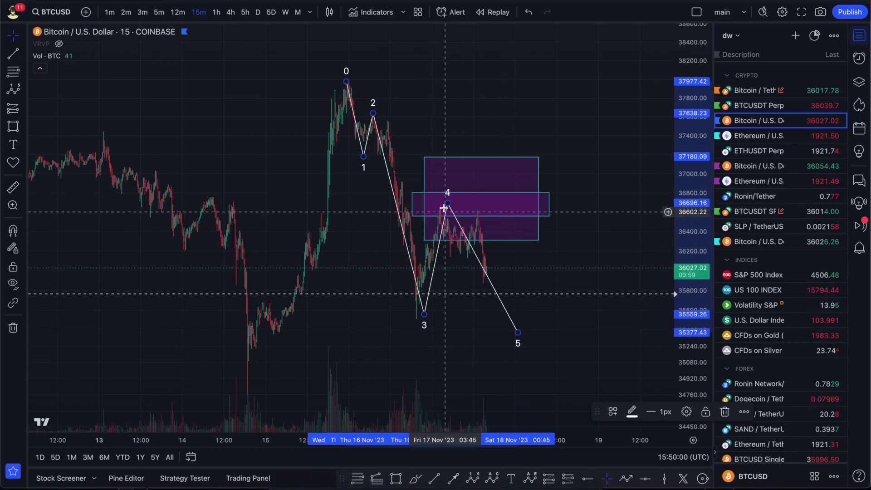
{"action": "left_click_drag", "start_coordinate": [441, 214], "coordinate": [443, 216]}
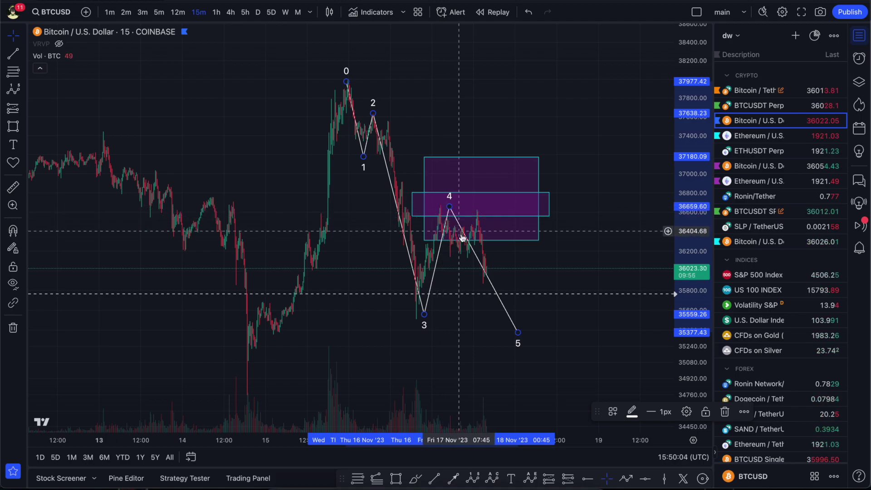
Draw a trend-based Fibonacci extension from about 37,994 down to 35,509 and back up to the point 4 level.
{"action": "left_click", "coordinate": [377, 479]}
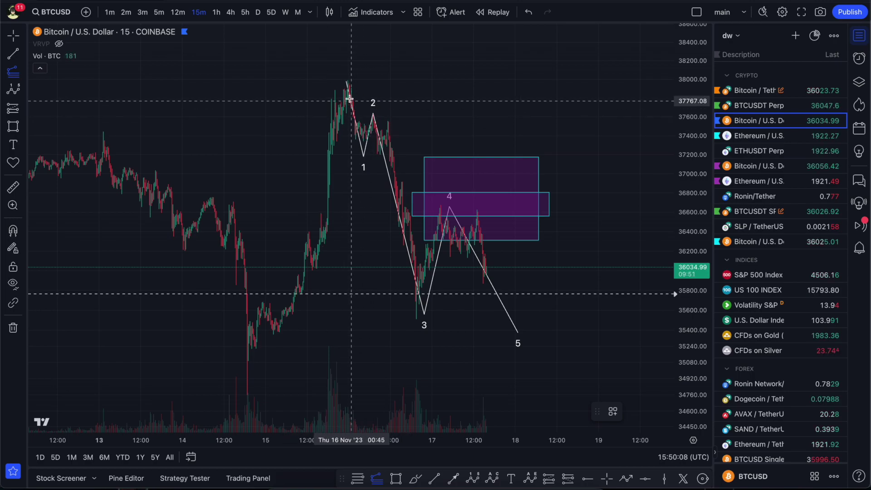
{"action": "left_click", "coordinate": [332, 80]}
{"action": "left_click", "coordinate": [375, 320]}
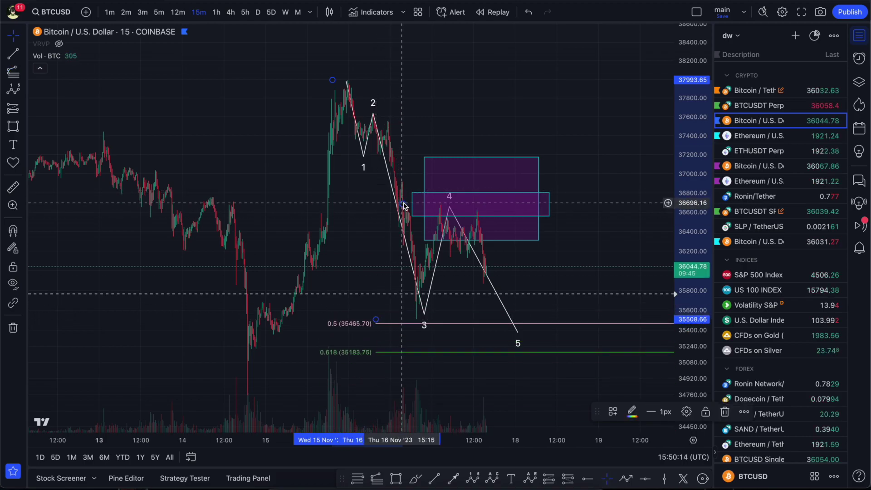
{"action": "left_click", "coordinate": [402, 205]}
Move impulse point 5 to about 35,141, just below the 0.618 extension level.
{"action": "scroll", "coordinate": [449, 78], "scroll_direction": "right", "scroll_amount": 2}
{"action": "left_click_drag", "start_coordinate": [476, 309], "coordinate": [474, 328]}
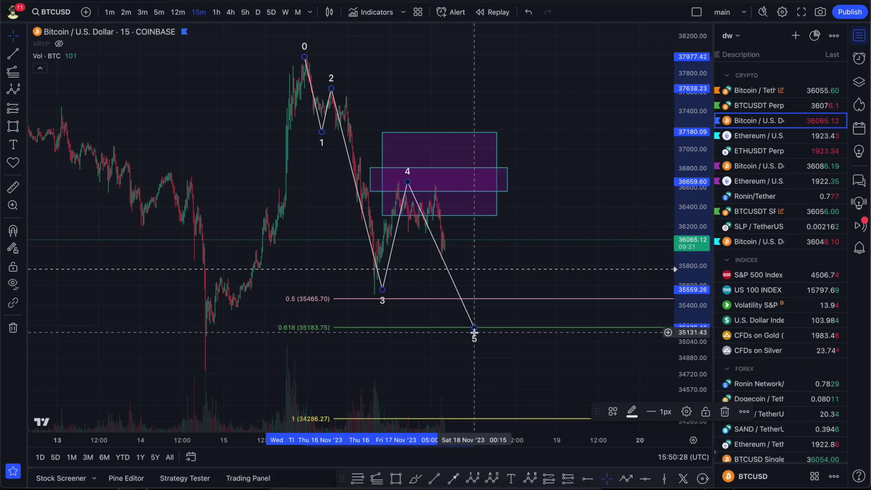
{"action": "mouse_move", "coordinate": [475, 328]}
{"action": "left_mouse_down"}
{"action": "mouse_move", "coordinate": [405, 257]}
{"action": "mouse_move", "coordinate": [478, 338]}
{"action": "mouse_move", "coordinate": [461, 348]}
{"action": "mouse_move", "coordinate": [426, 245]}
{"action": "mouse_move", "coordinate": [471, 331]}
{"action": "left_mouse_up"}
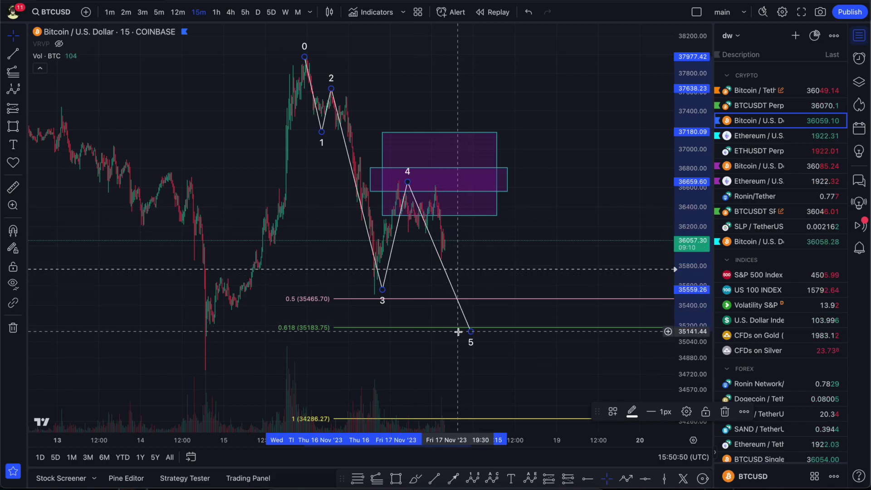
{"action": "mouse_move", "coordinate": [369, 272]}
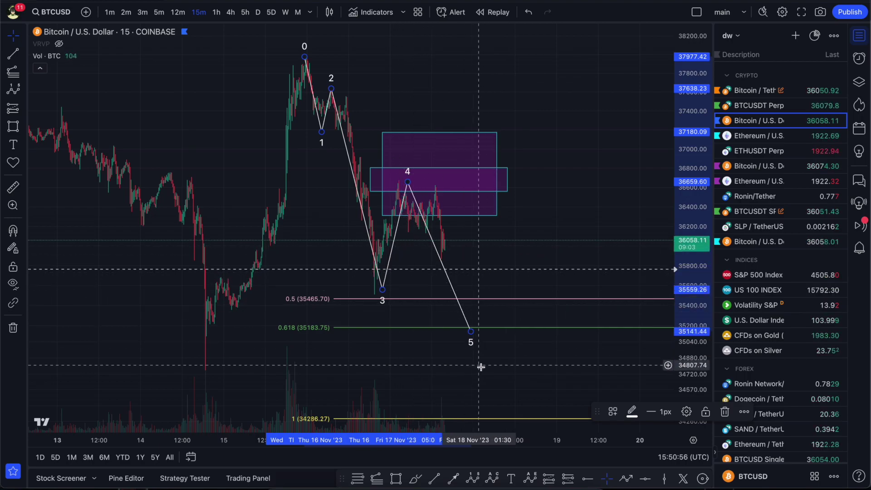
Mark about 35,171 near point 5 with a horizontal ray labelled "Possible Long" and remove the Fibonacci extension.
{"action": "left_click", "coordinate": [593, 480]}
{"action": "left_click", "coordinate": [432, 328]}
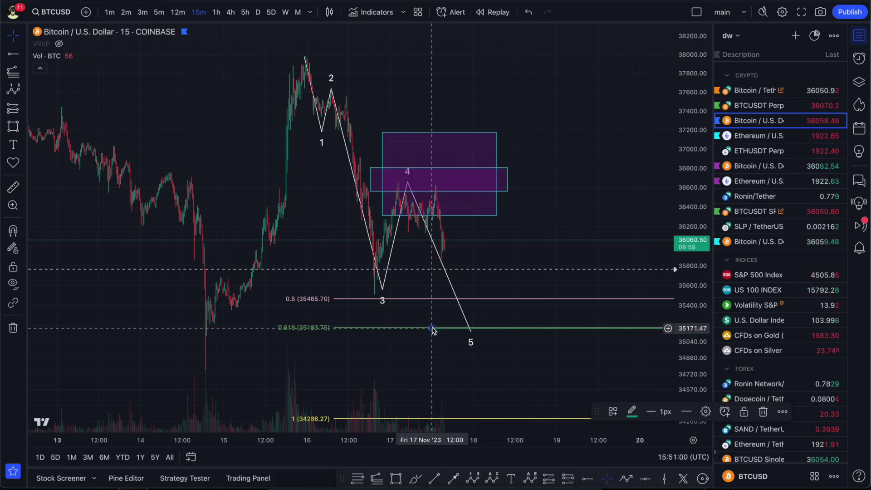
{"action": "double_click", "coordinate": [433, 328]}
{"action": "left_click", "coordinate": [389, 208]}
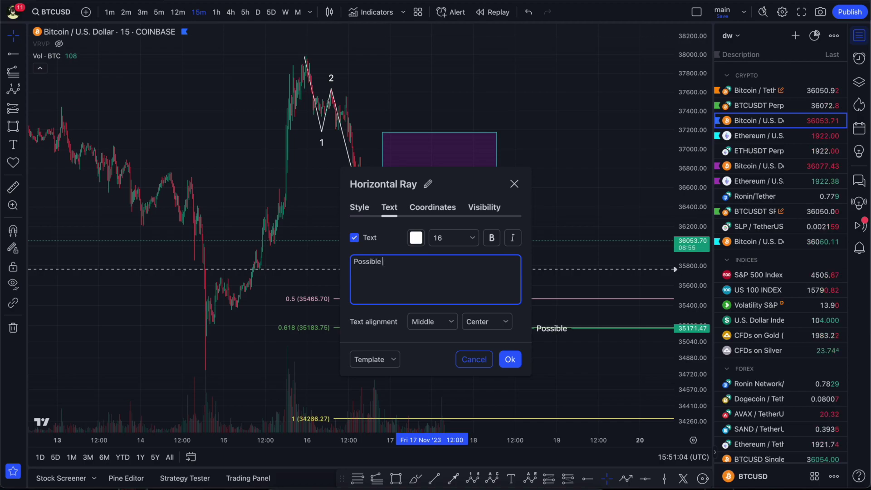
{"action": "left_click", "coordinate": [511, 360]}
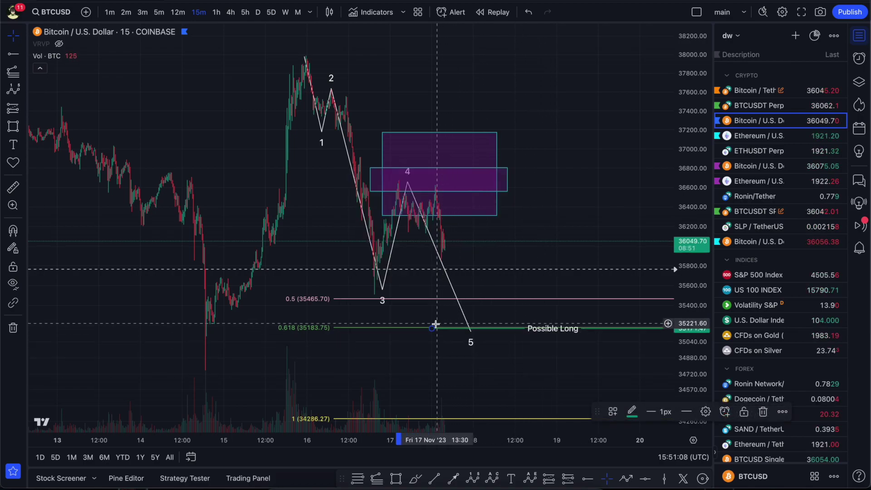
{"action": "left_click", "coordinate": [413, 328]}
{"action": "key", "text": "Delete"}
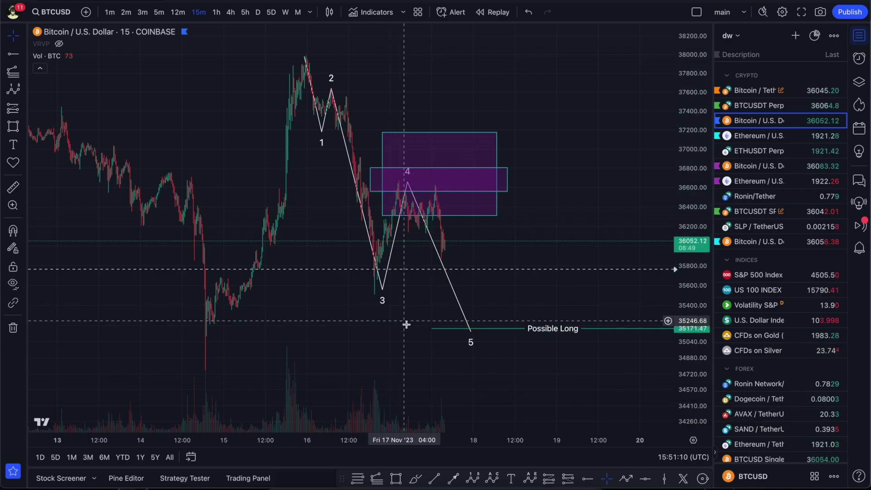
Try a rising trend line under the MACD_LB lows from point 3 towards point 5, and undo it together with the indicator pane.
{"action": "scroll", "coordinate": [469, 330], "scroll_direction": "up", "scroll_amount": 3}
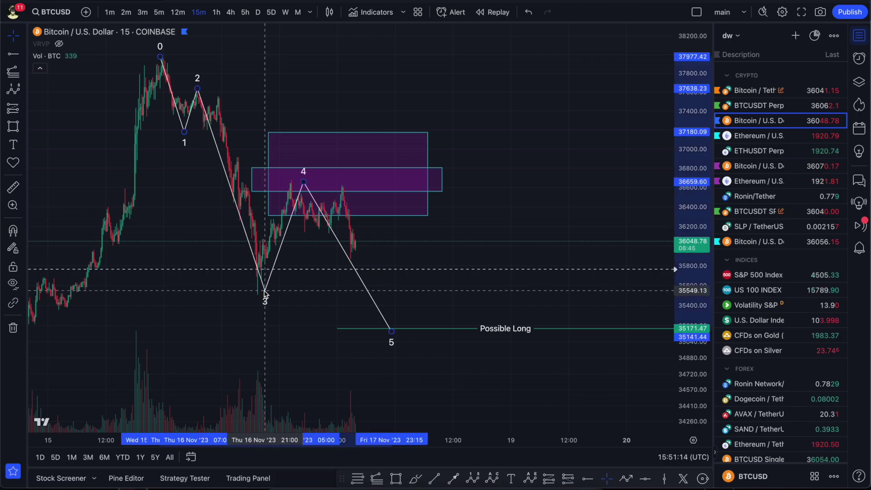
{"action": "left_click_drag", "start_coordinate": [266, 311], "coordinate": [398, 266]}
{"action": "left_click_drag", "start_coordinate": [693, 316], "coordinate": [693, 290]}
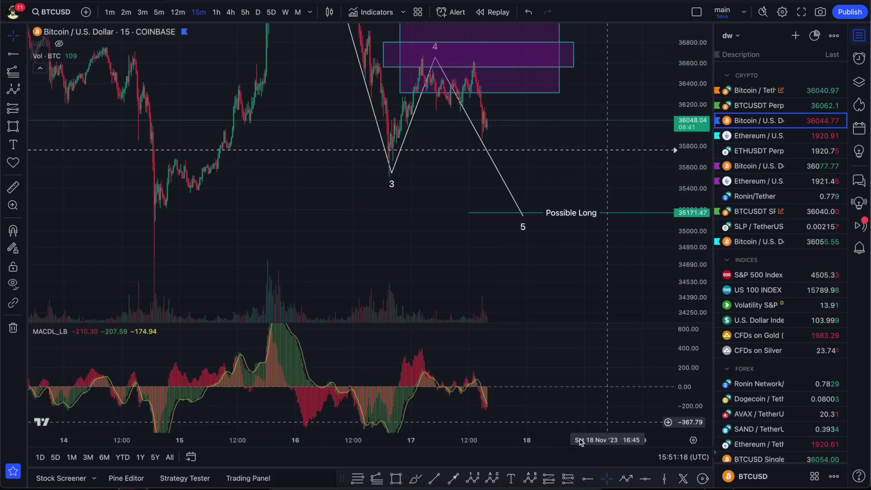
{"action": "scroll", "coordinate": [562, 402], "scroll_direction": "down", "scroll_amount": 1}
{"action": "left_click_drag", "start_coordinate": [562, 402], "coordinate": [552, 372]}
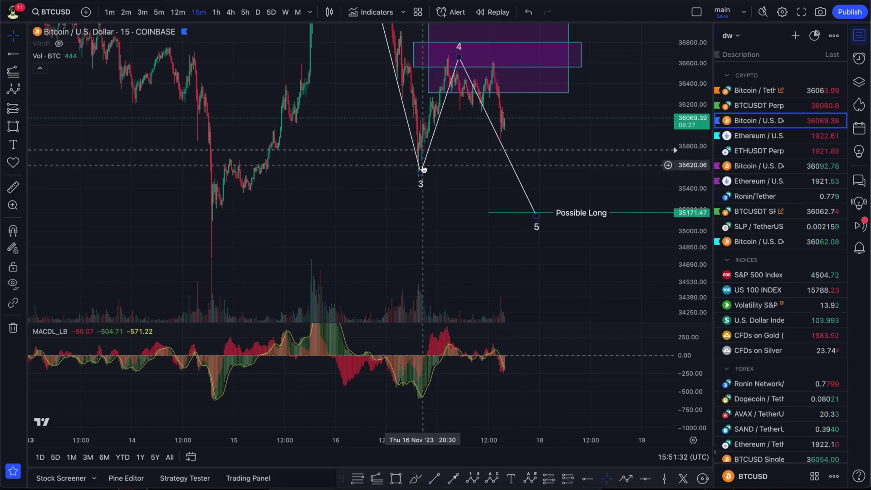
{"action": "left_click", "coordinate": [434, 478]}
{"action": "mouse_move", "coordinate": [416, 404]}
{"action": "left_mouse_down"}
{"action": "mouse_move", "coordinate": [502, 369]}
{"action": "mouse_move", "coordinate": [542, 366]}
{"action": "left_mouse_up"}
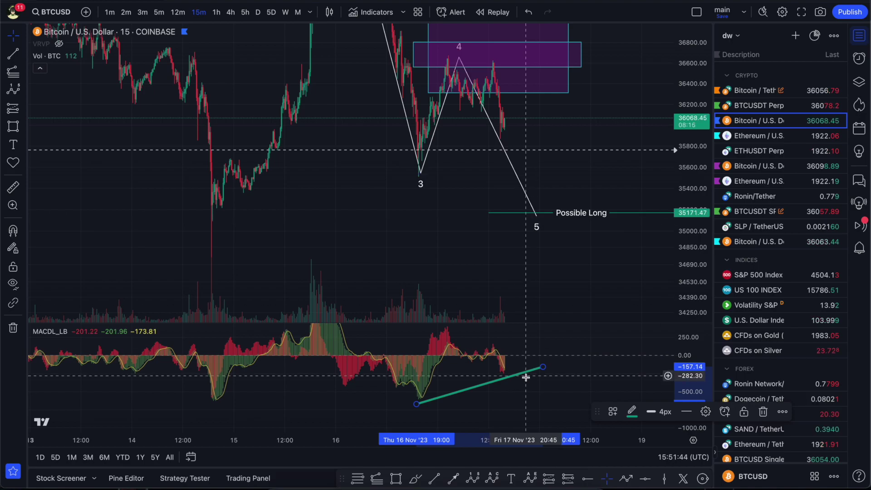
{"action": "key", "text": "super+z"}
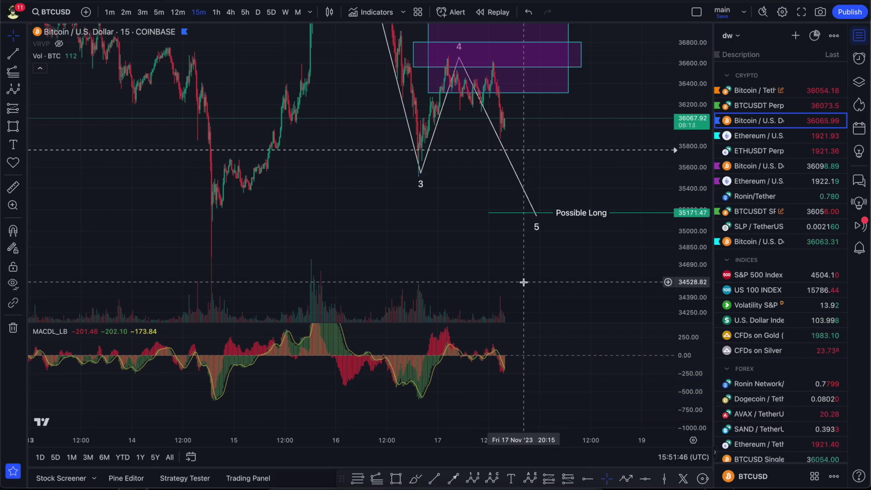
{"action": "key", "text": "super+z"}
Outline a trial rectangle from about 35,476 down to 35,147 around the end of wave 5 and delete it.
{"action": "scroll", "coordinate": [512, 299], "scroll_direction": "down", "scroll_amount": 4}
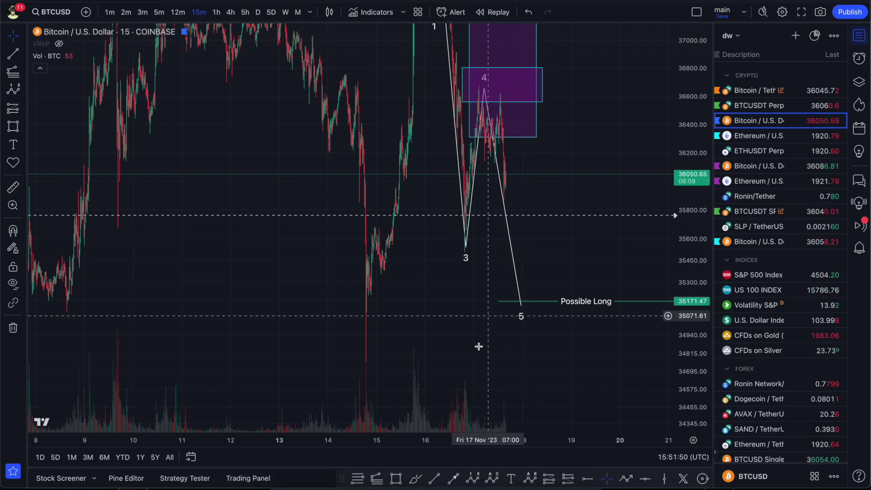
{"action": "left_click", "coordinate": [396, 478]}
{"action": "left_click", "coordinate": [510, 257]}
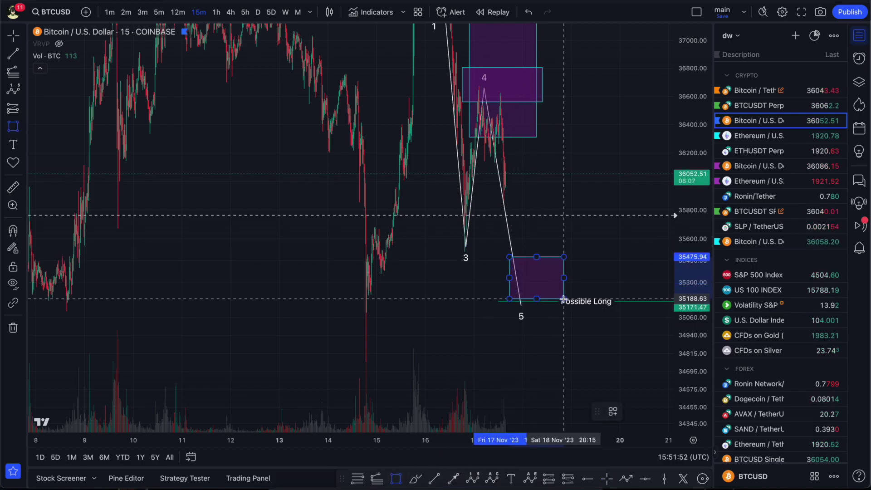
{"action": "left_click", "coordinate": [577, 305]}
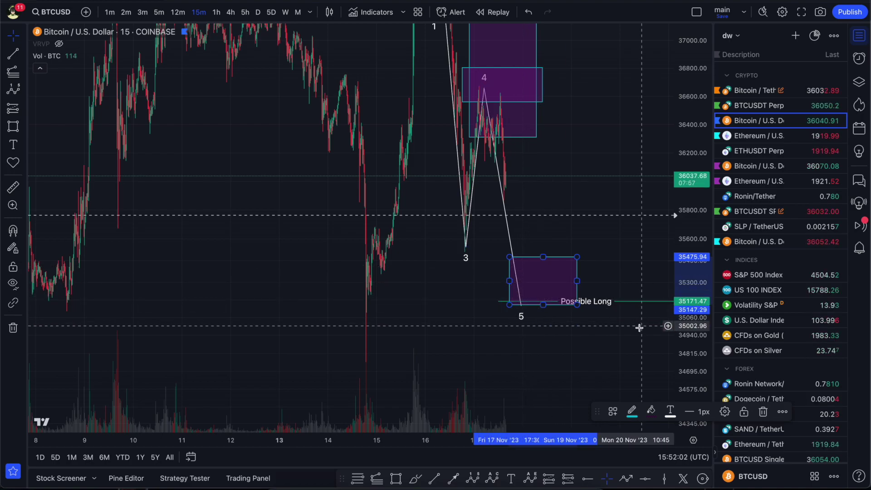
{"action": "scroll", "coordinate": [375, 323], "scroll_direction": "up", "scroll_amount": 3}
{"action": "scroll", "coordinate": [375, 323], "scroll_direction": "down", "scroll_amount": 3}
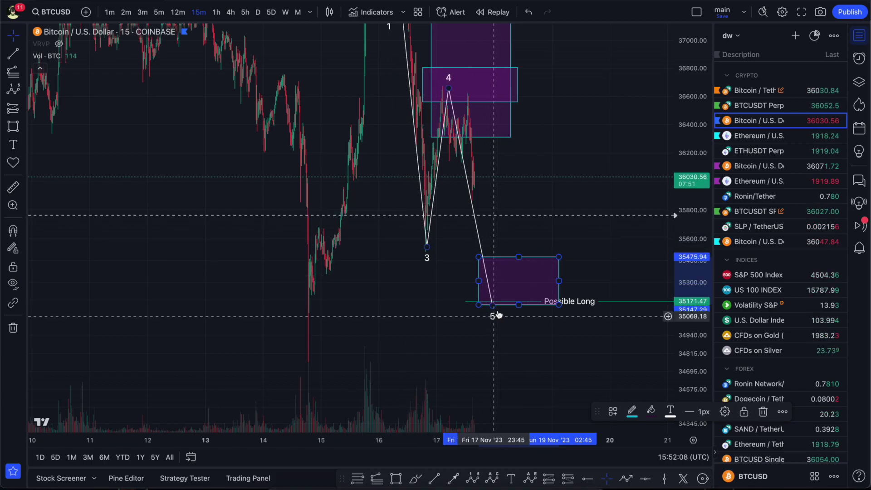
{"action": "left_click_drag", "start_coordinate": [496, 297], "coordinate": [483, 309]}
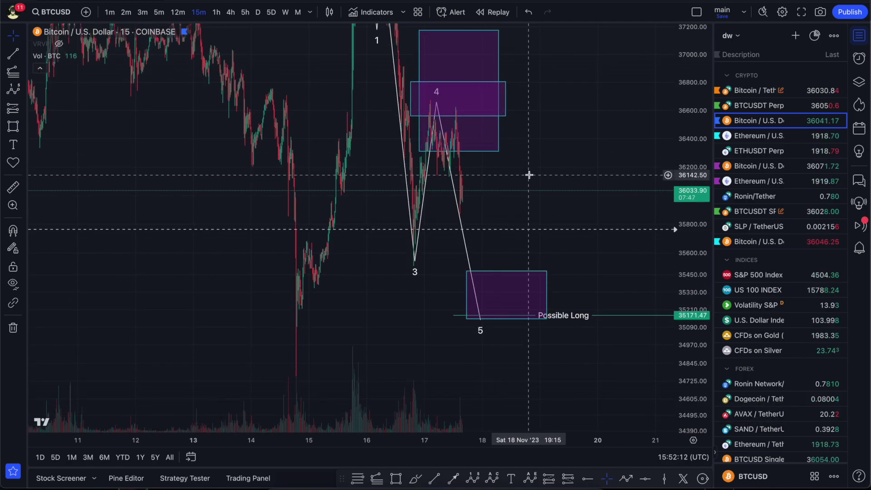
{"action": "left_click_drag", "start_coordinate": [529, 175], "coordinate": [515, 189]}
{"action": "left_click_drag", "start_coordinate": [699, 131], "coordinate": [699, 163]}
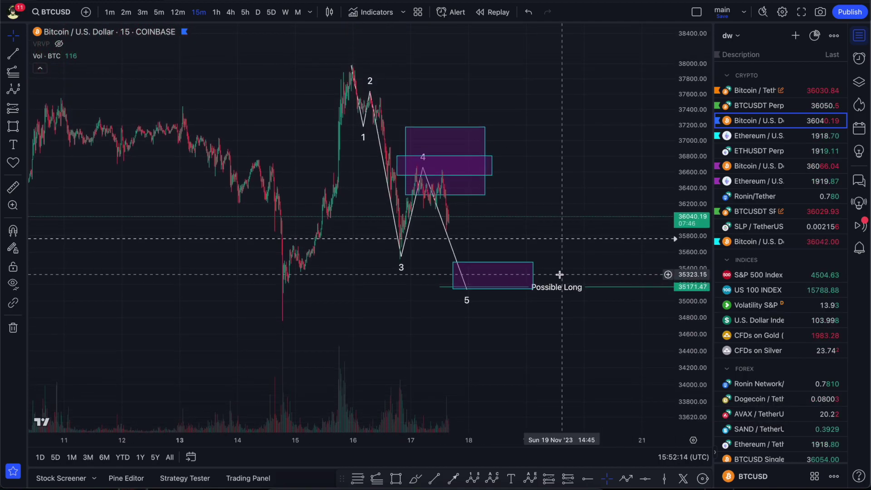
{"action": "left_click", "coordinate": [535, 275]}
{"action": "key", "text": "Delete"}
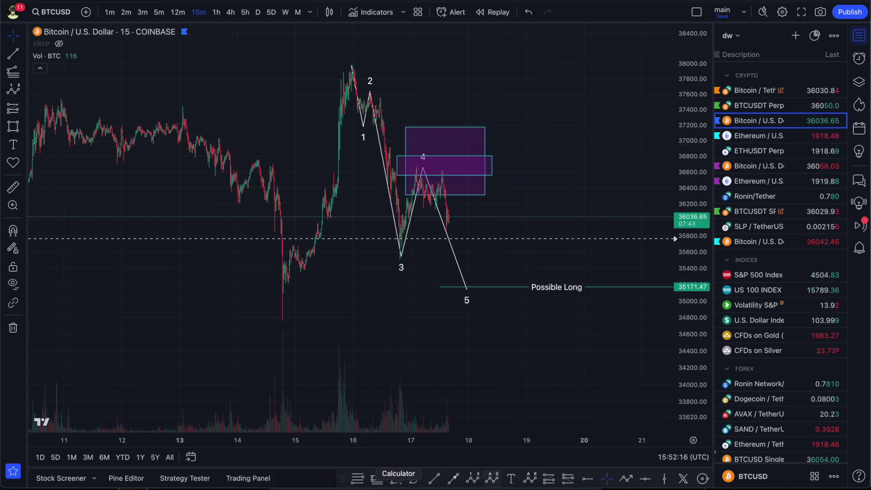
Draw a Fibonacci retracement from about 38,005 down to 35,169 and box the target zone between its 0.5 and 0.382 levels.
{"action": "left_click", "coordinate": [358, 480]}
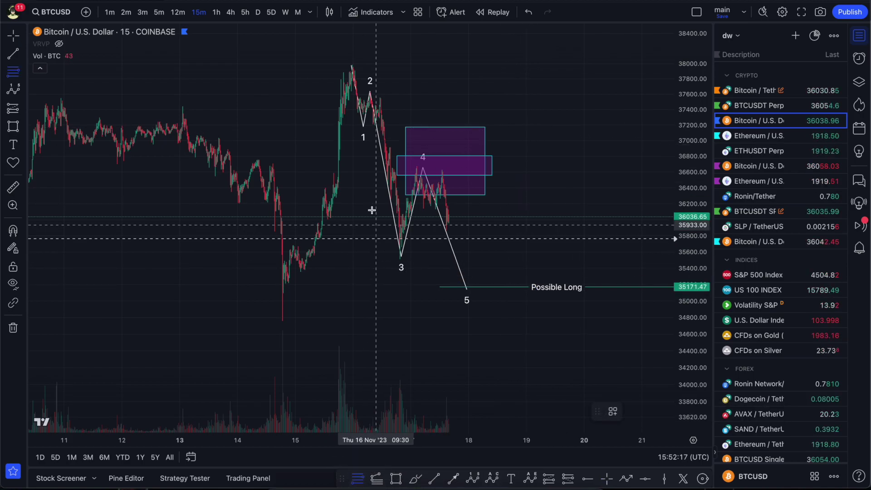
{"action": "left_click", "coordinate": [330, 64]}
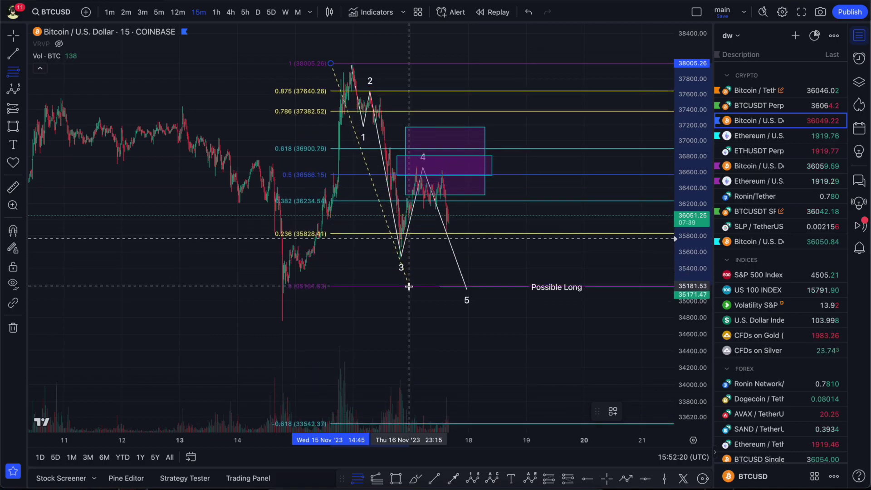
{"action": "left_click", "coordinate": [409, 287]}
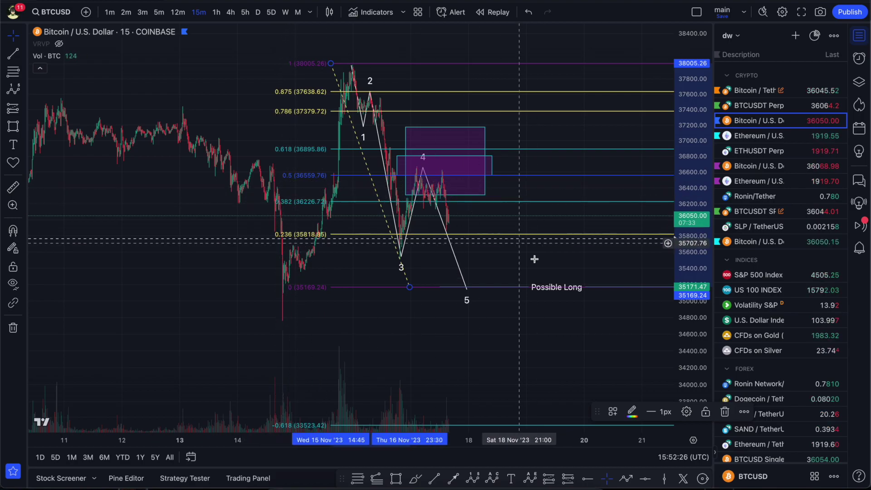
{"action": "left_click", "coordinate": [397, 479]}
{"action": "left_click_drag", "start_coordinate": [539, 177], "coordinate": [601, 201]}
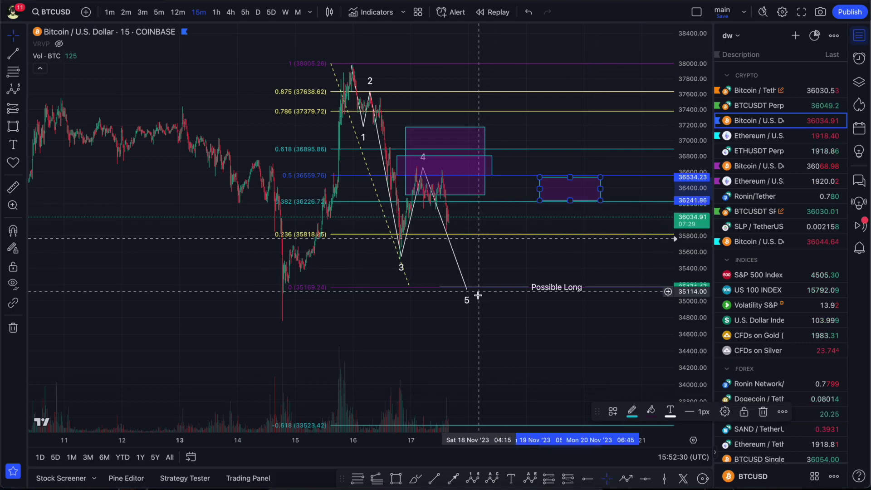
Draw a trend line from point 5 up to the target box at about 36,236 and remove the Fibonacci retracement.
{"action": "left_click", "coordinate": [434, 478]}
{"action": "left_click", "coordinate": [471, 287]}
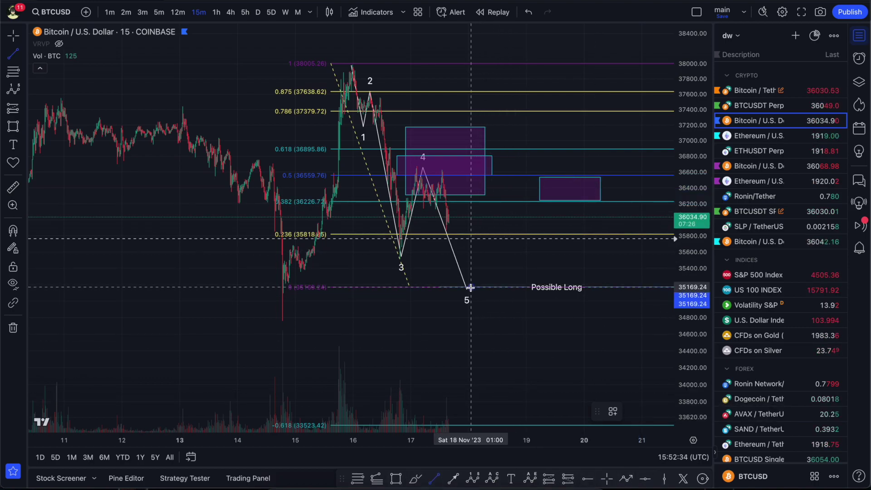
{"action": "left_click", "coordinate": [542, 201]}
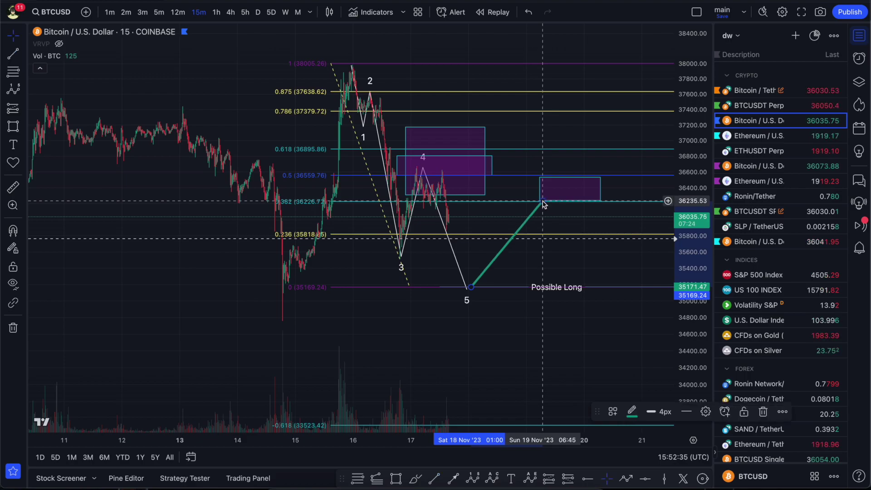
{"action": "left_click", "coordinate": [532, 150]}
{"action": "key", "text": "Delete"}
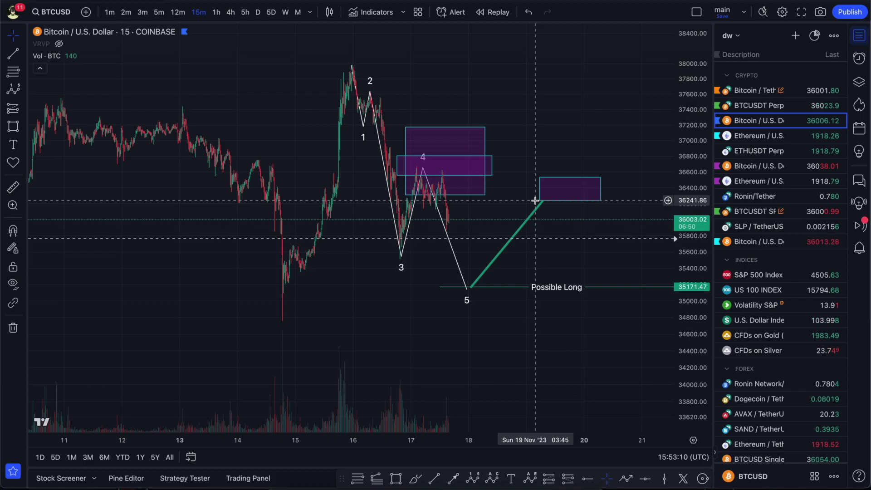
Switch to Brave Browser to show the tradewitdw YouTube channel page.
{"action": "left_click", "coordinate": [518, 483]}
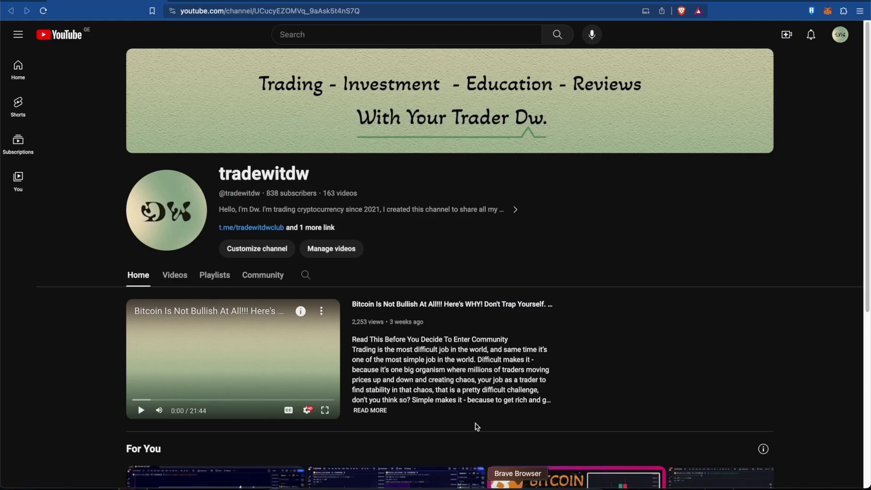